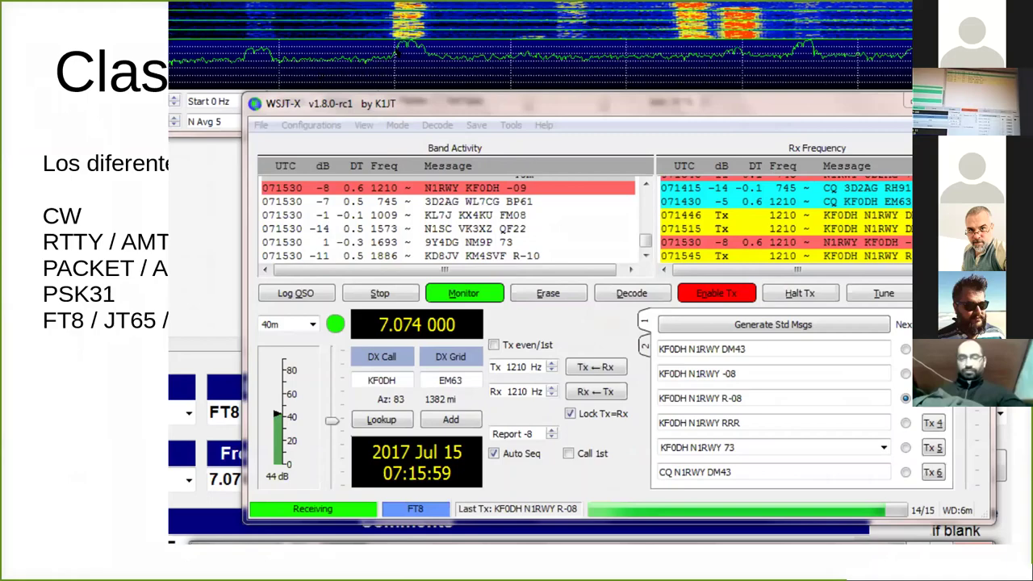
Review the digital-mode slides, from time-frequency equivalence through AFSK / PACKET / APRS and combined phase and amplitude to FT8 - JT65
key(Right)
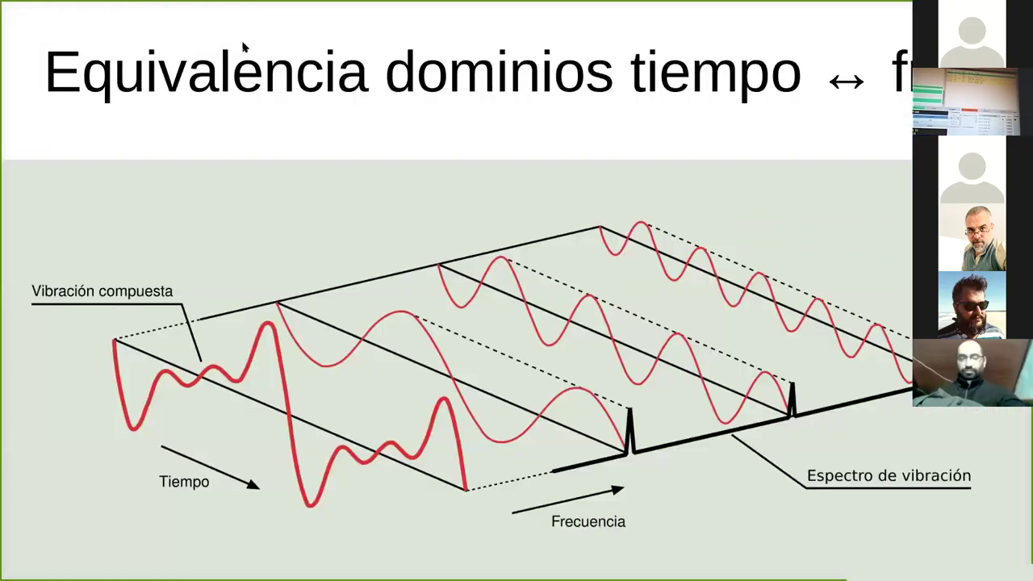
key(Right)
key(Right)
key(Right)
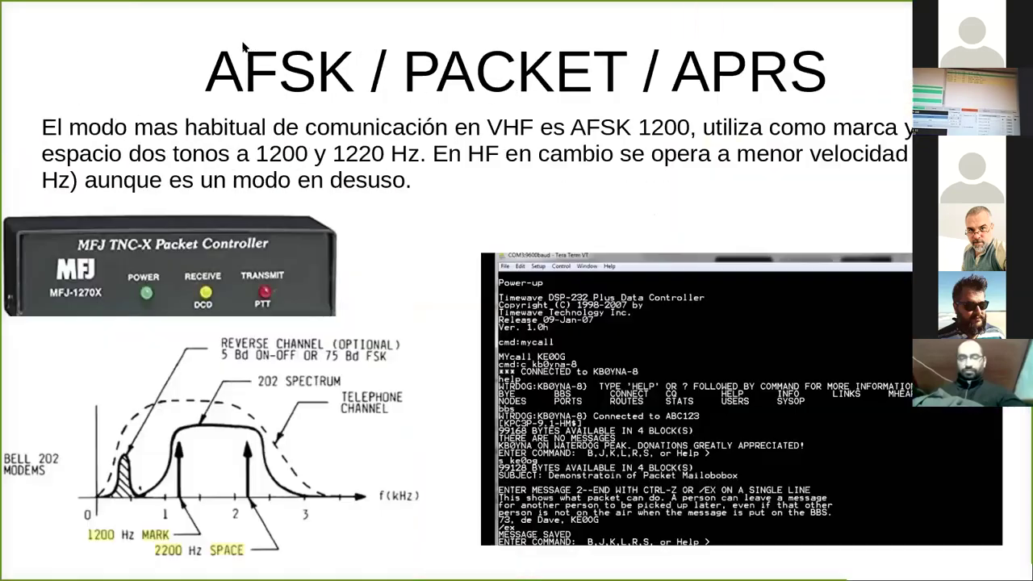
key(Right)
key(Left)
key(Right)
key(Right)
key(Right)
key(Left)
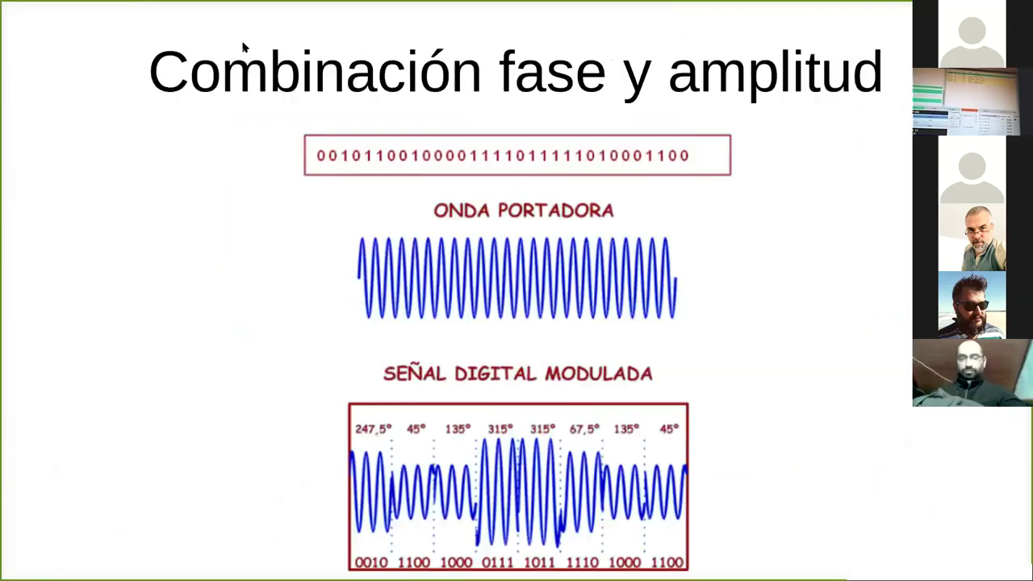
key(Right)
key(Right)
key(Left)
key(Left)
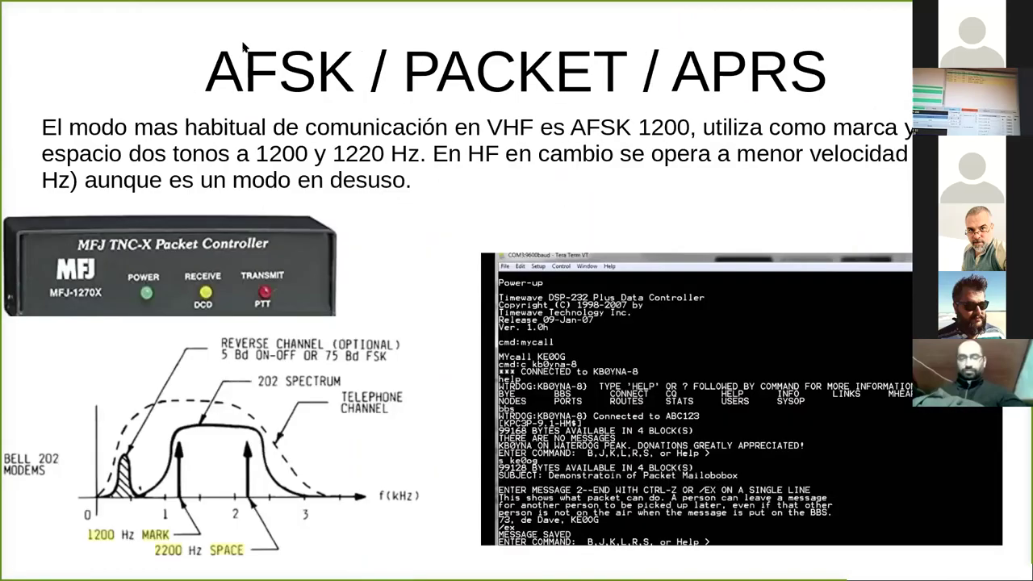
key(Left)
key(Right)
key(Right)
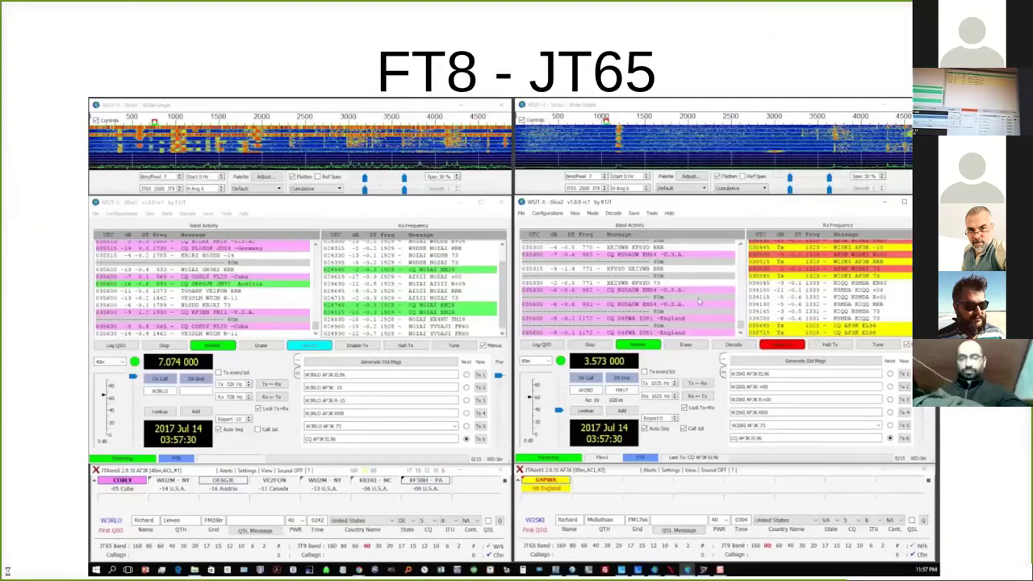
key(Left)
key(Left)
key(Left)
key(Left)
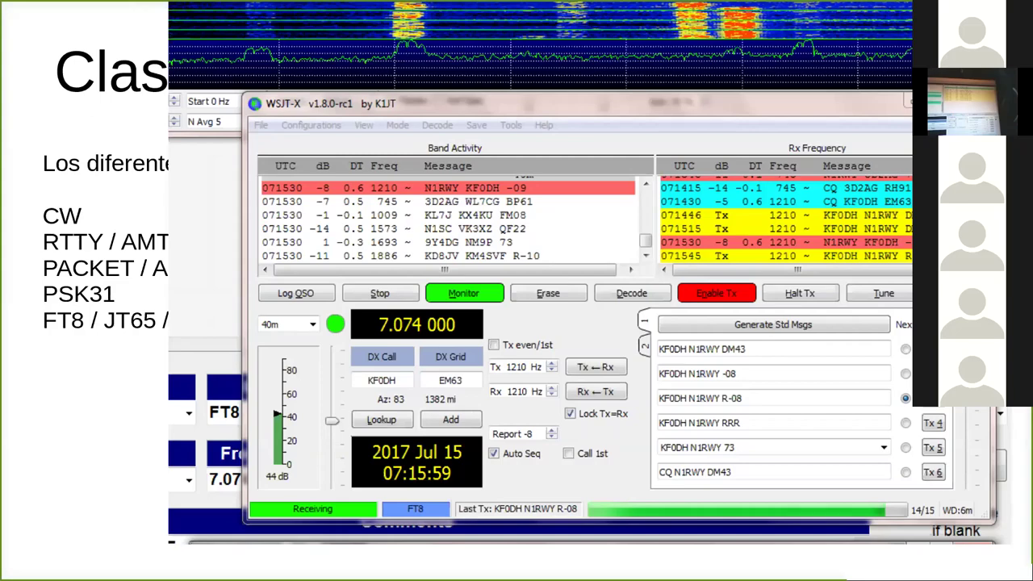
Search the system for "wsj" and launch WSJT-X
key(super)
text(wsj)
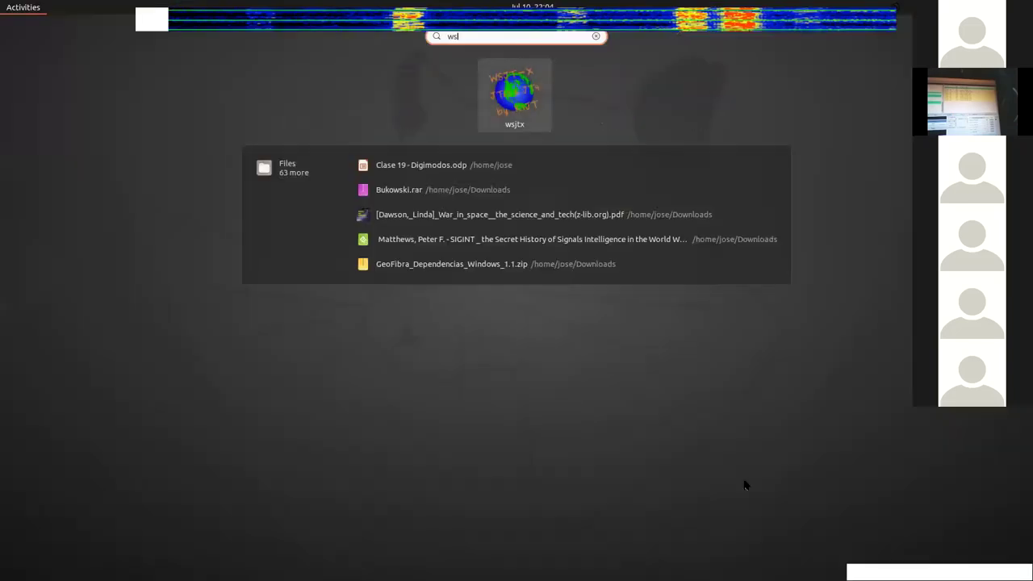
key(Return)
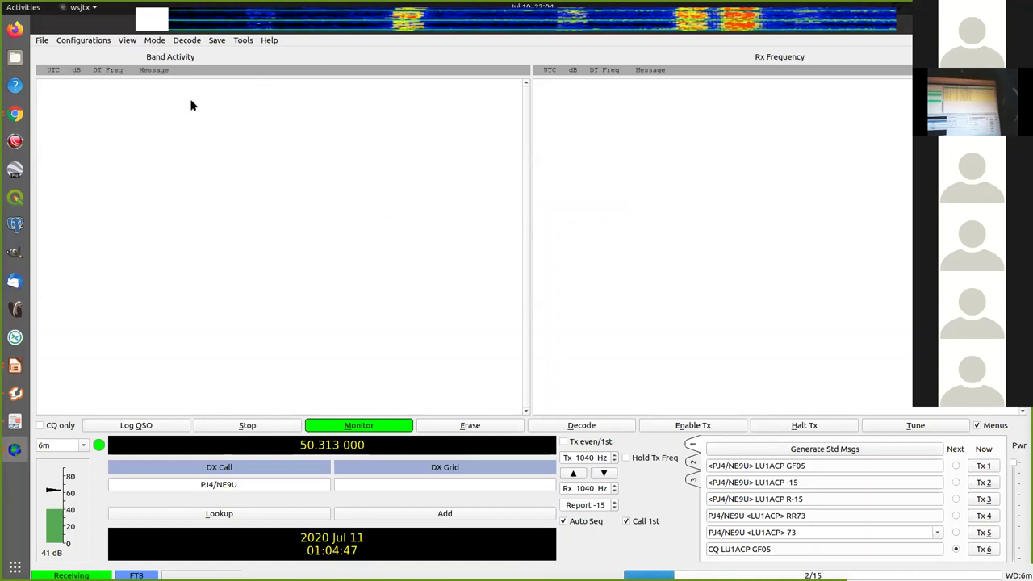
click(69, 41)
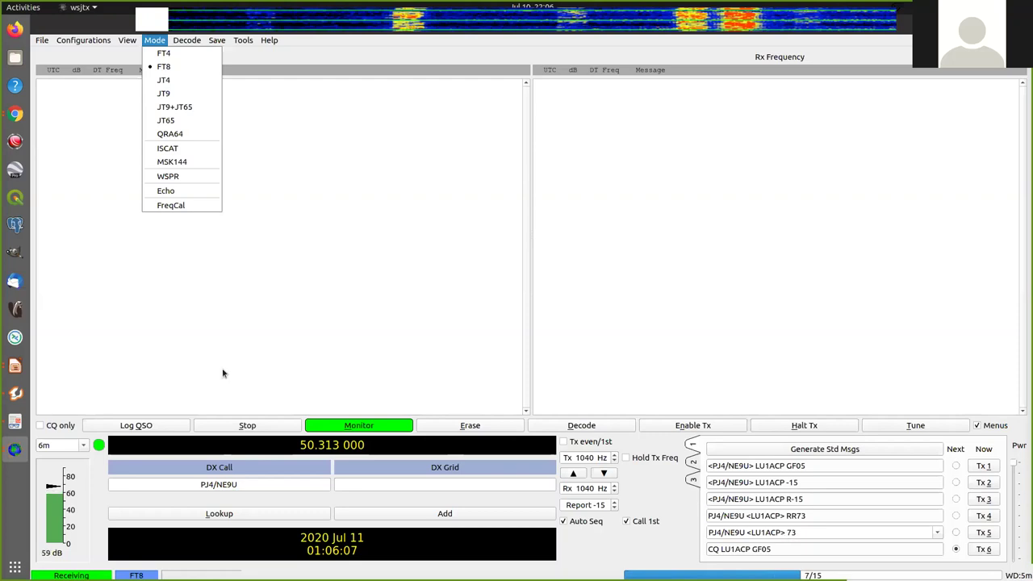
click(216, 40)
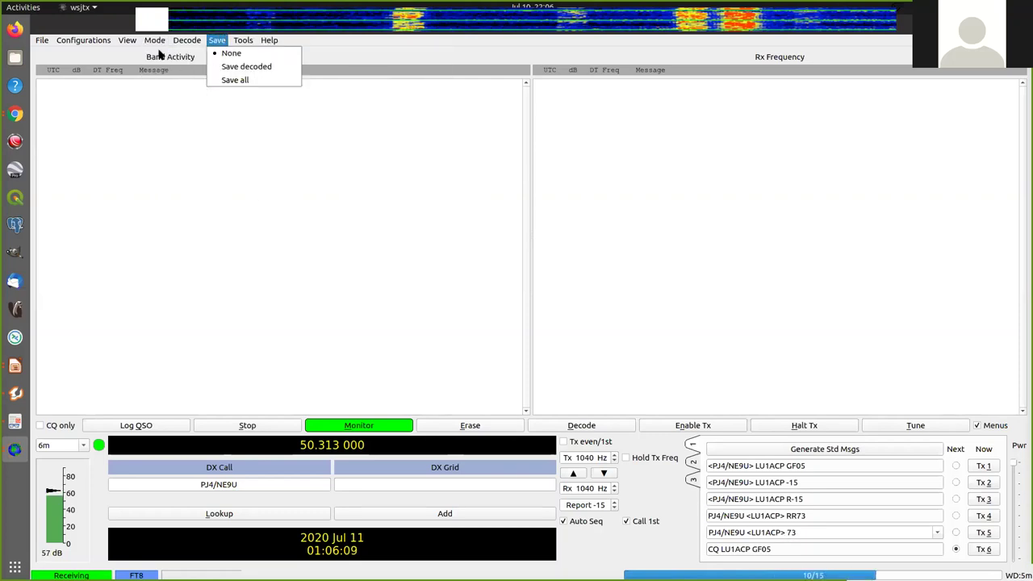
mouse_move(154, 40)
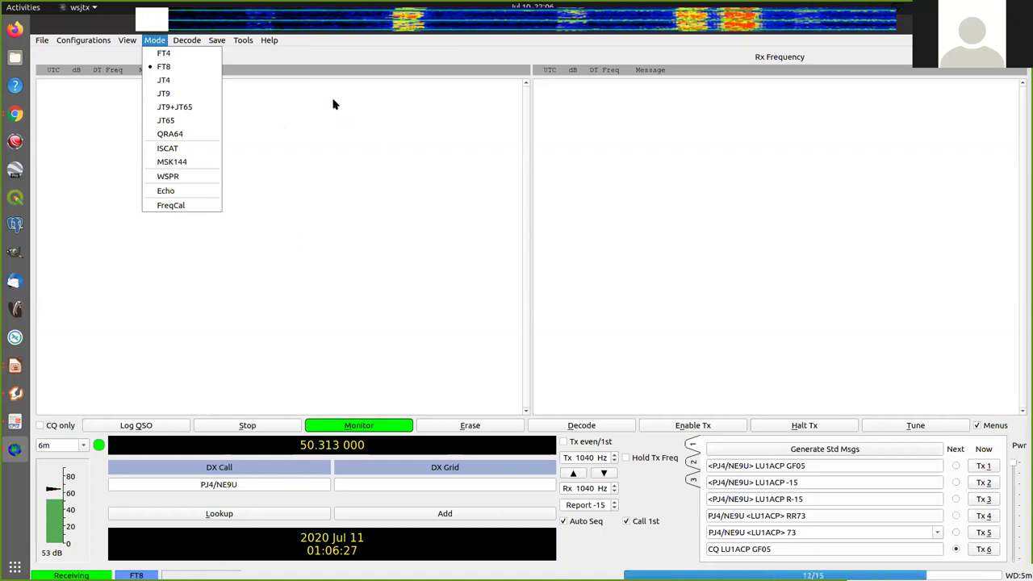
click(266, 39)
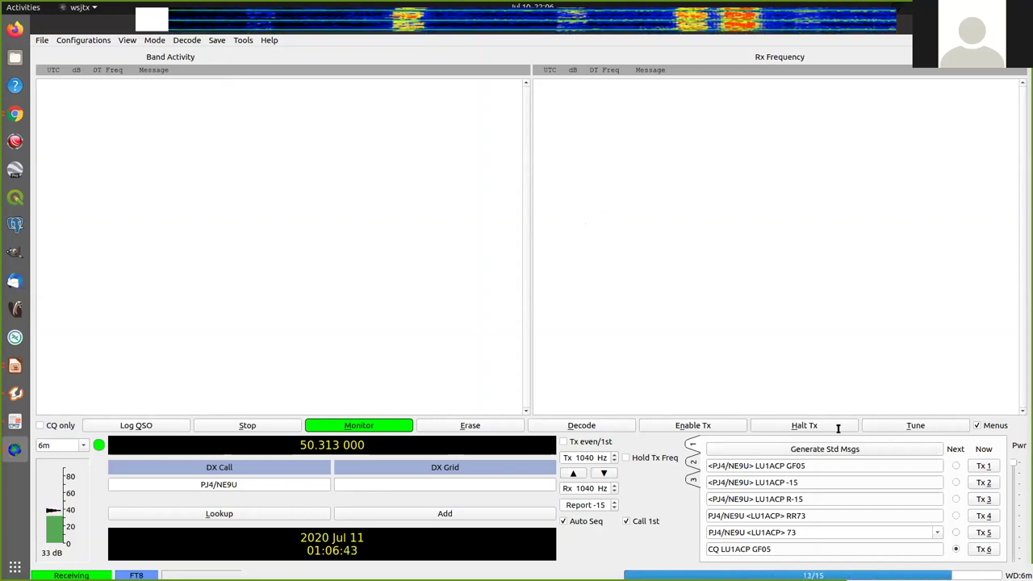
Choose the Tx 2 report message (-15) as the next transmission, start transmitting it and halt the transmission
click(836, 466)
click(839, 482)
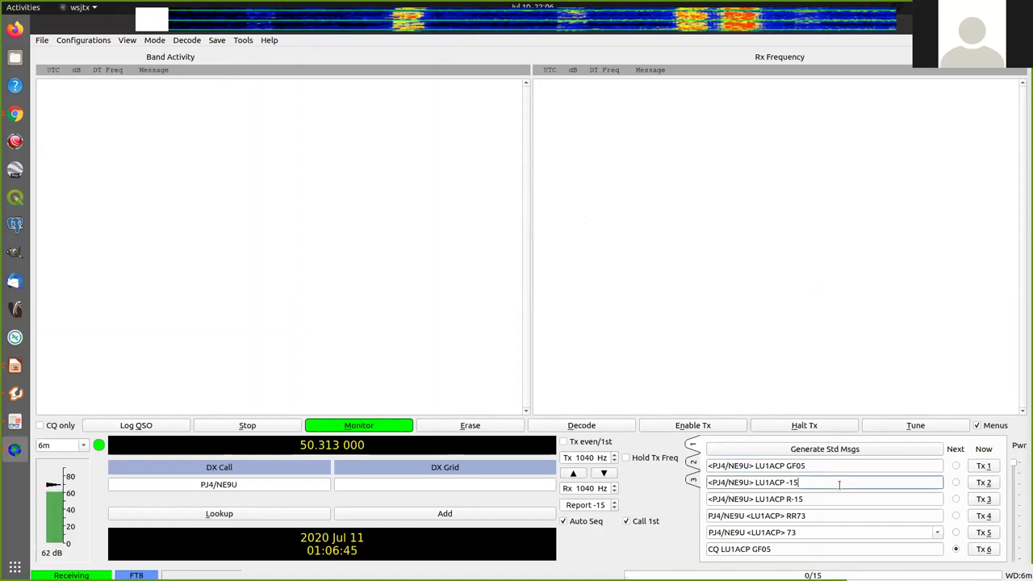
click(956, 483)
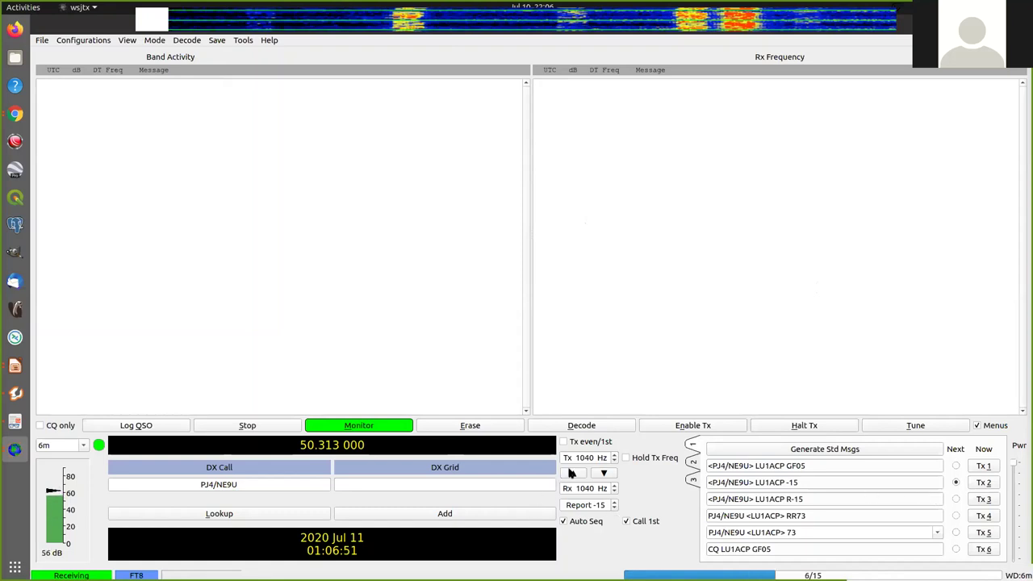
click(682, 426)
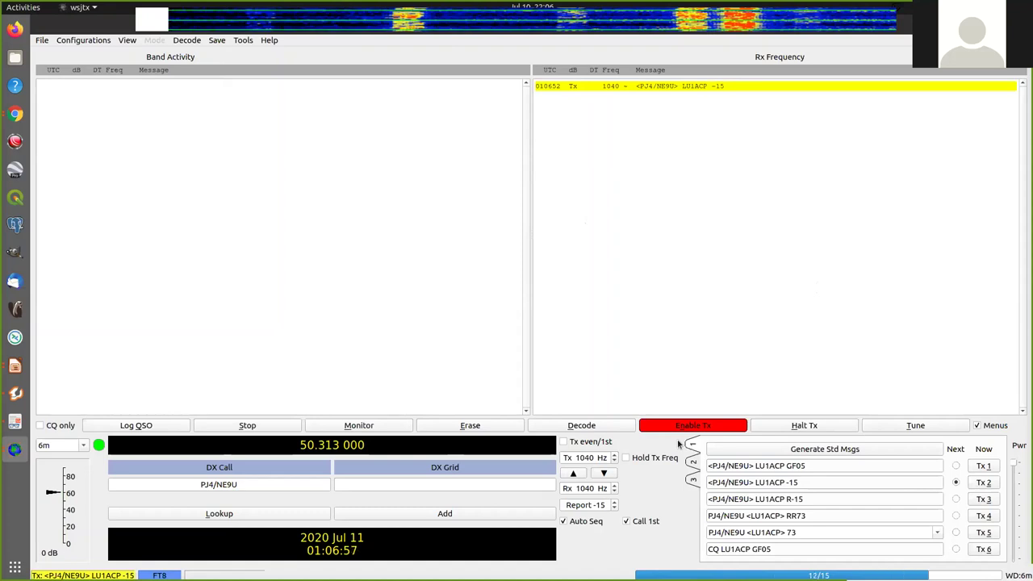
click(798, 426)
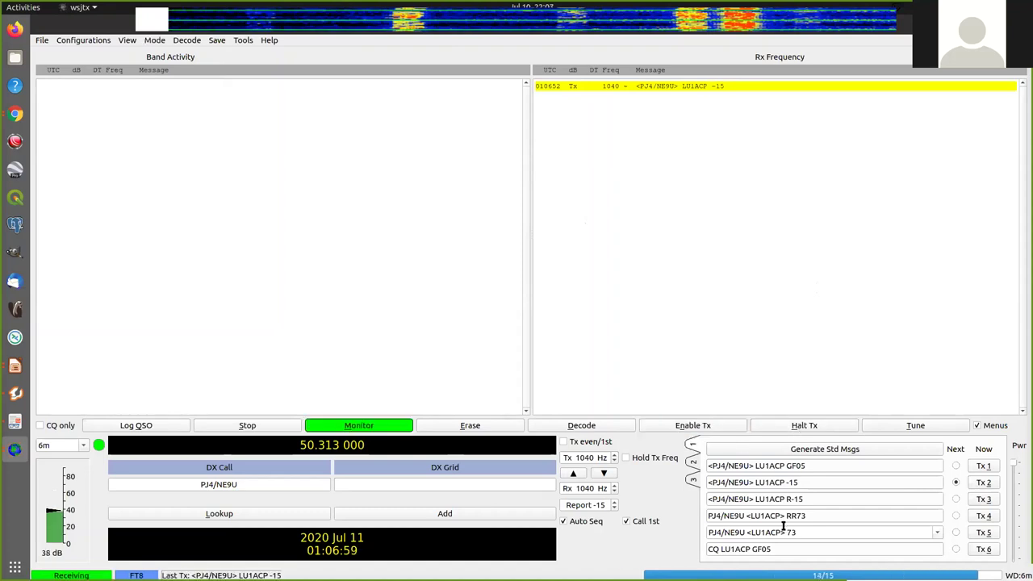
Choose the Tx 3 message (R-15) as the next transmission, transmit it and halt the transmission
click(955, 499)
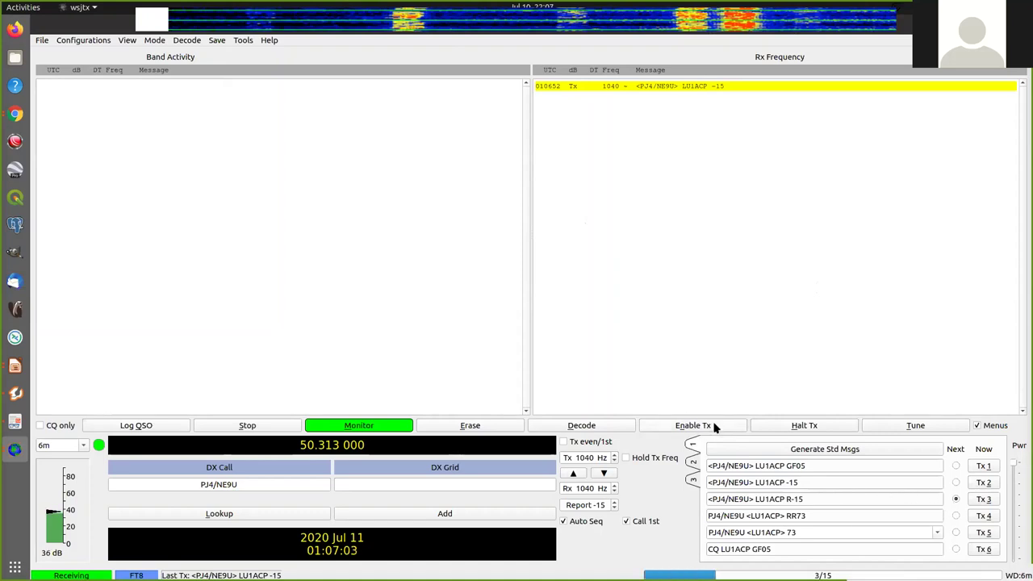
click(714, 428)
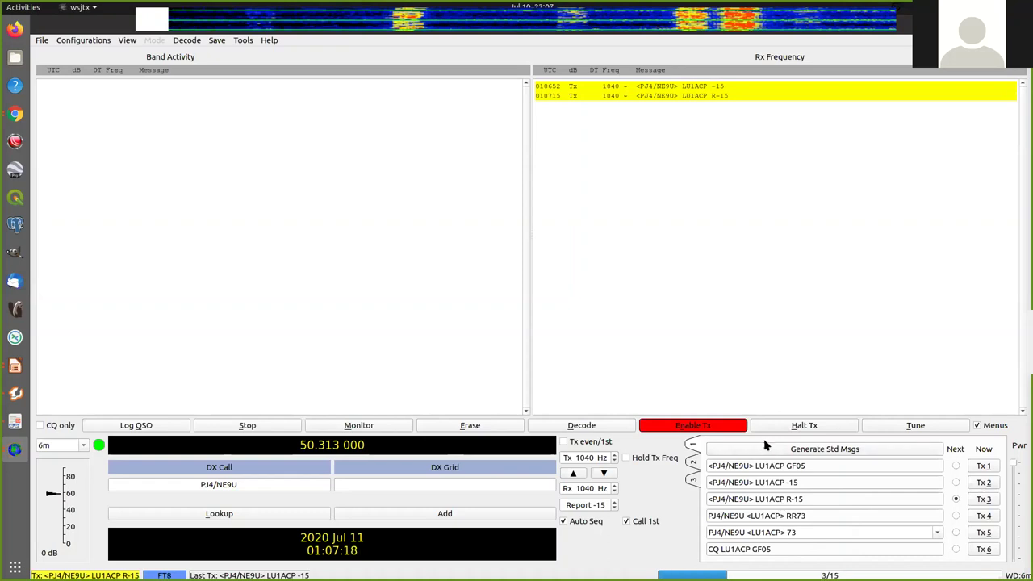
click(786, 428)
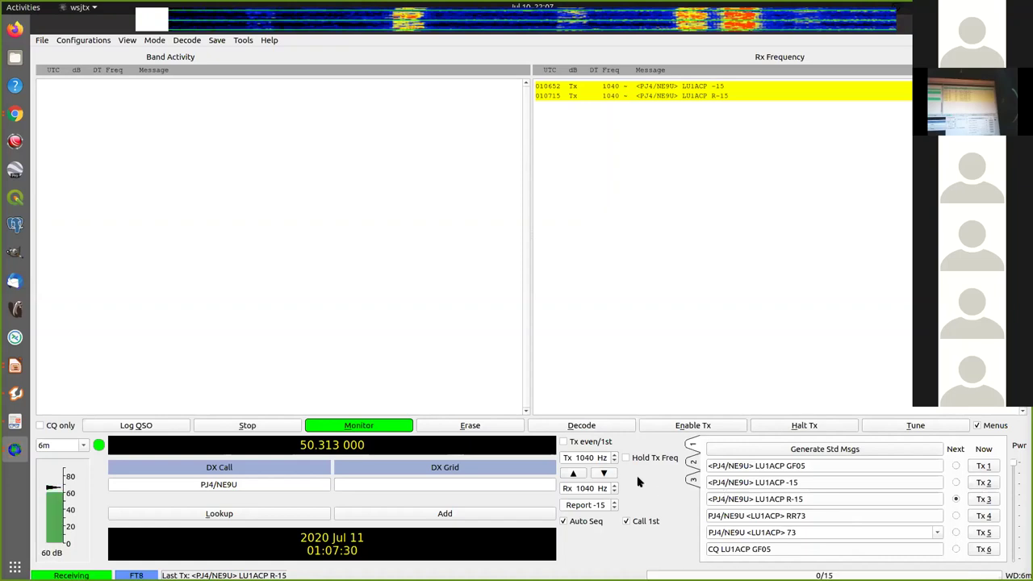
Set the transmit audio frequency to 500 Hz
scroll(584, 458, down, 5)
key(Down)
key(Down)
key(Down)
key(Down)
key(Down)
key(Down)
key(Down)
key(Down)
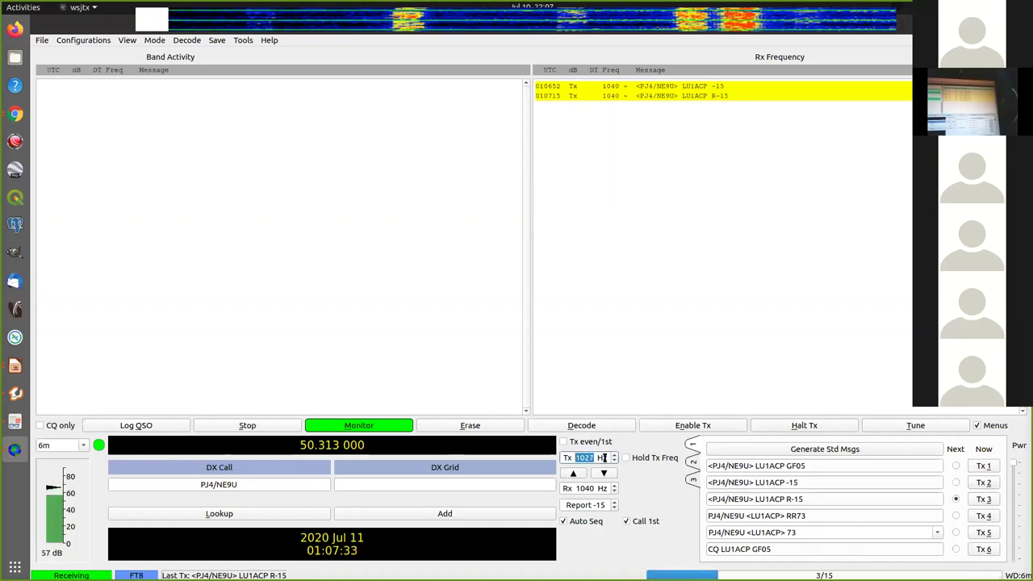
text(500)
key(Tab)
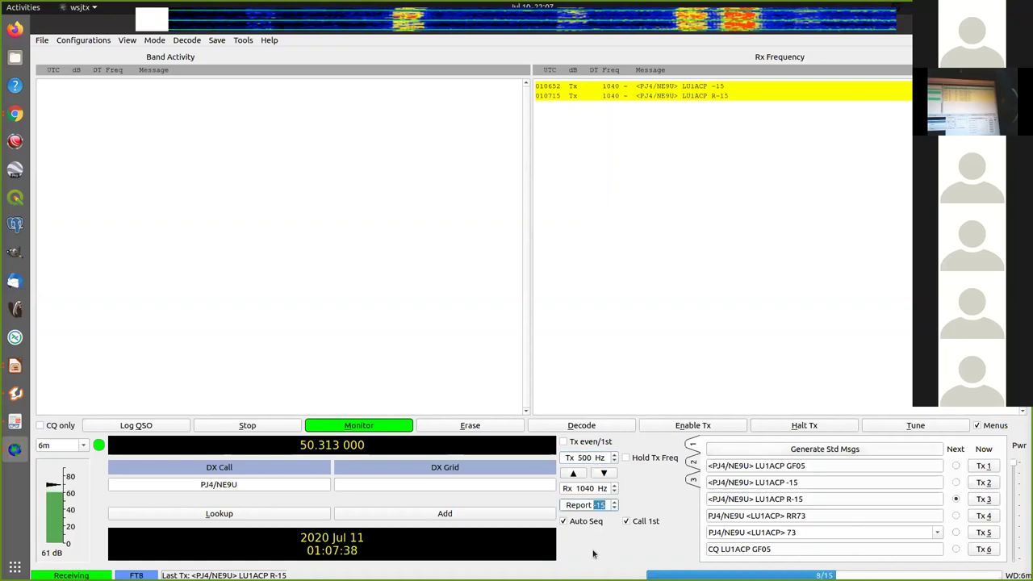
Transmit the R-15 message twice on 500 Hz, halting each transmission, and keep Tx 3 as the next message
key(alt+n)
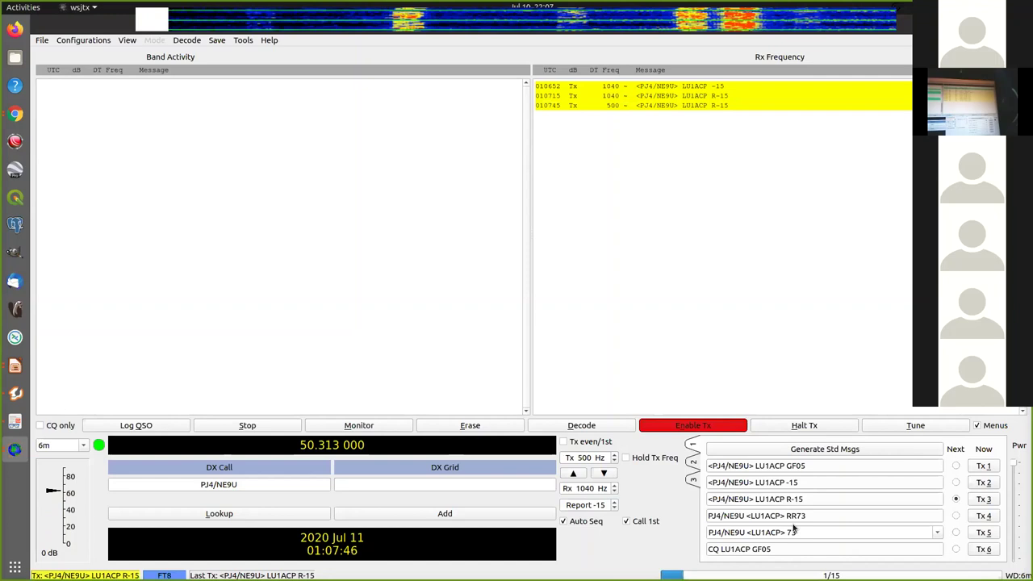
click(817, 428)
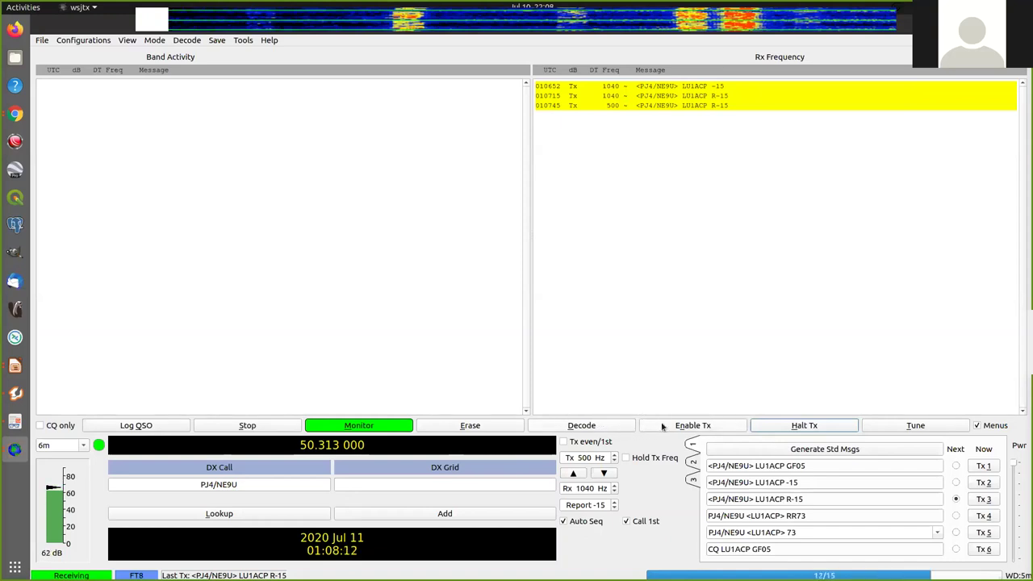
click(693, 425)
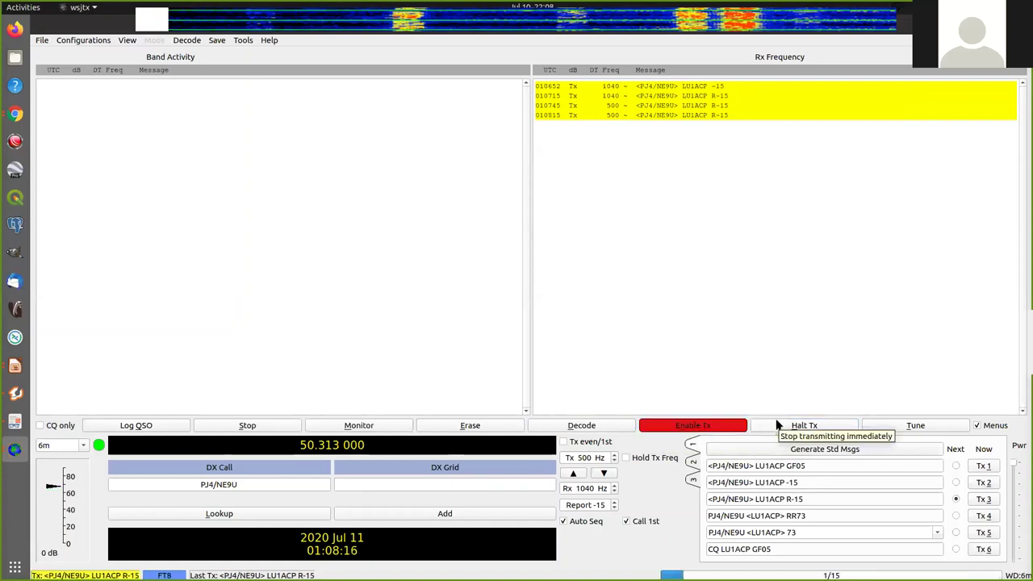
click(767, 426)
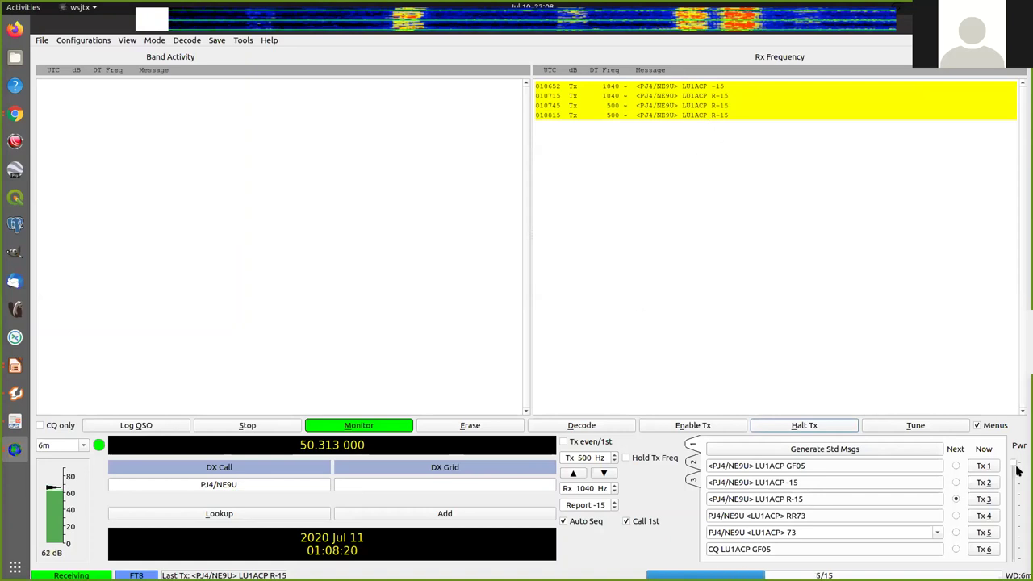
click(956, 500)
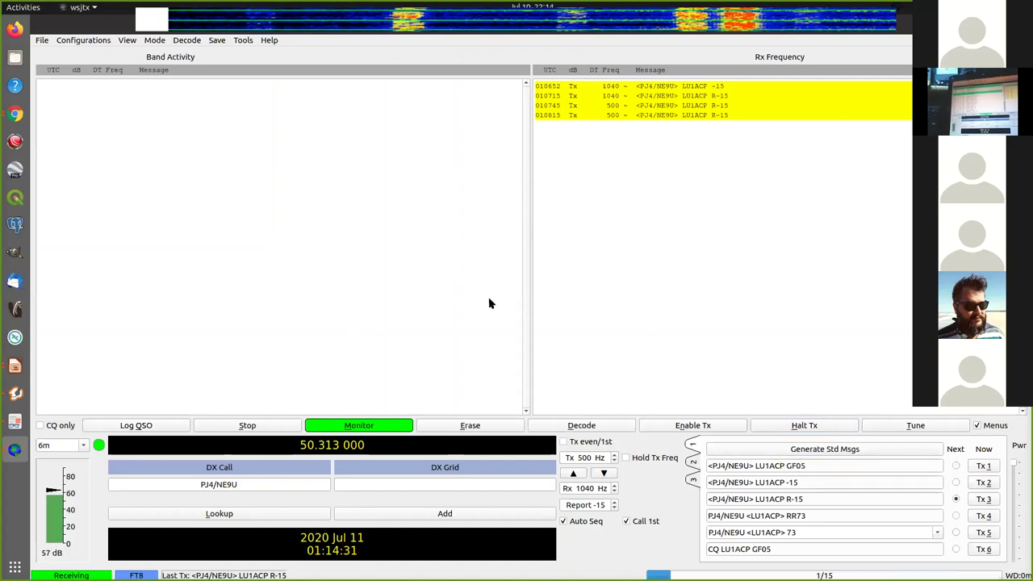
Switch to the Chrome window showing the APRS map, leave full-screen view and open the LU5DNP WebSDR page
key(alt+Tab)
key(alt+Tab)
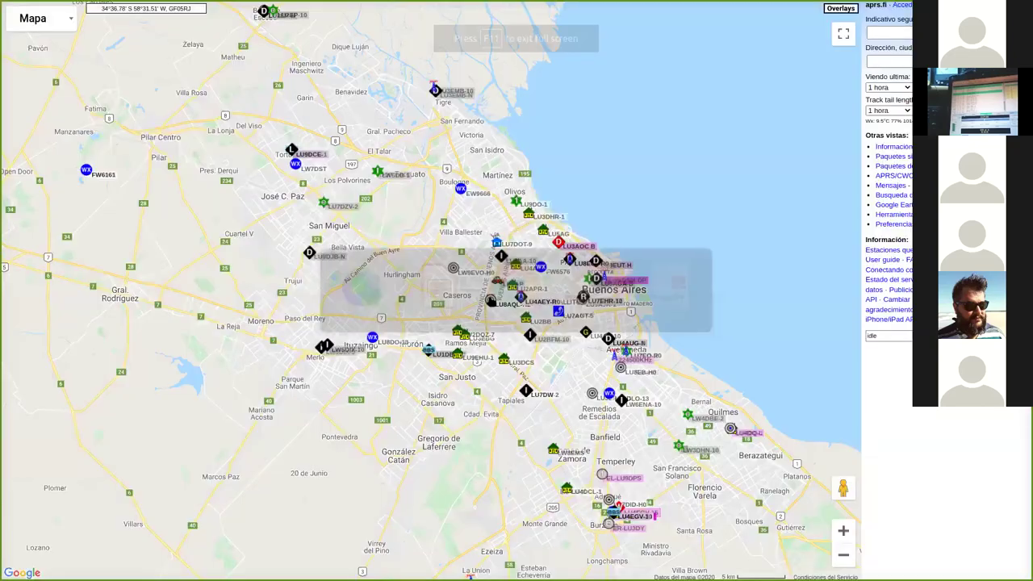
key(F11)
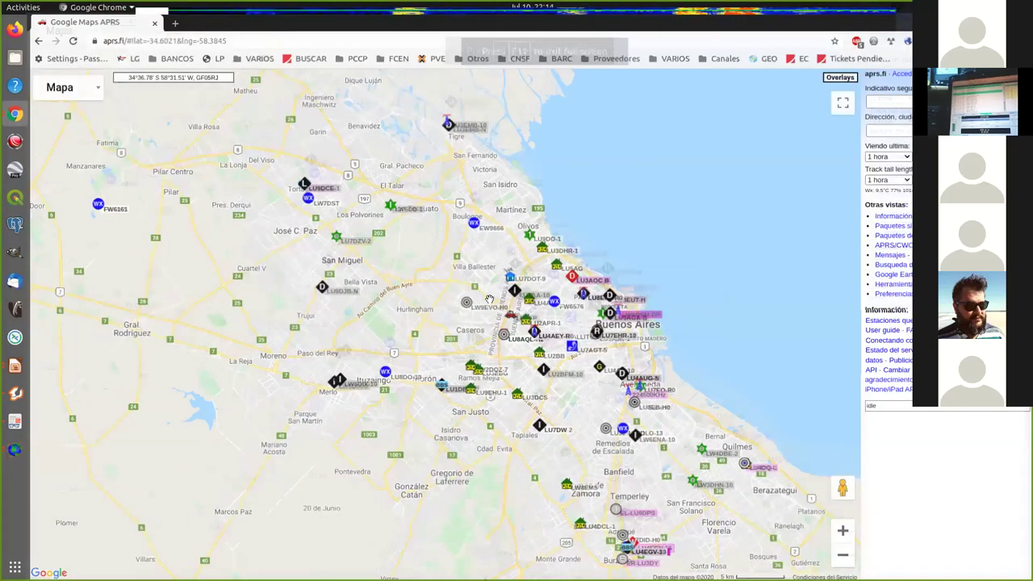
key(ctrl+l)
text(web)
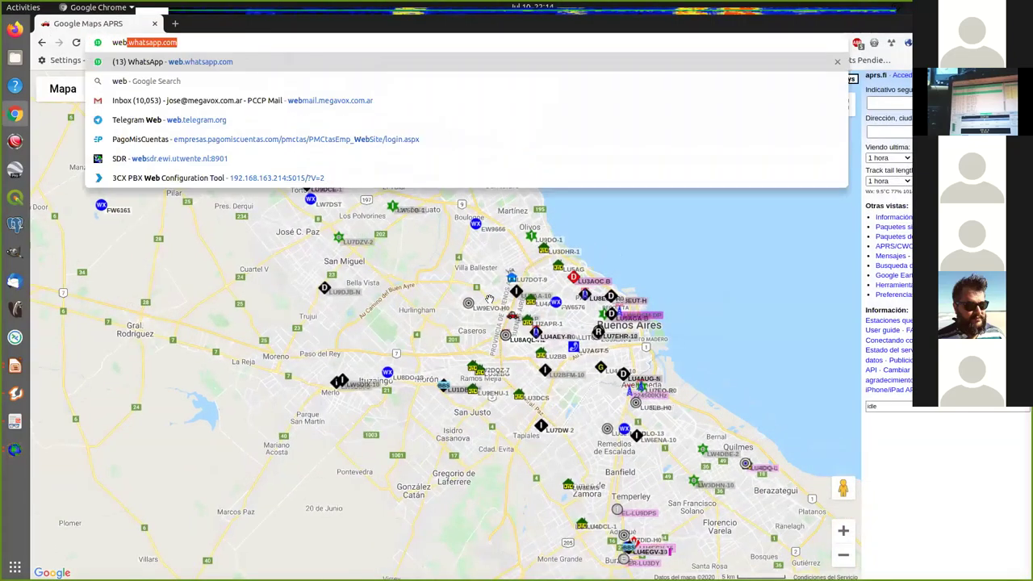
text(sdr)
key(Return)
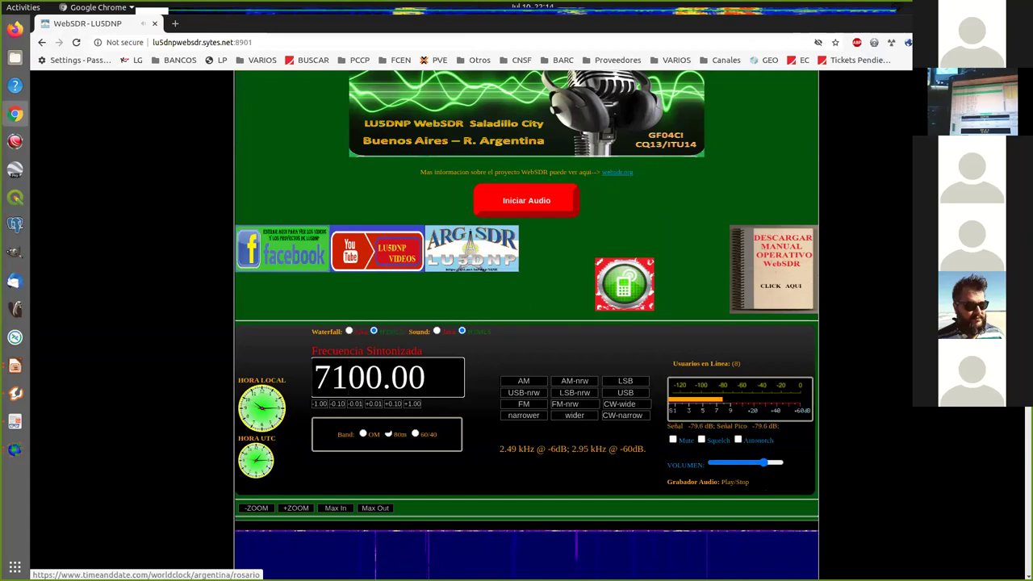
Set the WebSDR's tuned frequency to 7074.00 and inspect the waterfall around it
key(BackSpace)
text(0)
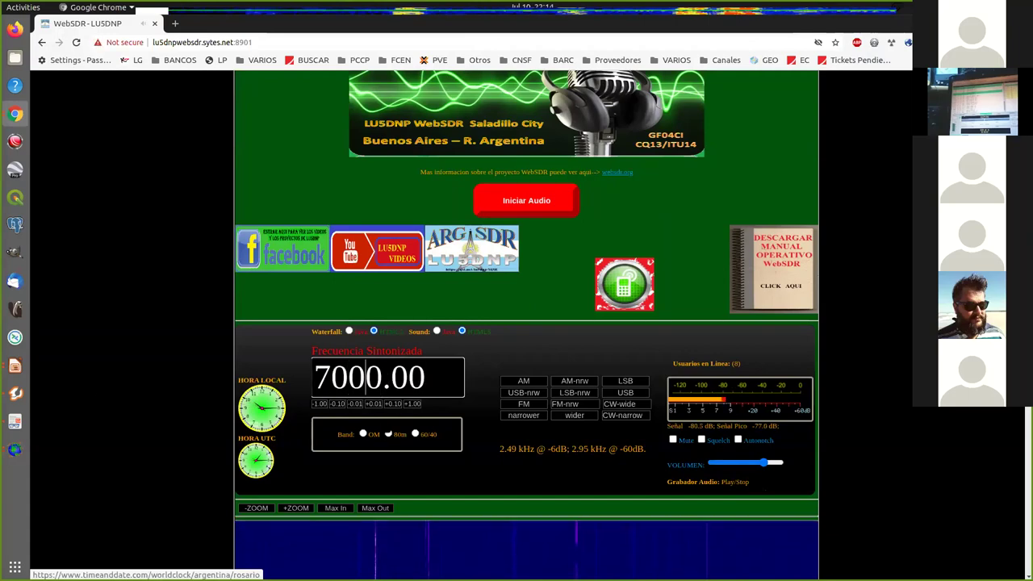
key(Left)
key(shift+Right)
key(shift+Right)
text(74)
scroll(526, 323, down, 5)
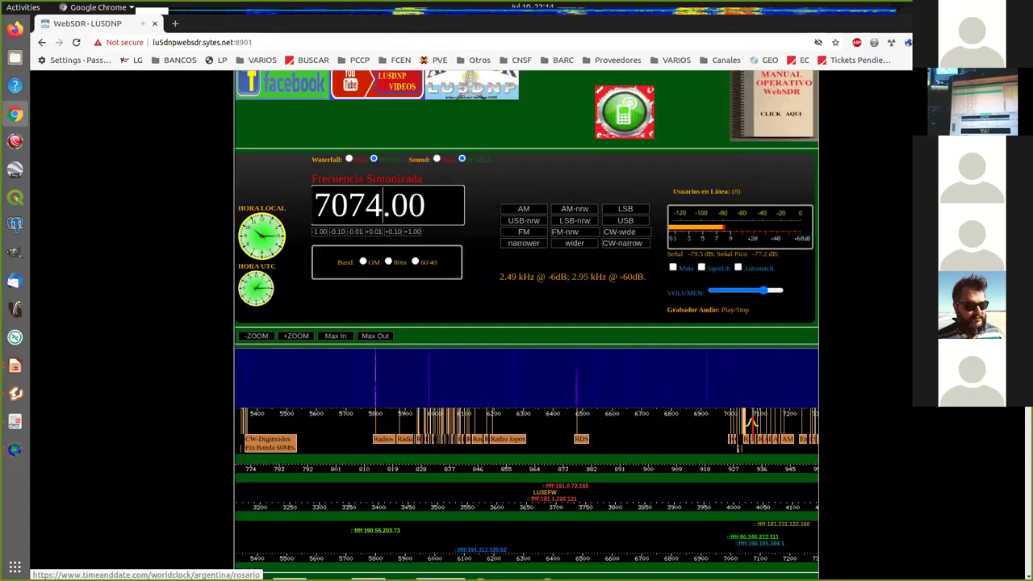
scroll(261, 208, up, 4)
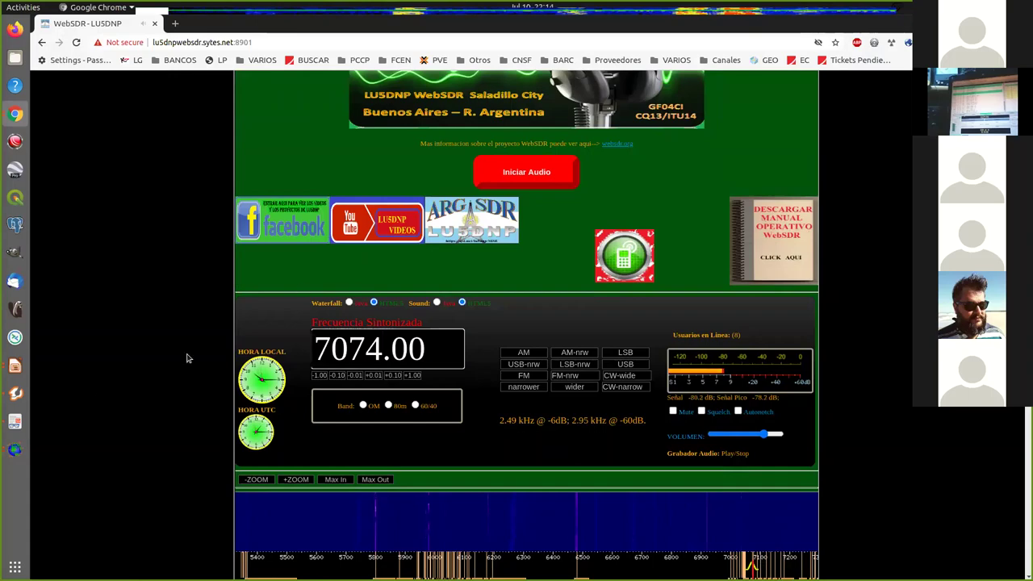
scroll(189, 357, down, 1)
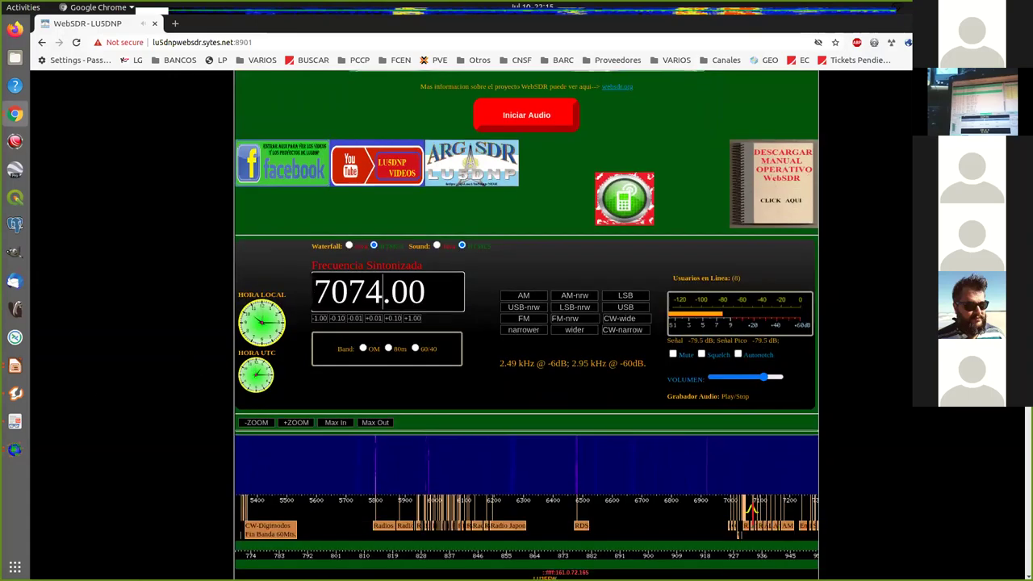
Open a new browser window and search Google for "websdr"
key(ctrl+n)
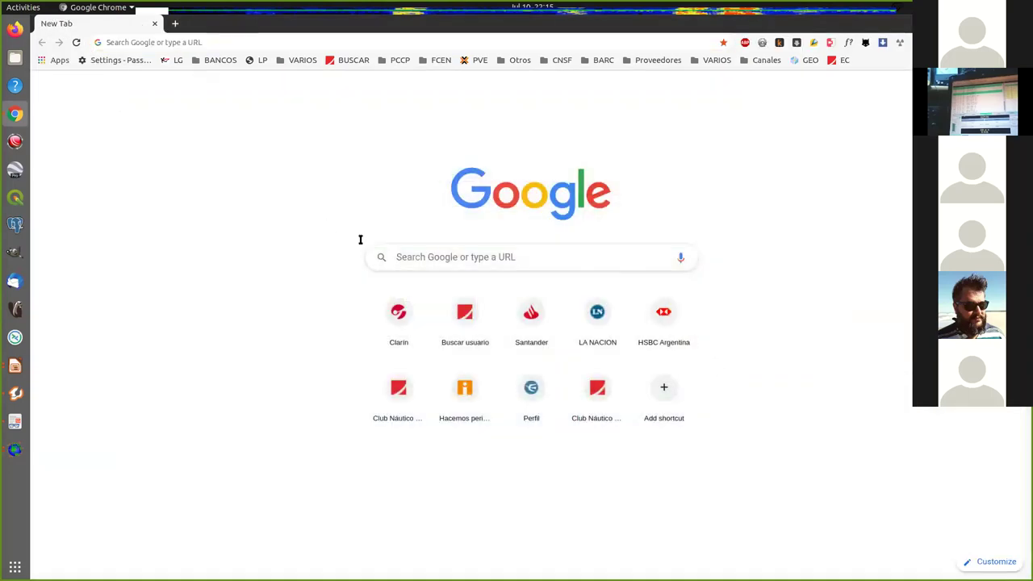
click(231, 43)
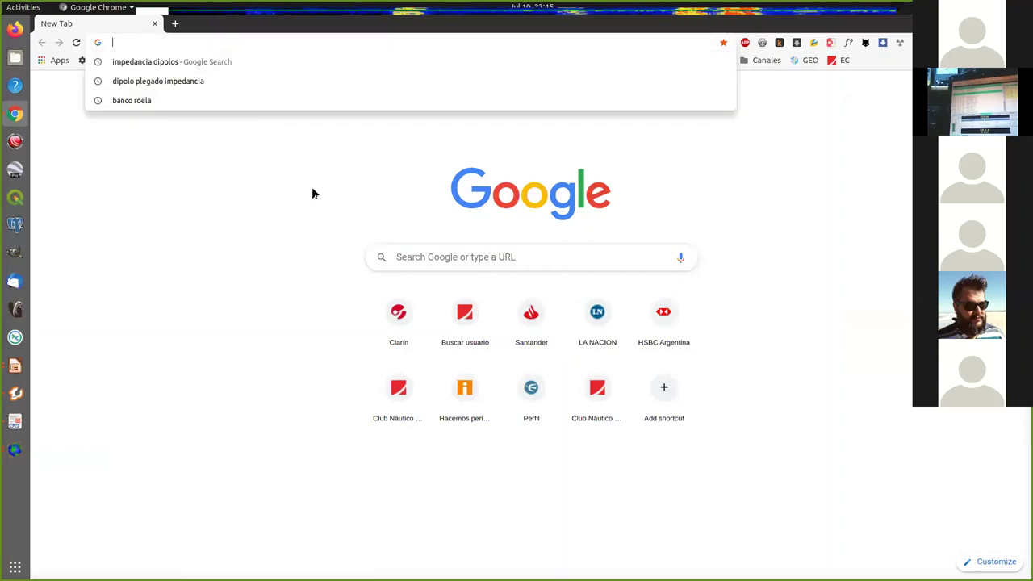
text(websdr)
key(Return)
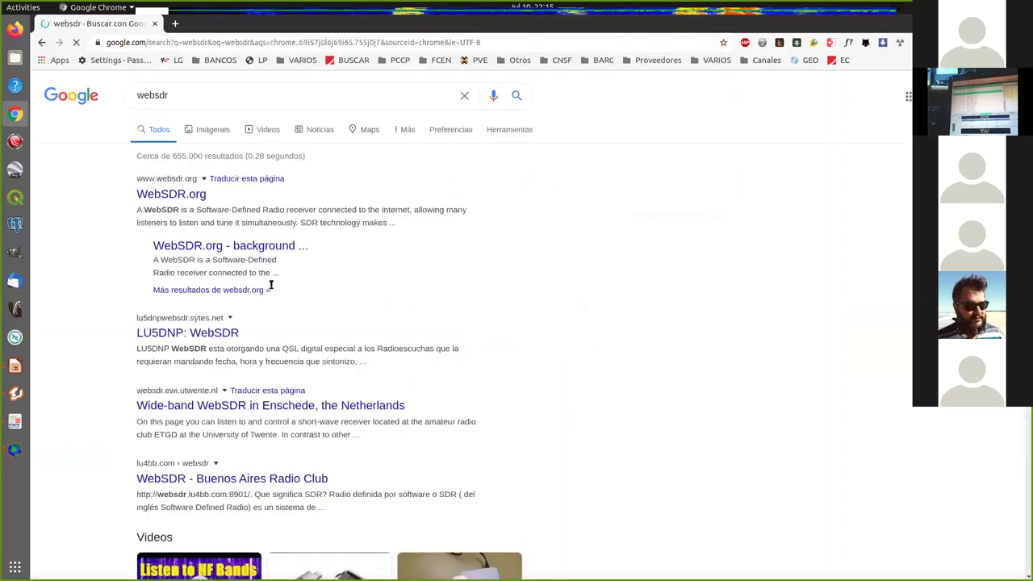
Look through the first page of search results and try to open the WebSDR of PI9ESA in Noordwijk/Netherlands
scroll(462, 410, down, 5)
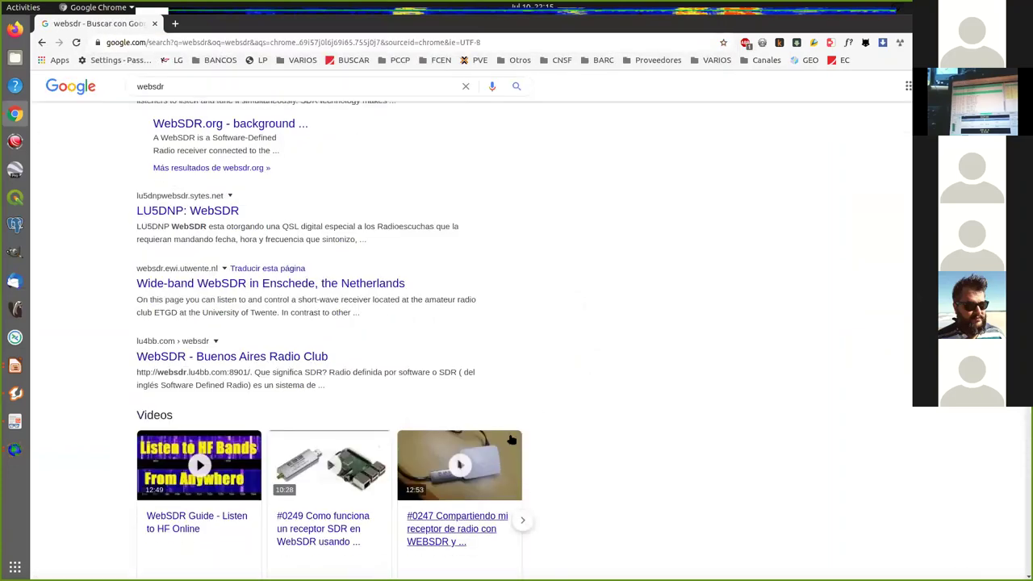
scroll(508, 440, down, 3)
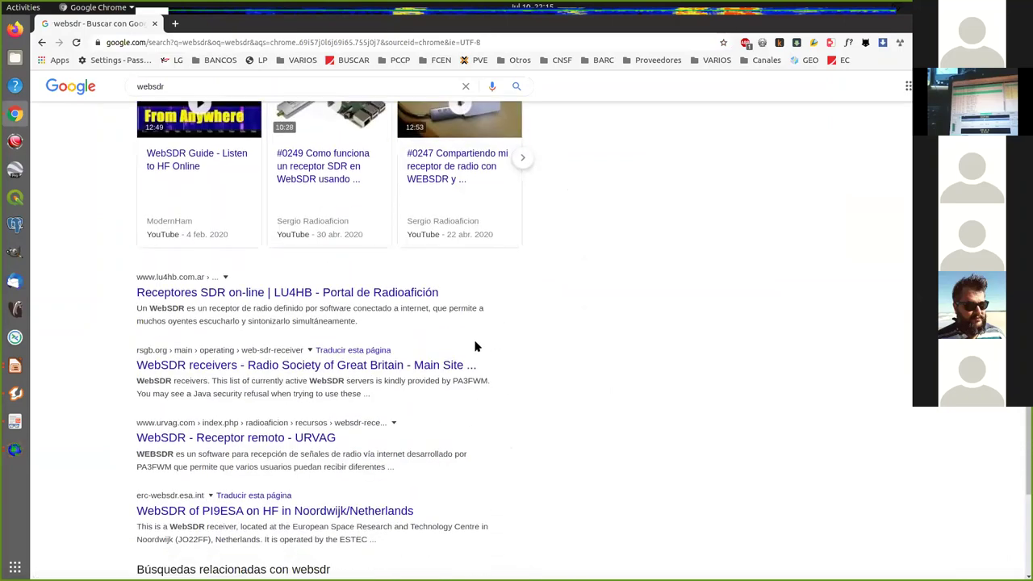
scroll(586, 427, down, 3)
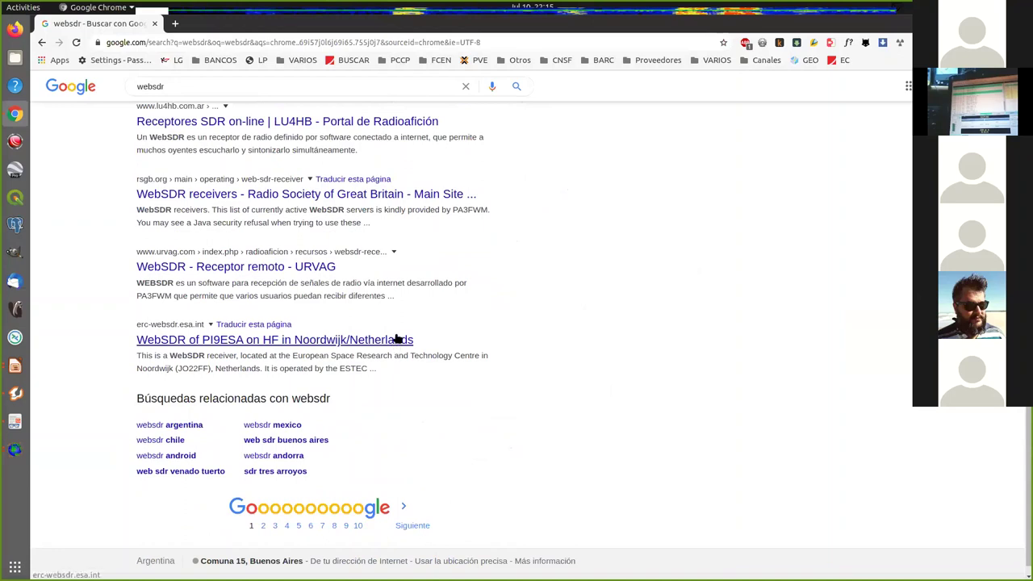
click(396, 340)
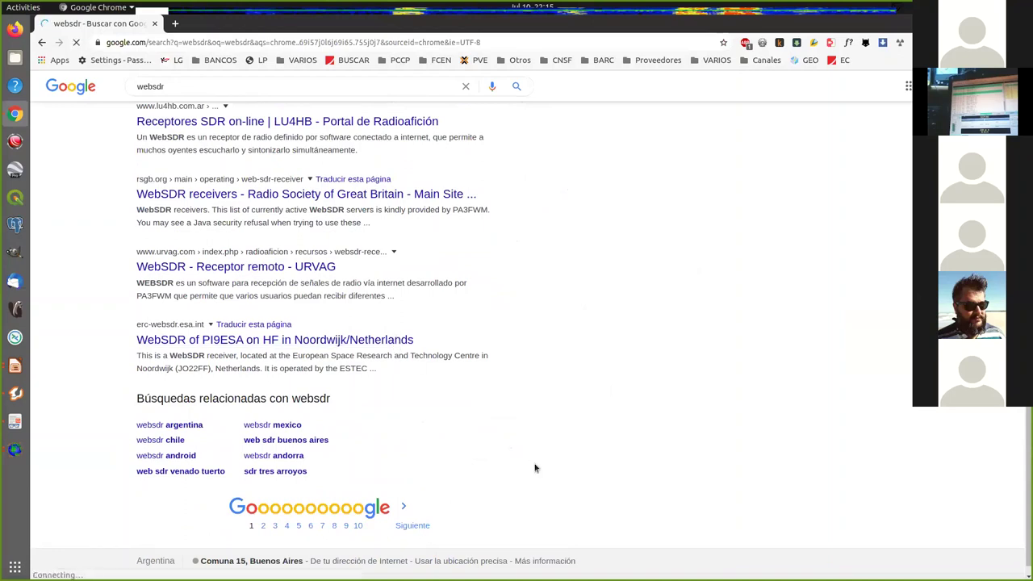
Switch to WSJT-X and open the audio page of its settings
key(alt+Tab)
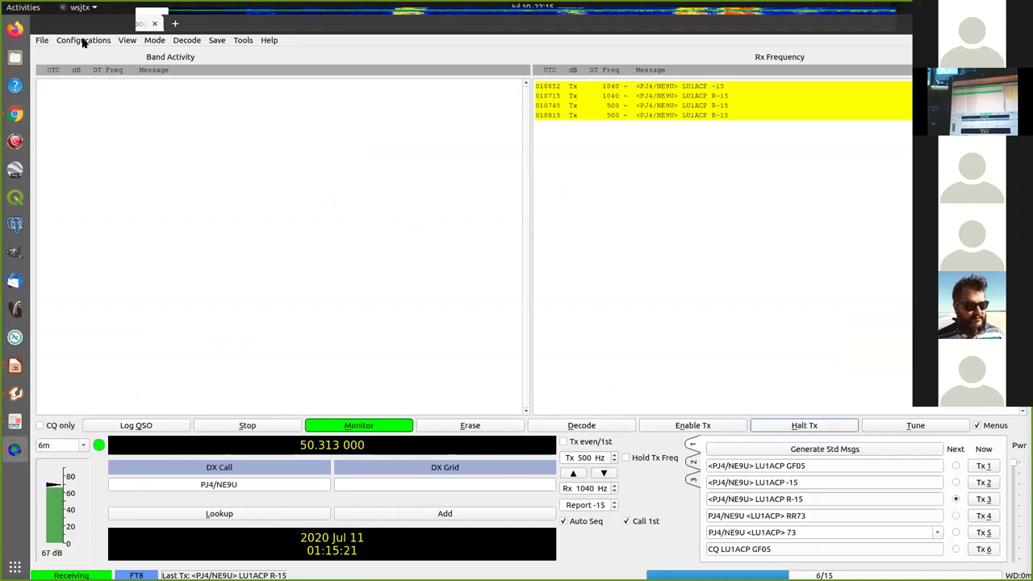
click(83, 41)
mouse_move(41, 40)
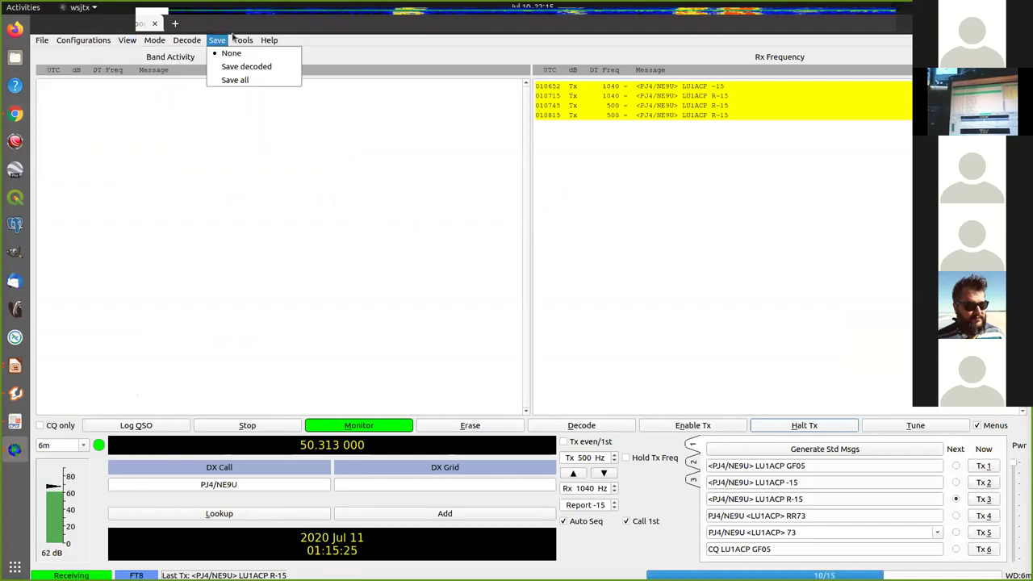
mouse_move(151, 41)
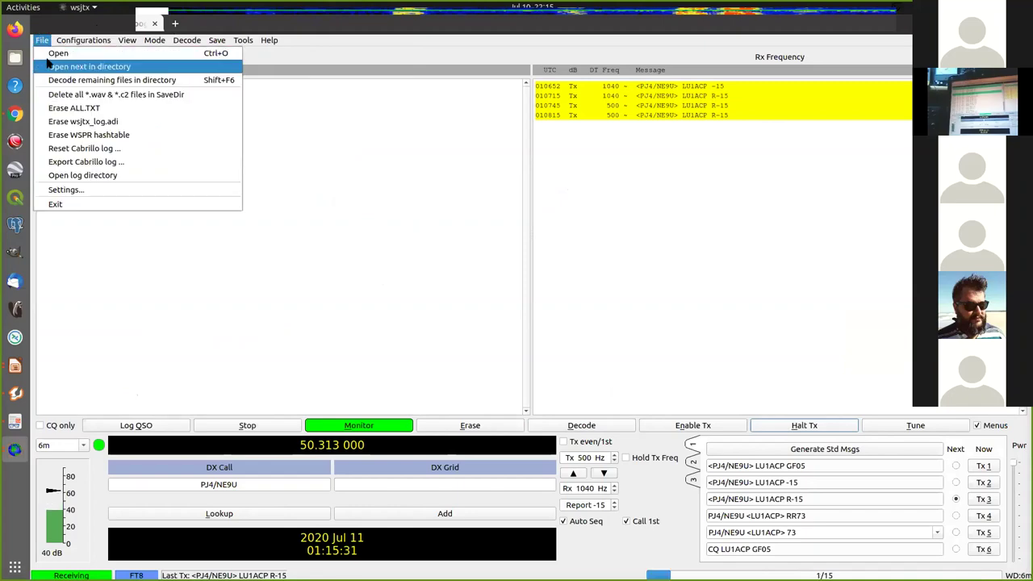
click(103, 189)
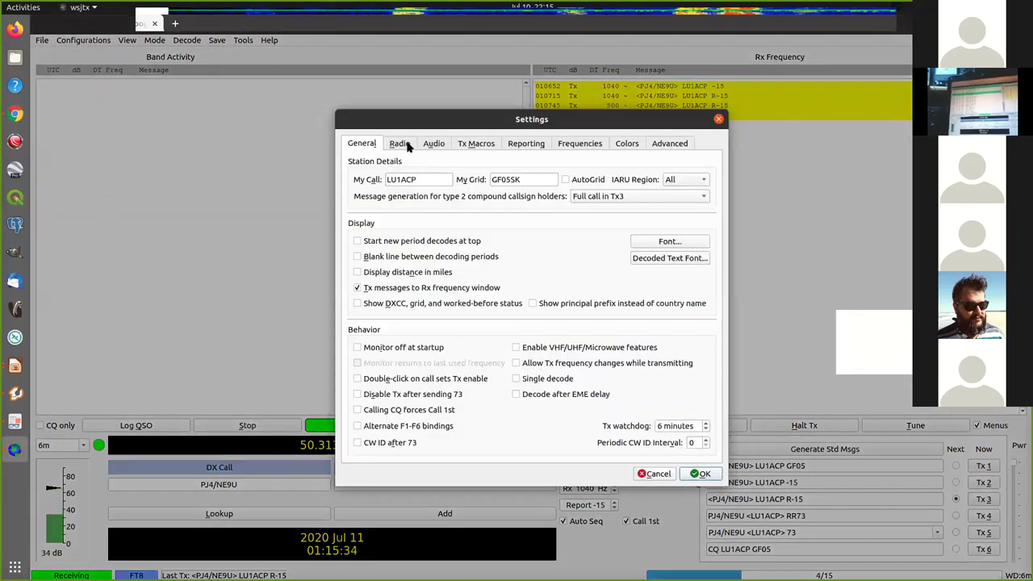
click(431, 148)
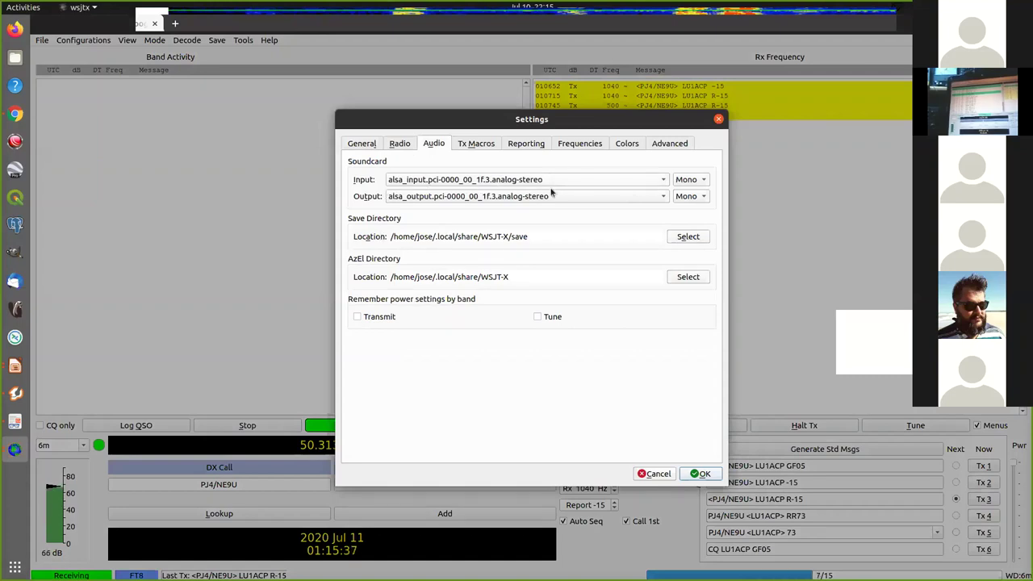
Inspect the available soundcard input and output devices, restore the WSJT-X window to its smaller size and cancel the settings
click(660, 183)
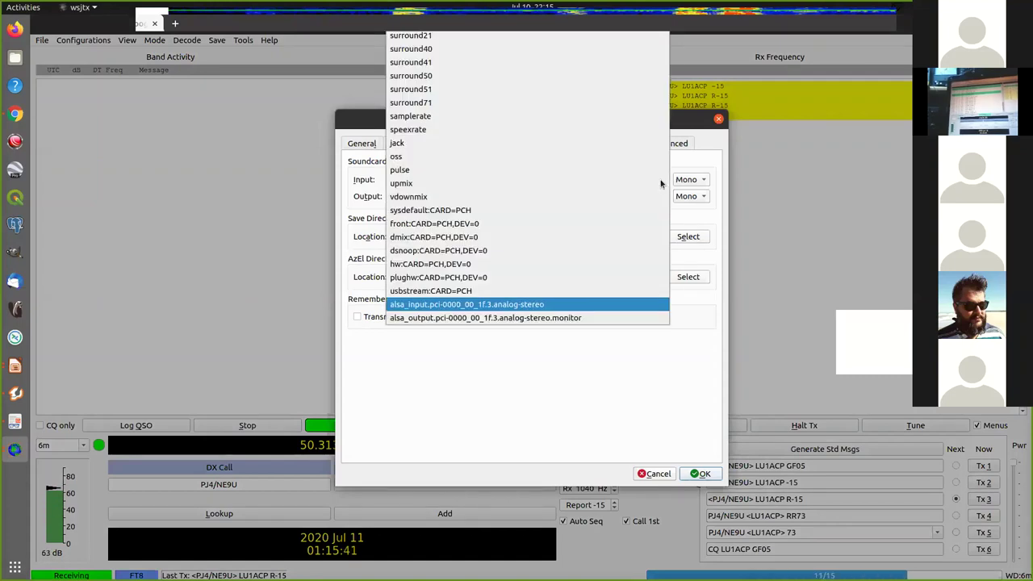
key(Escape)
click(665, 200)
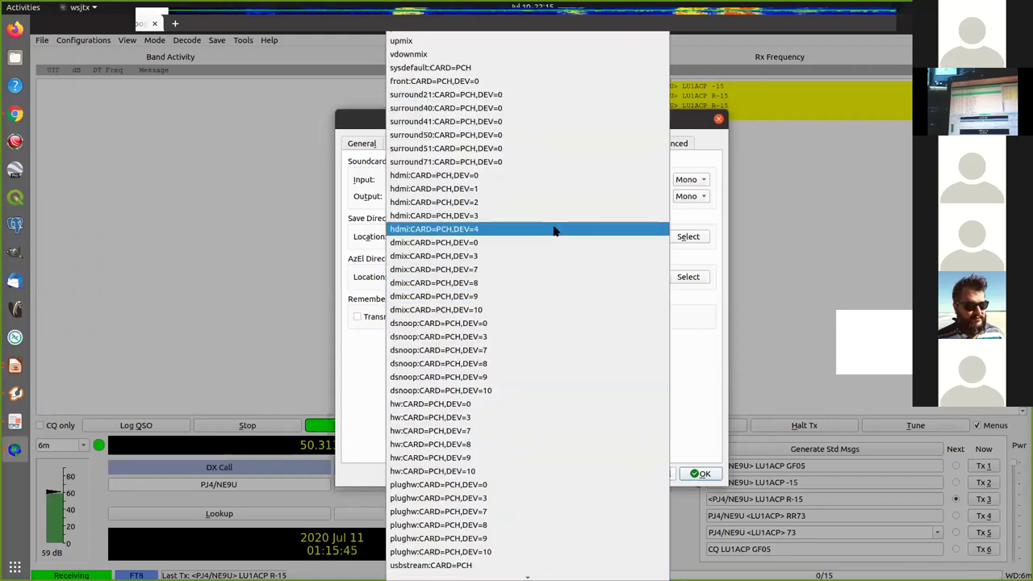
key(Escape)
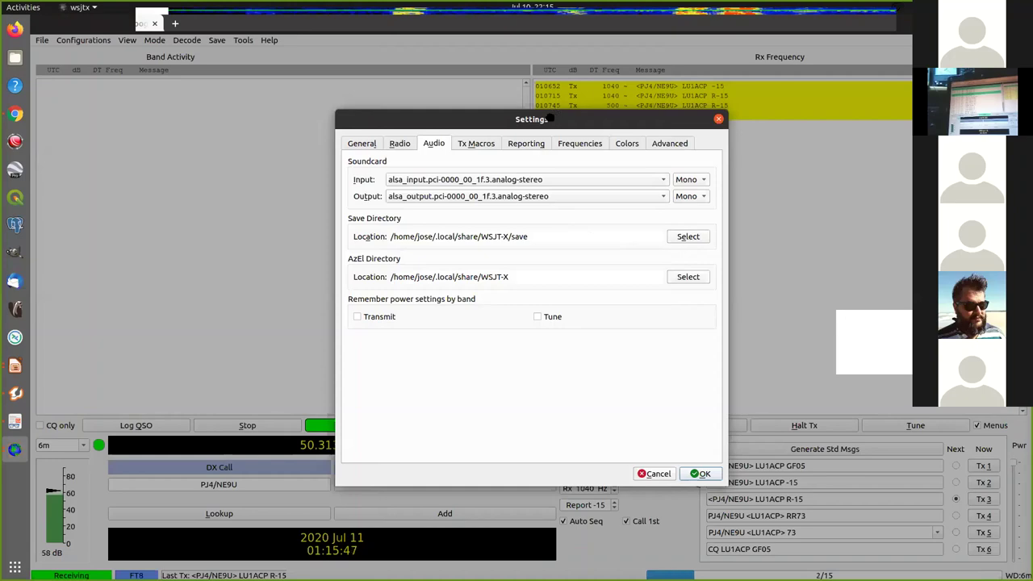
key(super+Down)
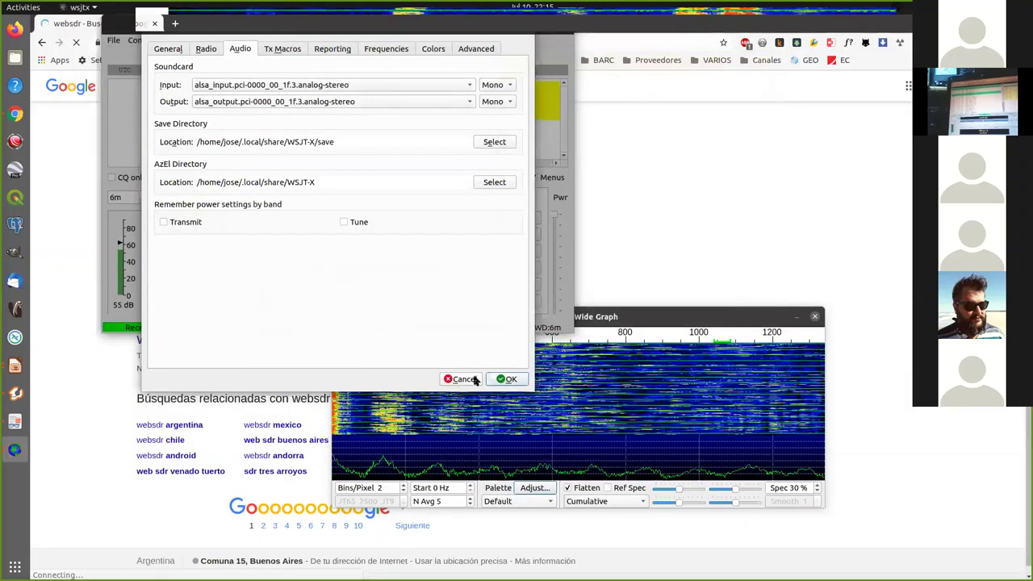
click(457, 379)
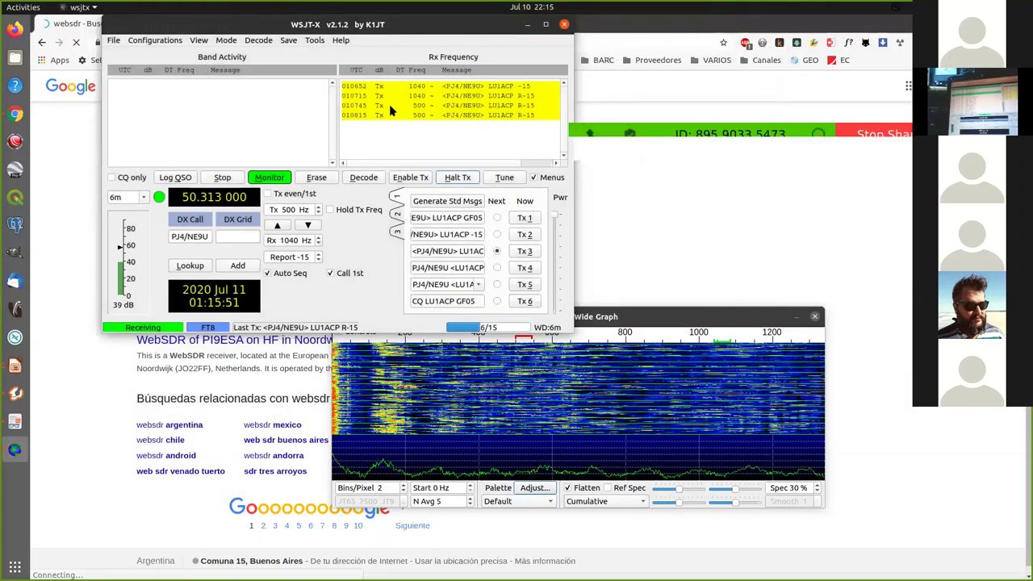
Move the WSJT-X window lower, switch back to the Chrome search results and go to their second page
drag(209, 24, 484, 272)
click(55, 237)
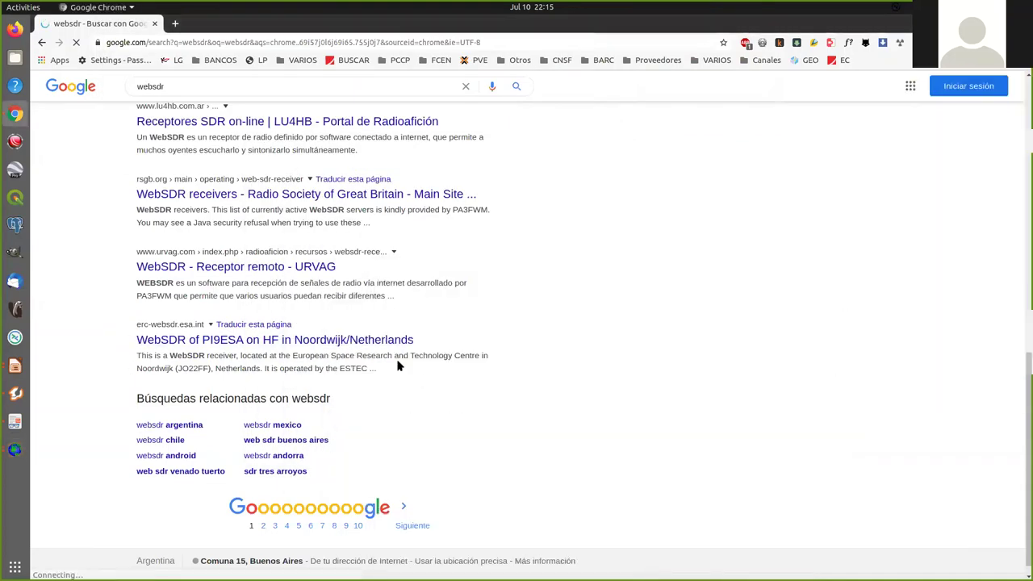
click(403, 513)
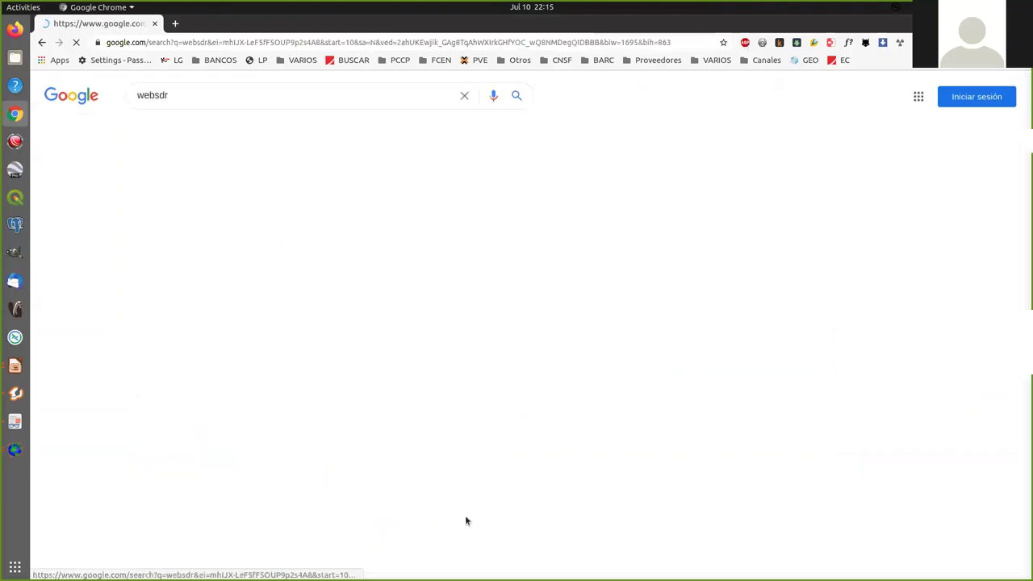
scroll(551, 421, down, 3)
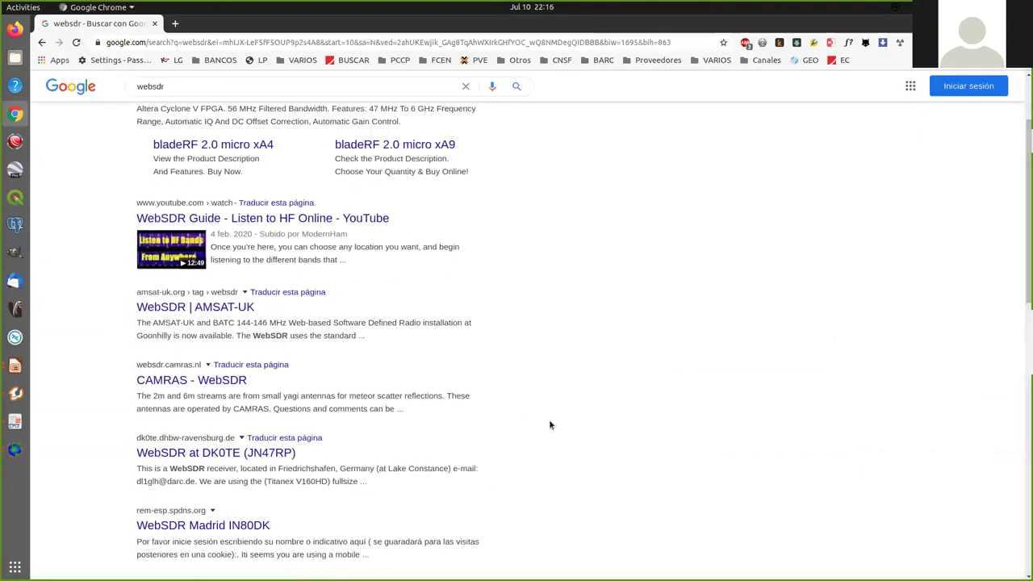
Check the AMSAT-UK result, return to the results and open the WebSDR Madrid IN80DK receiver at its frequency controls
click(185, 312)
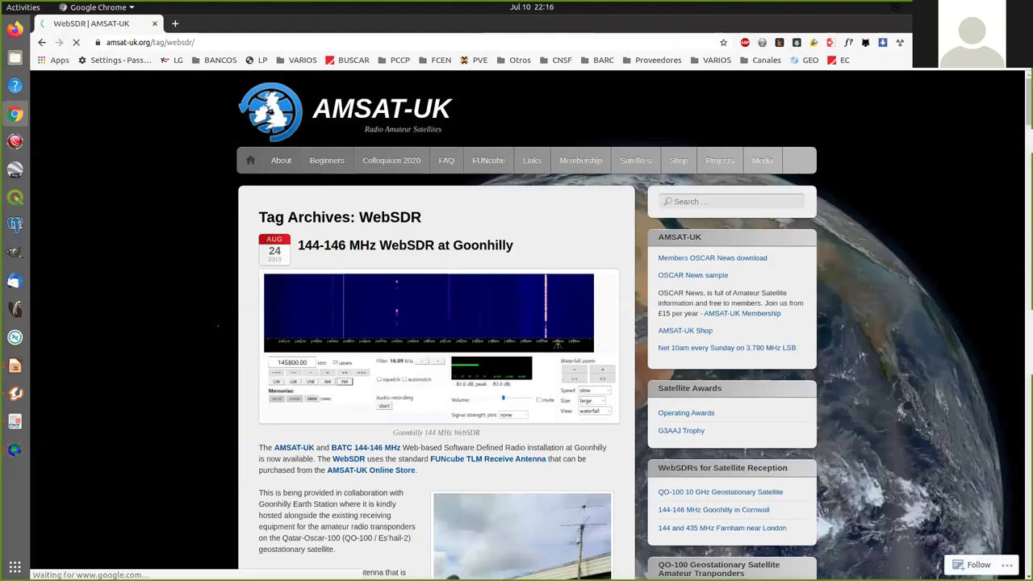
key(alt+Left)
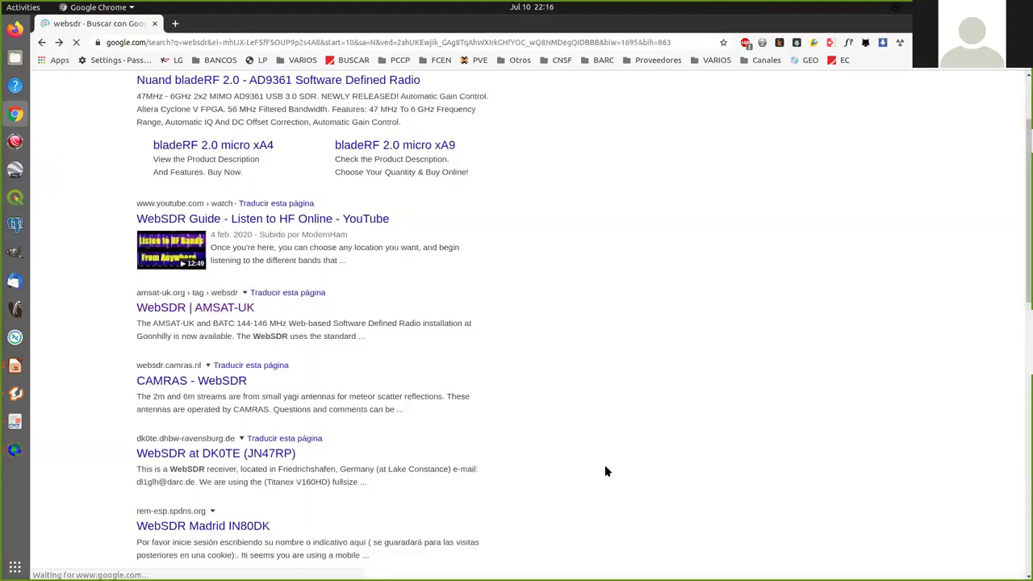
scroll(490, 335, down, 3)
click(240, 386)
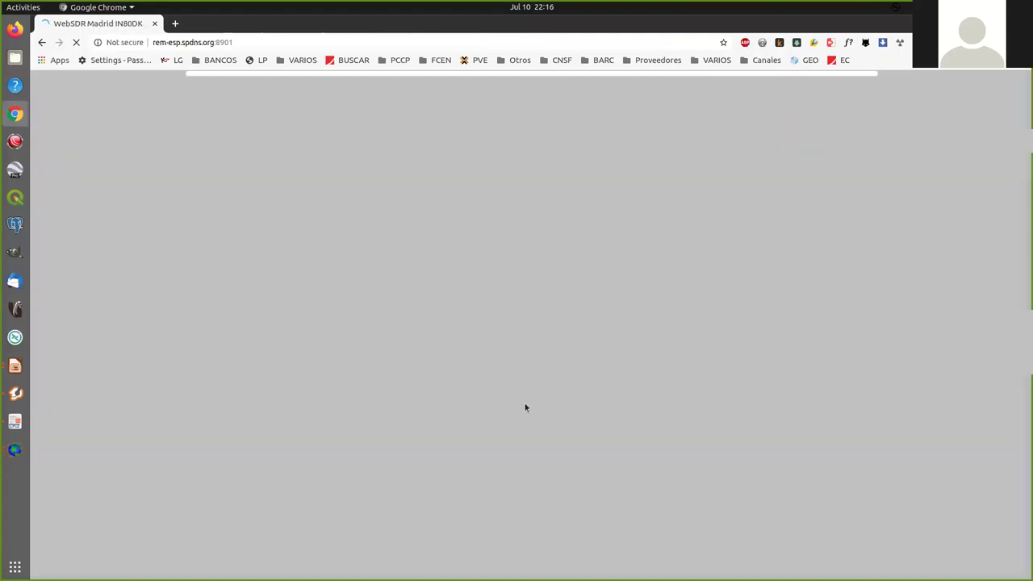
scroll(223, 401, down, 5)
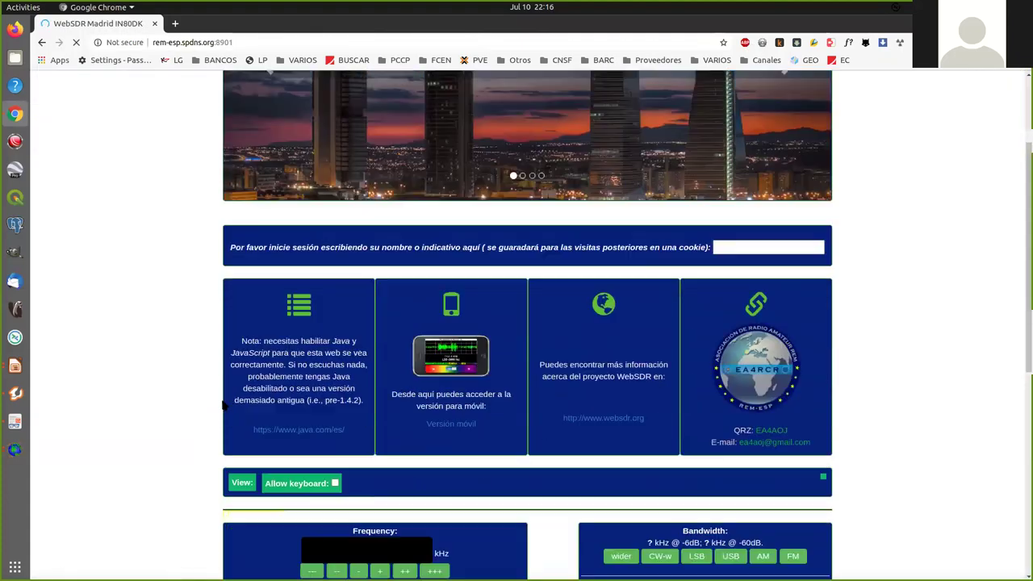
scroll(224, 406, down, 2)
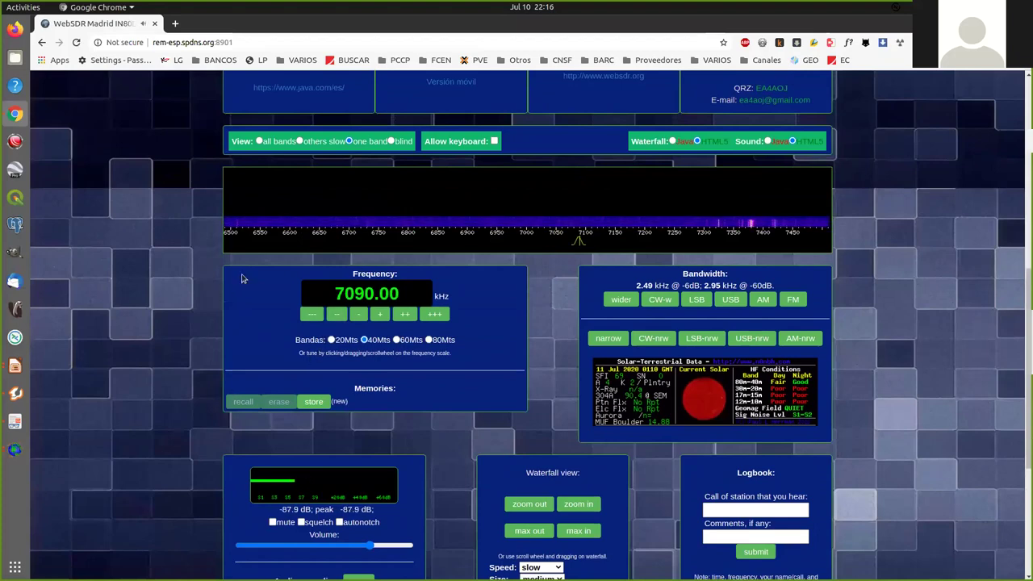
Tune the Madrid WebSDR to 7074 kHz and zoom the waterfall in until the FT8 label shows
click(359, 294)
key(shift+Right)
key(shift+Right)
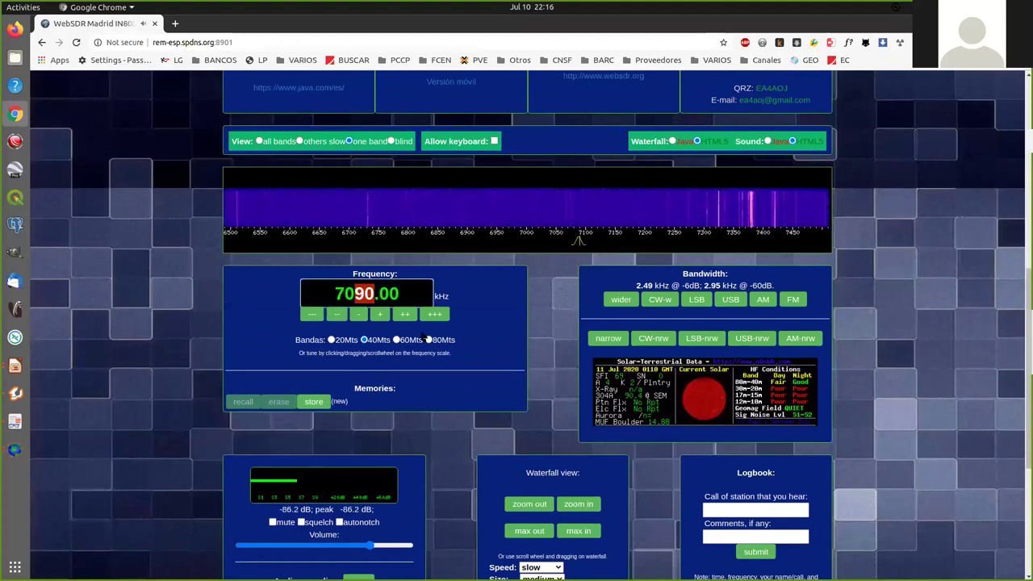
text(74)
key(Delete)
key(Delete)
key(Delete)
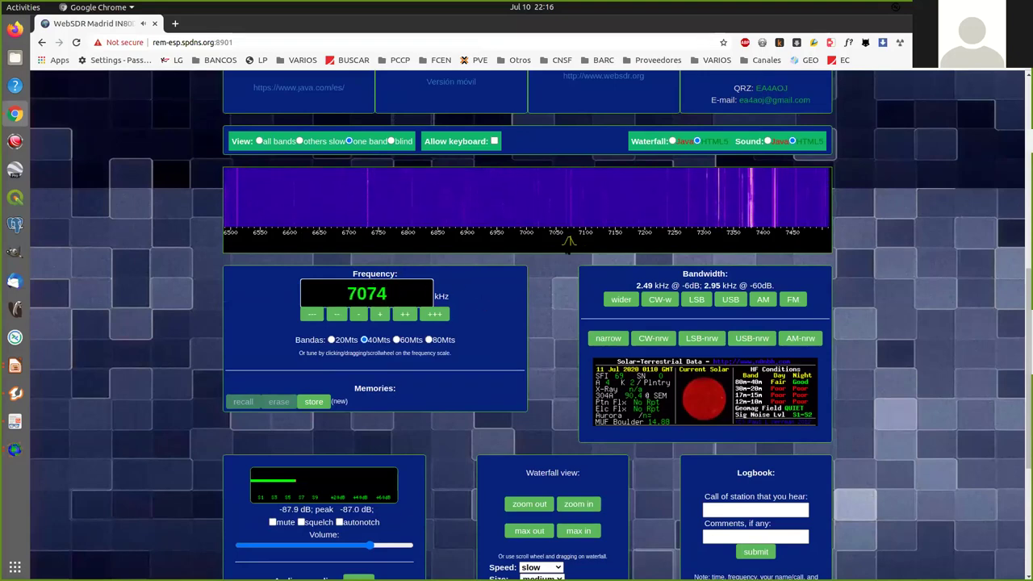
key(Return)
scroll(577, 216, up, 1)
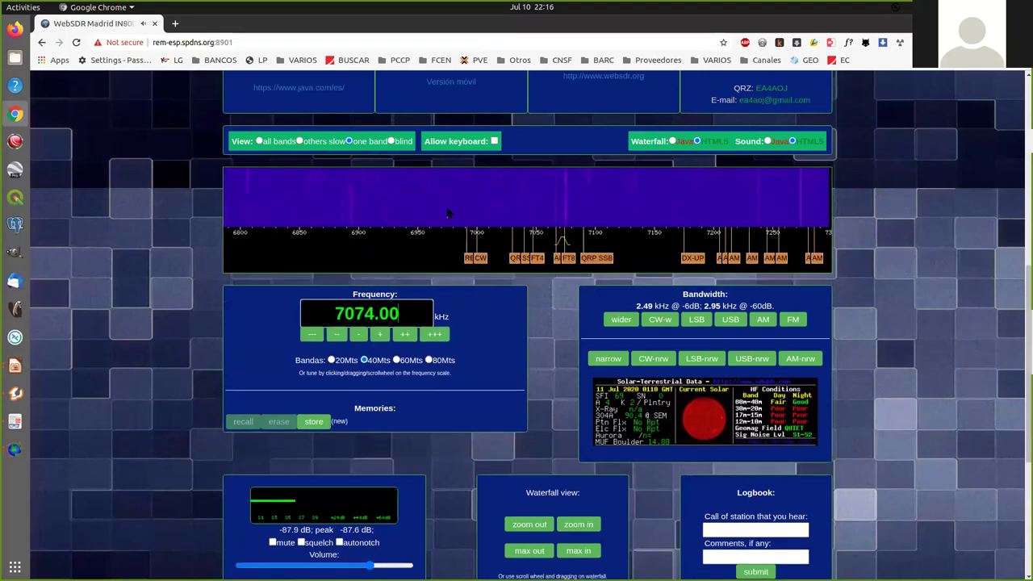
Retune the Madrid WebSDR to 7075.00 kHz and select USB mode
key(BackSpace)
key(BackSpace)
key(BackSpace)
key(Return)
key(Up)
key(Up)
key(Down)
key(Up)
click(731, 320)
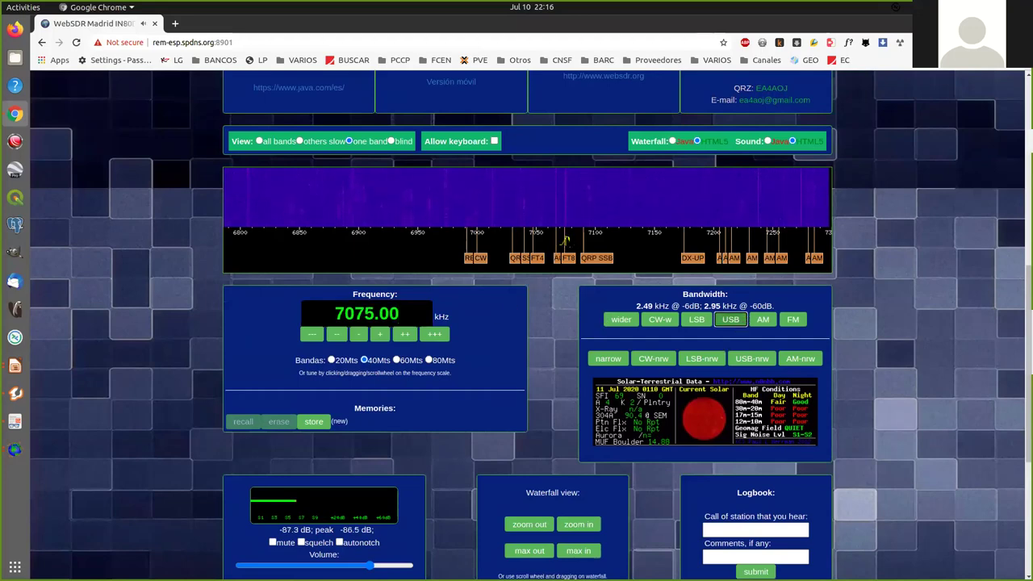
Switch to WSJT-X, reposition its window and maximize it to watch the band activity
key(alt+Tab)
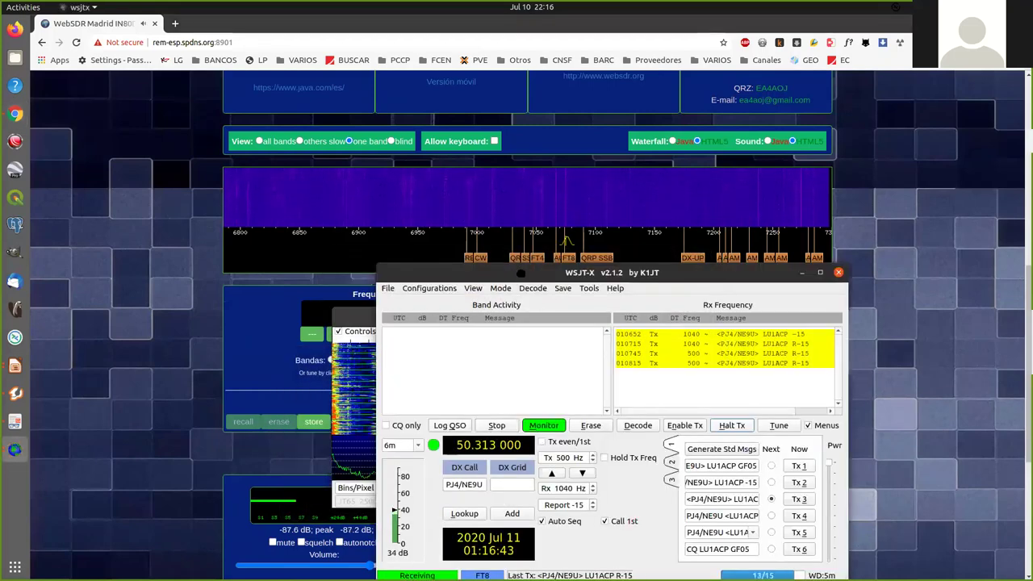
drag(521, 271, 476, 193)
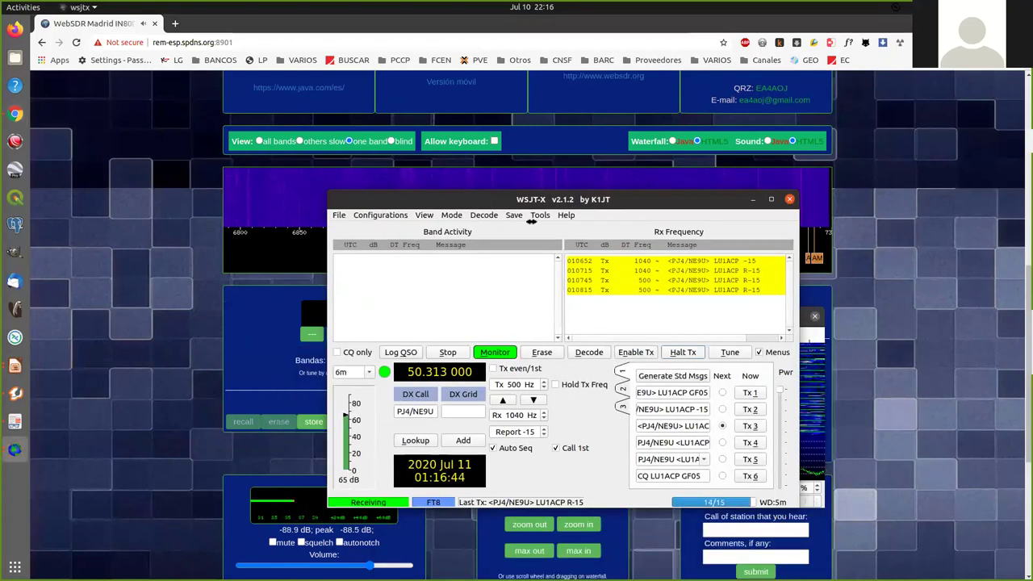
key(super+Up)
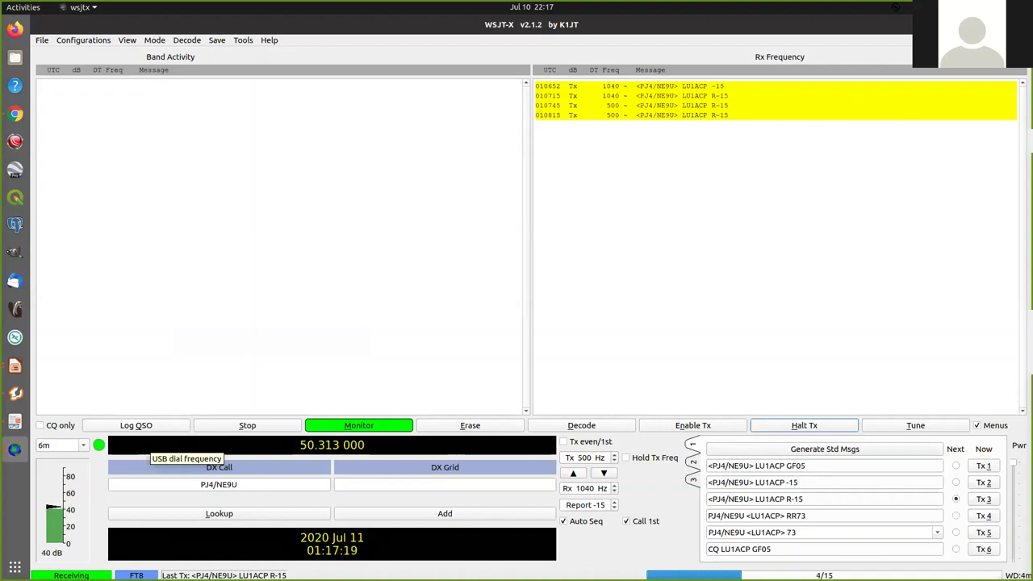
Raise the computer's audio volume for WSJT-X decoding, and lower it again by two increments
key(XF86AudioRaiseVolume)
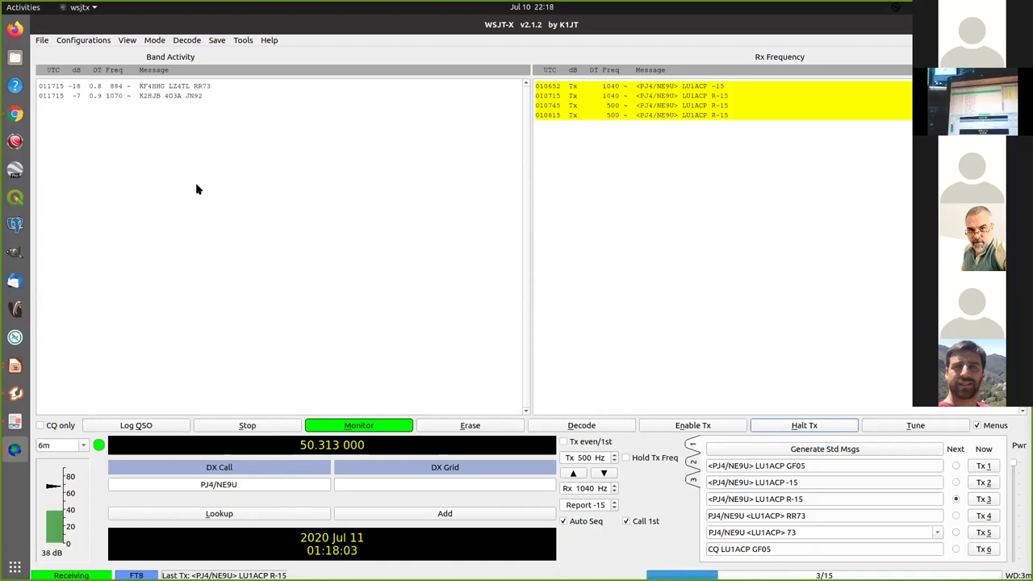
key(XF86AudioLowerVolume)
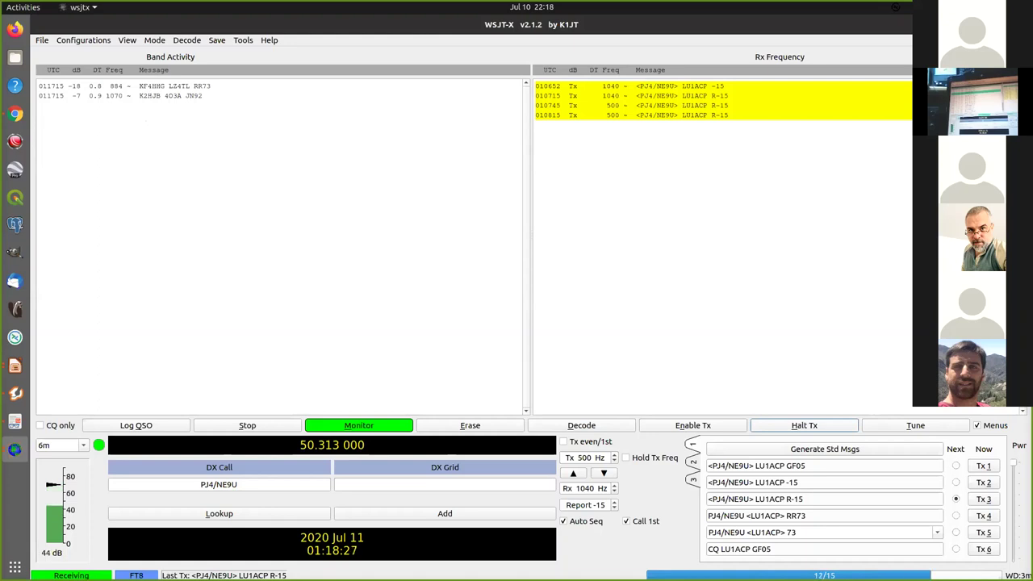
key(XF86AudioLowerVolume)
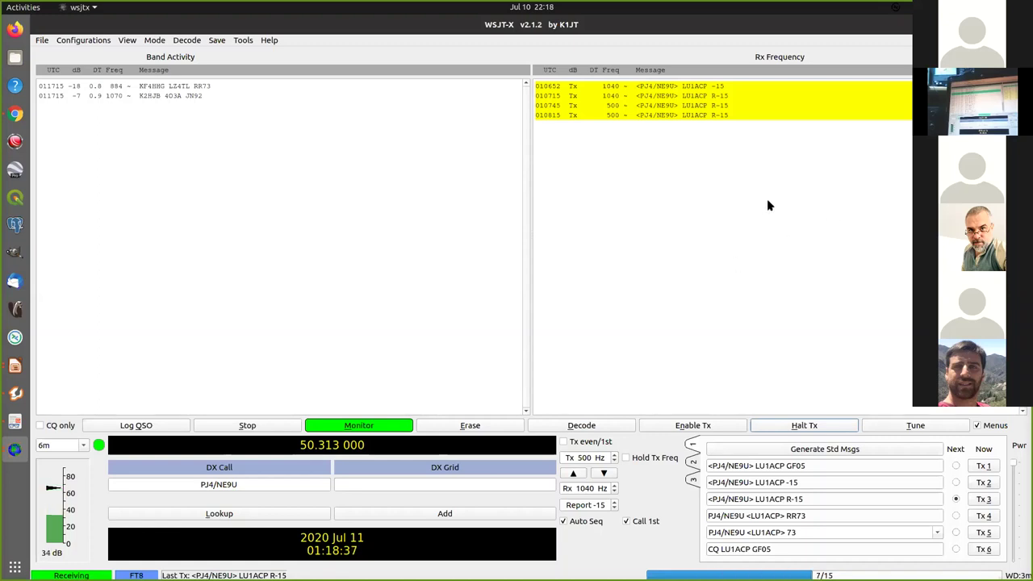
Lower the computer's audio volume by one increment and compare the Madrid WebSDR tuning with the band setting in WSJT-X
key(XF86AudioLowerVolume)
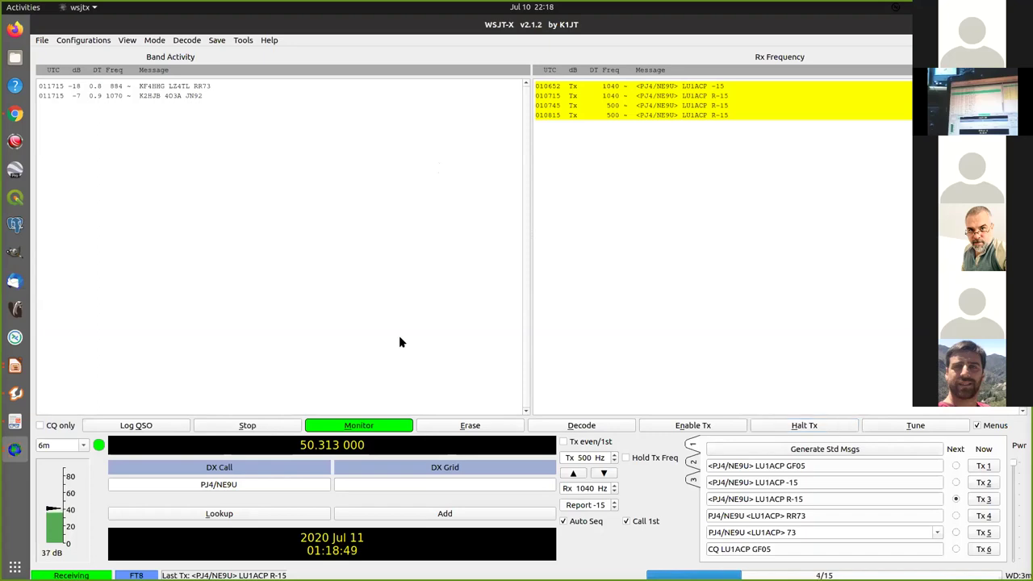
key(alt+Tab)
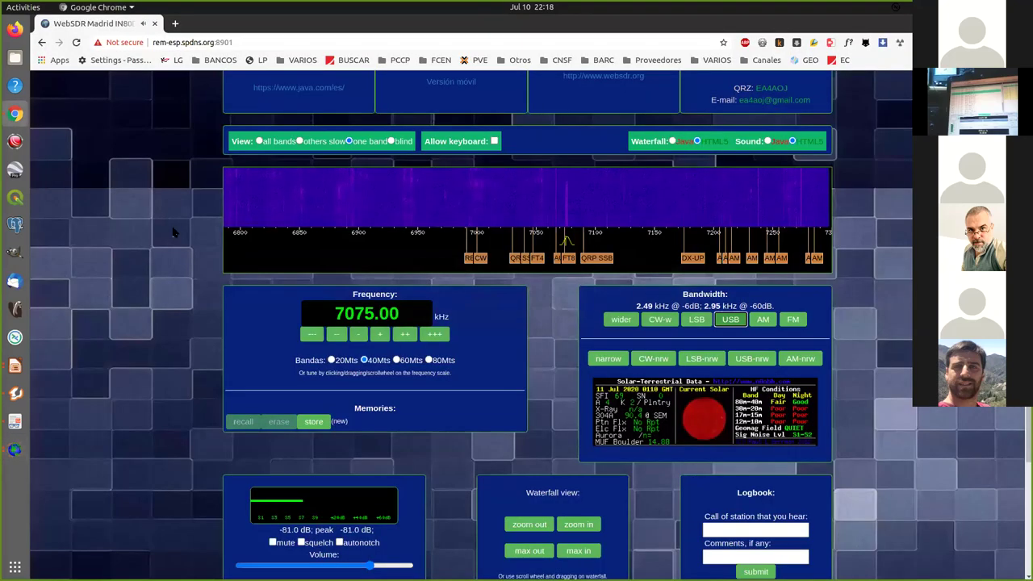
key(alt+Tab)
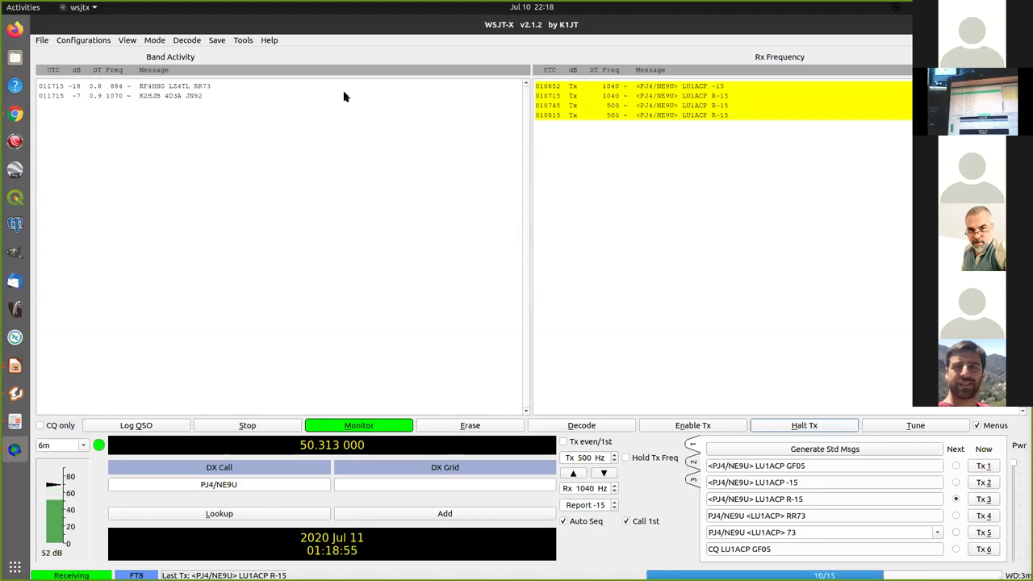
key(alt+Tab)
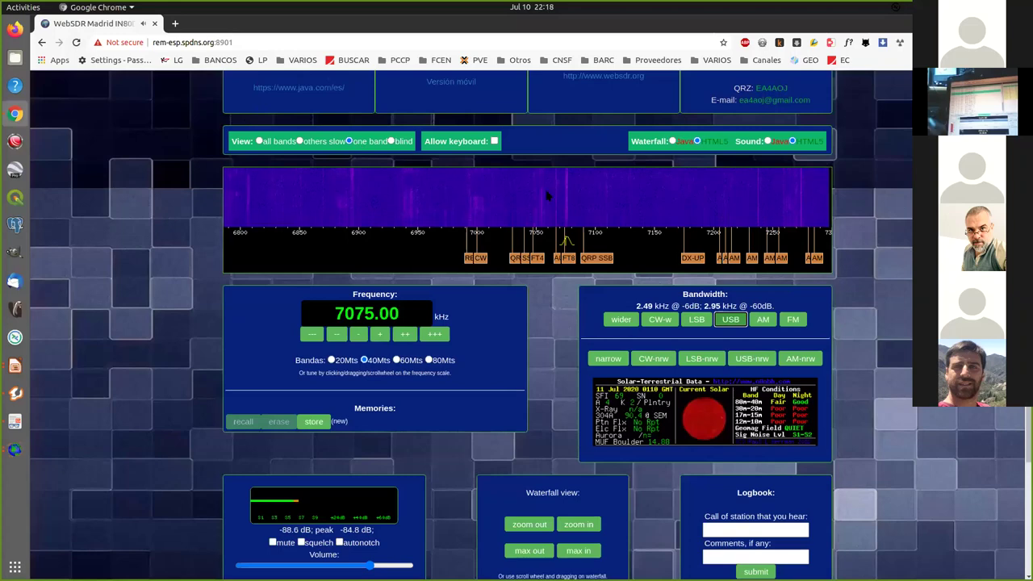
key(alt+Tab)
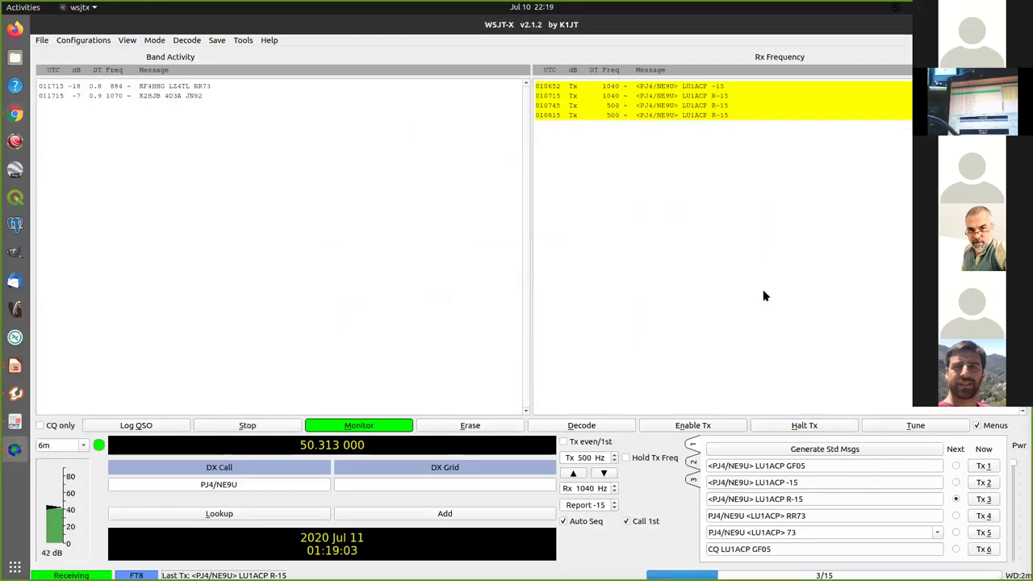
key(alt+Tab)
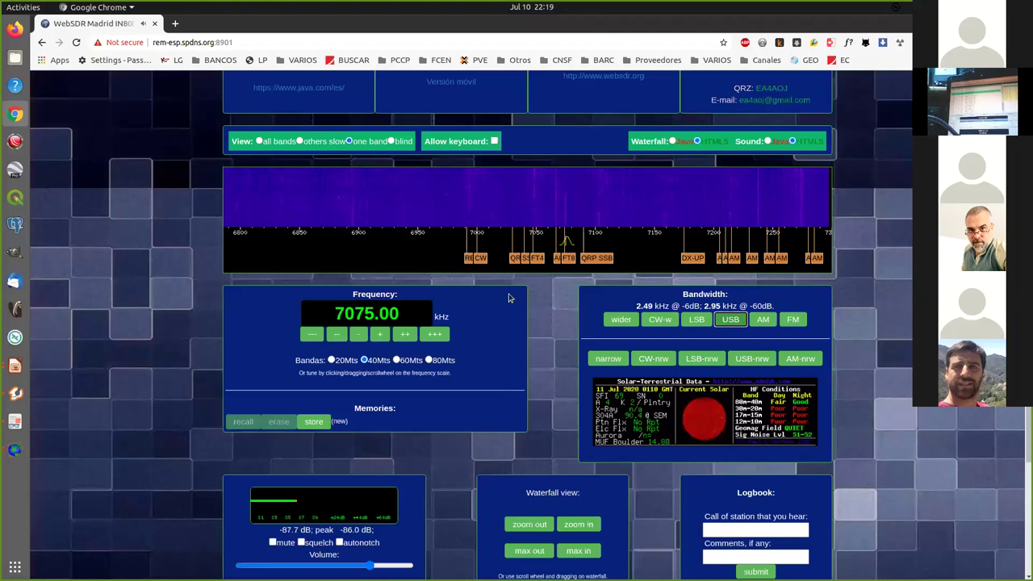
key(alt+Tab)
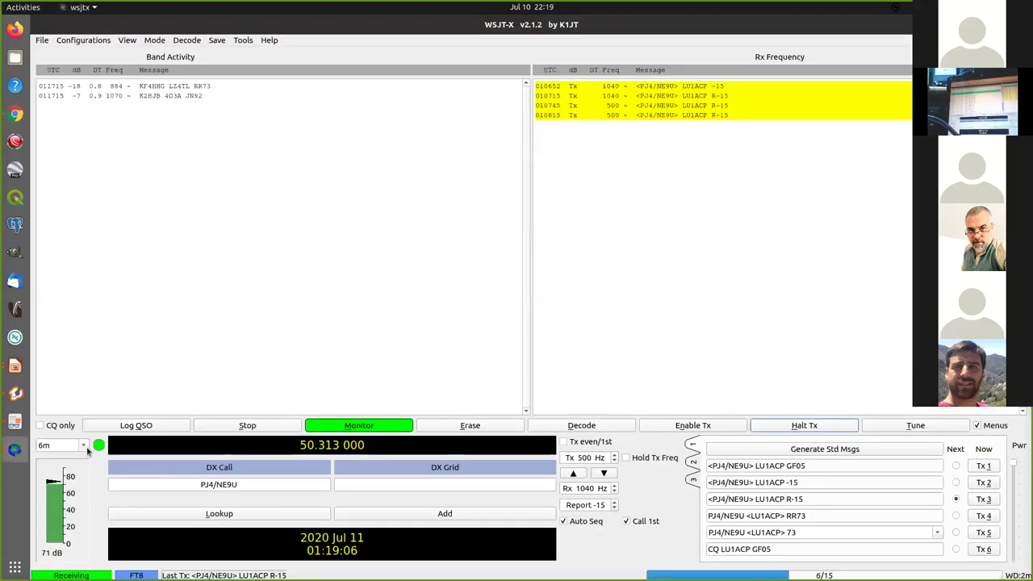
Set the WSJT-X operating band to 40m, at 7.074 MHz
click(83, 445)
click(91, 482)
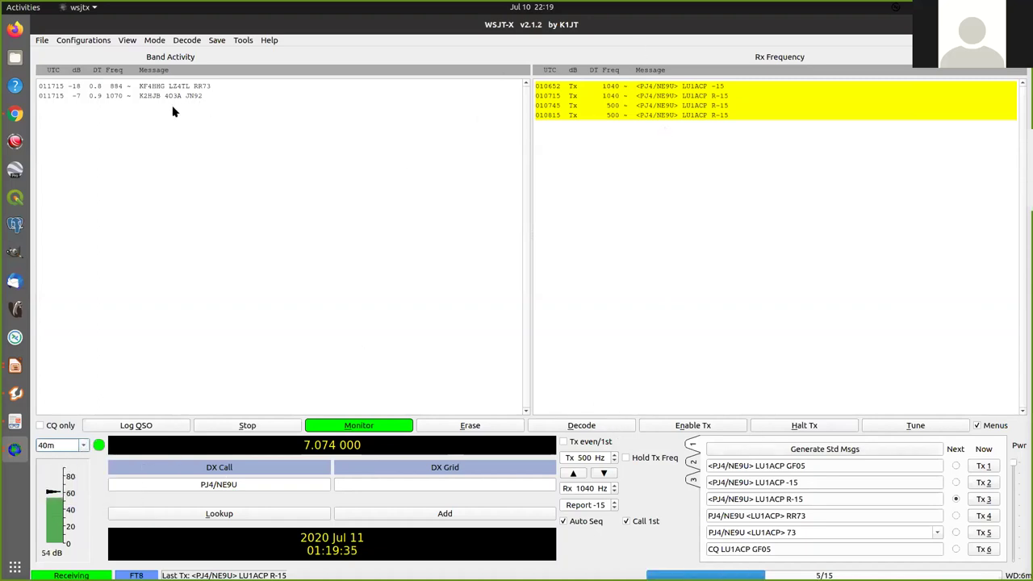
click(83, 444)
click(165, 470)
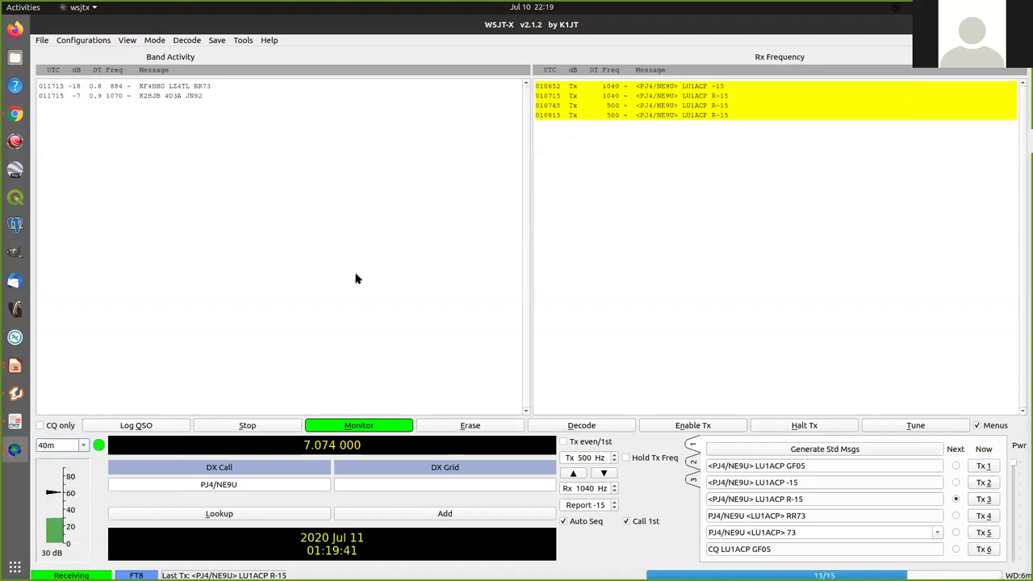
Retune the Madrid WebSDR to 7074.00 kHz and return to WSJT-X
key(alt+Tab)
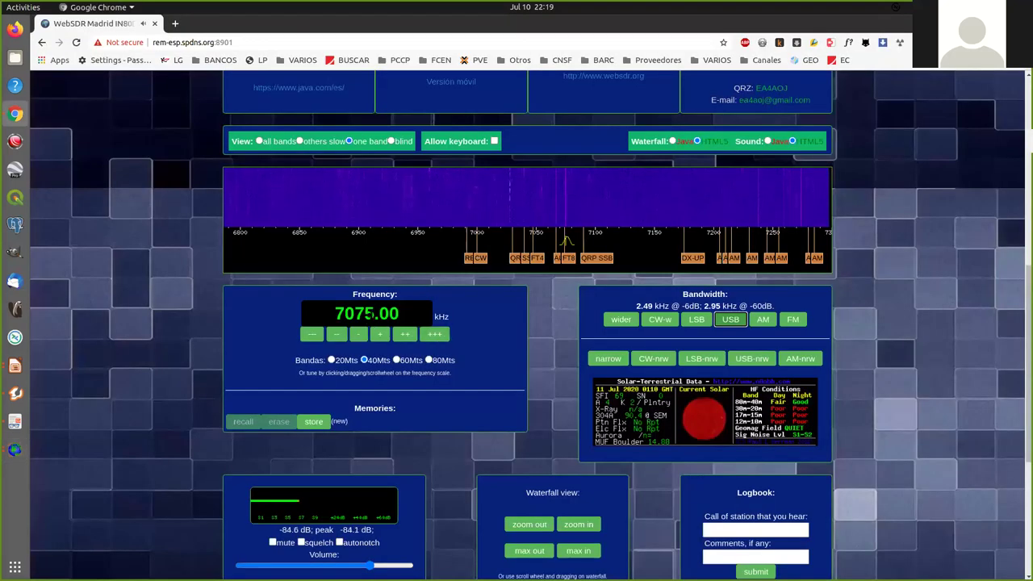
key(shift+Right)
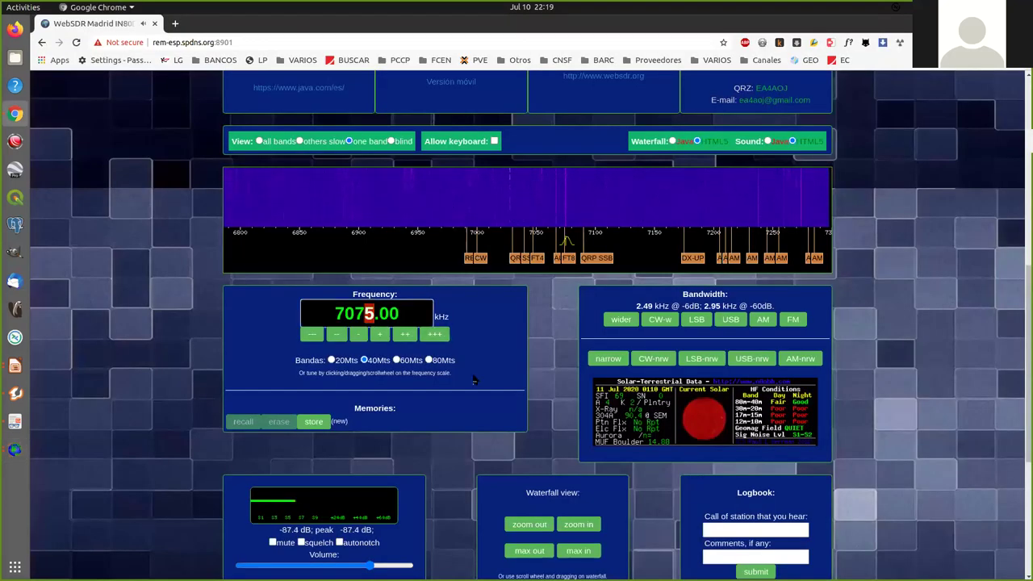
text(4)
key(Return)
key(alt+Tab)
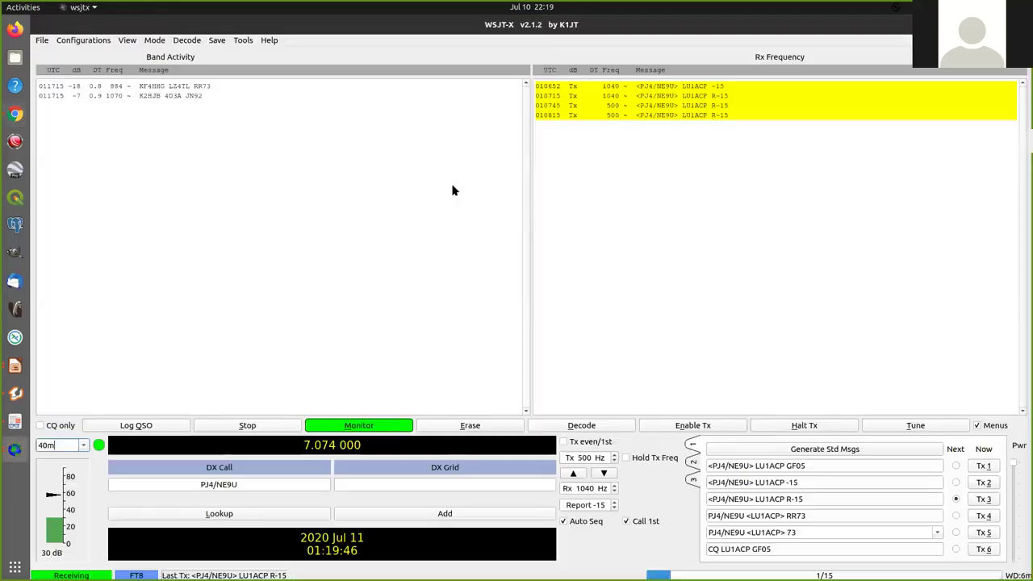
Show the WSJT-X Wide Graph waterfall, widen it to cover 0 to about 2500 Hz, and place it over the message lists
click(128, 40)
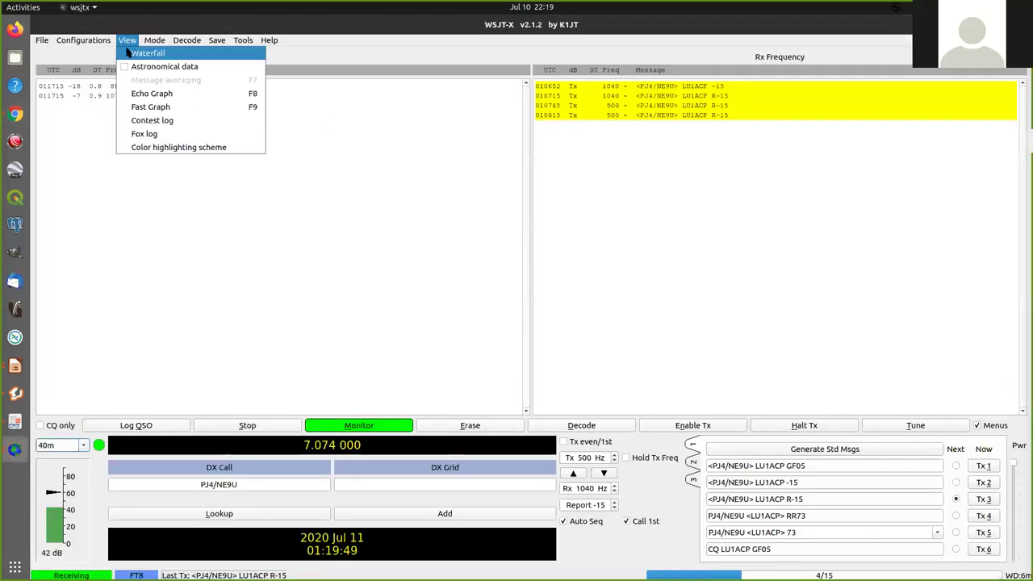
click(147, 52)
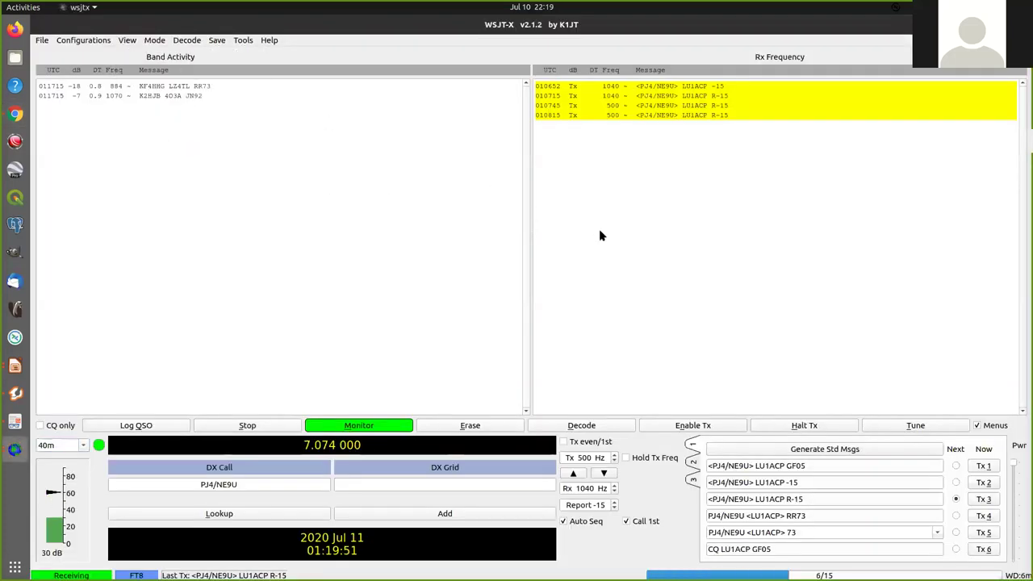
key(alt+Tab)
key(alt+Tab)
key(alt+Tab)
key(alt+Tab)
key(alt+Tab)
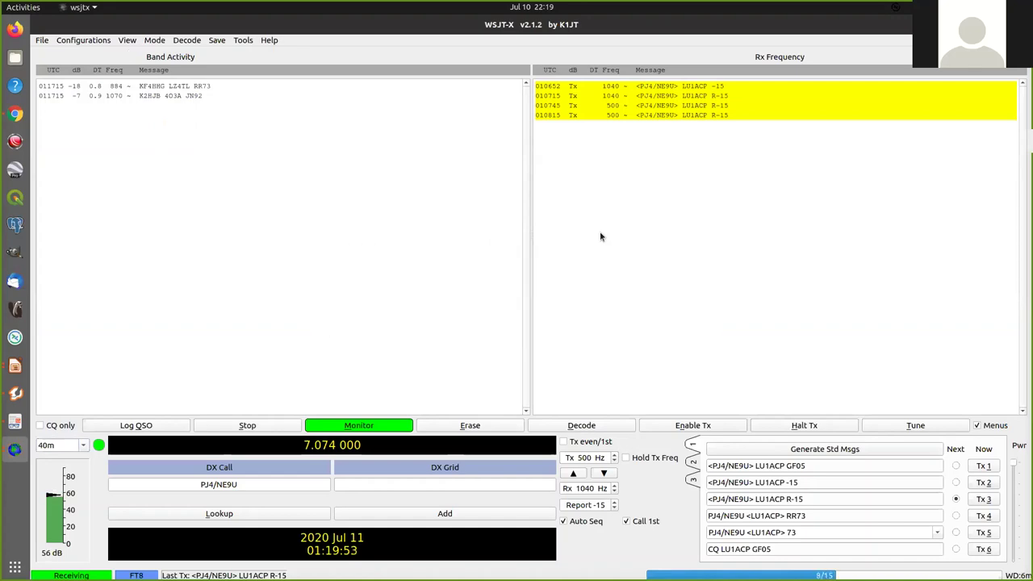
drag(606, 319, 359, 292)
drag(579, 347, 1031, 347)
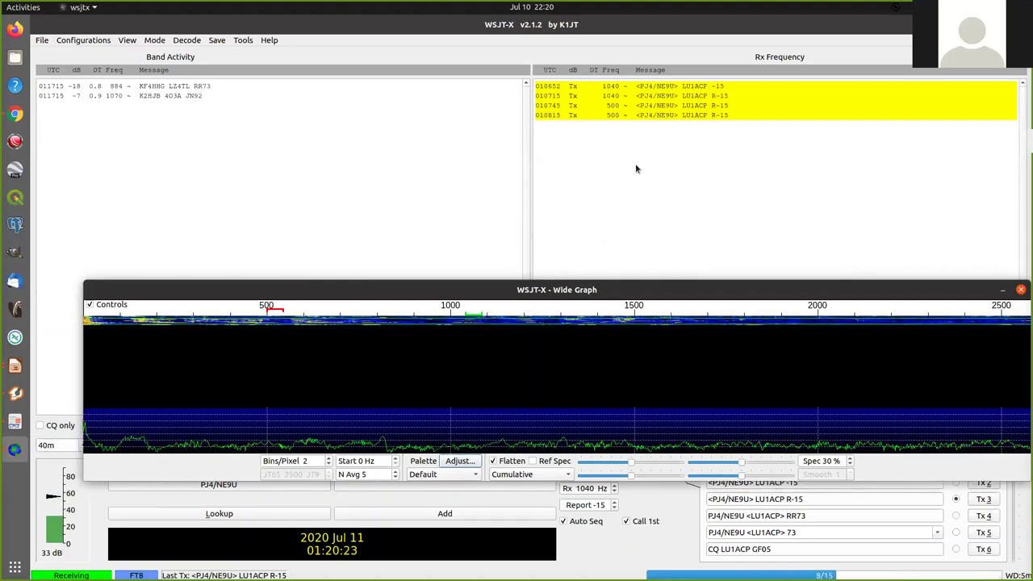
drag(586, 292, 558, 173)
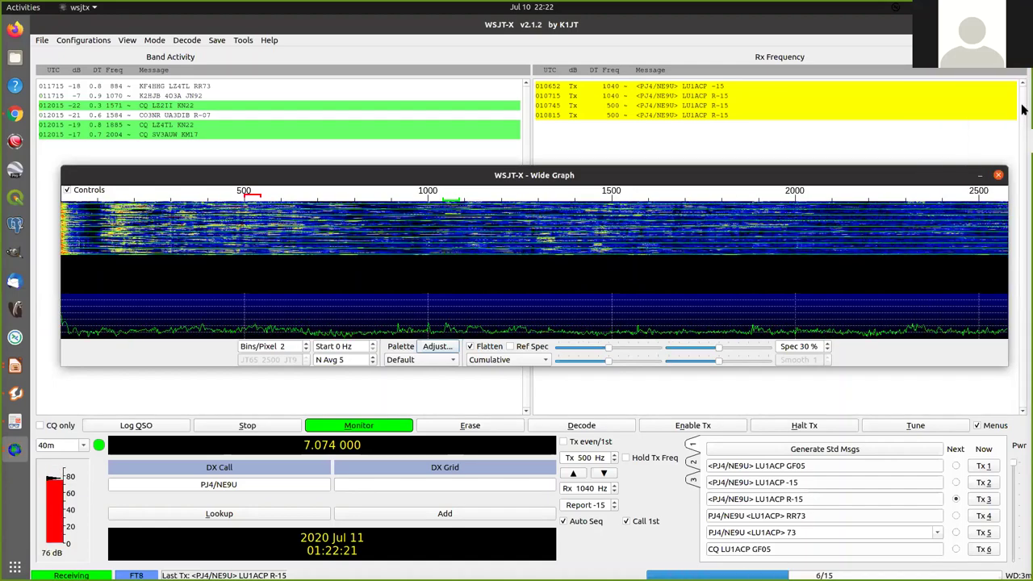
Lower the computer's audio volume by two increments and move the Wide Graph down to uncover more decoded messages
key(XF86AudioLowerVolume)
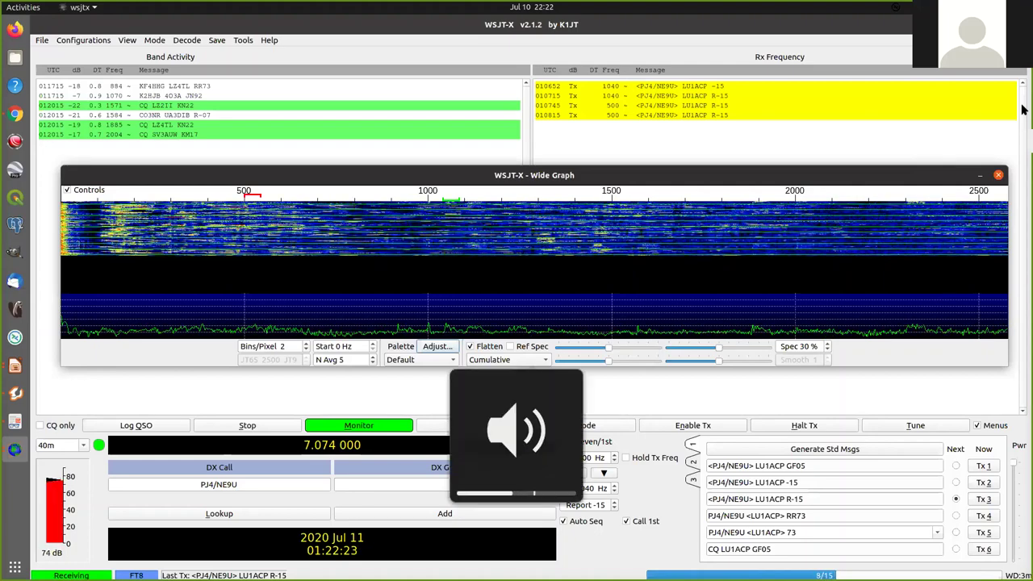
key(XF86AudioLowerVolume)
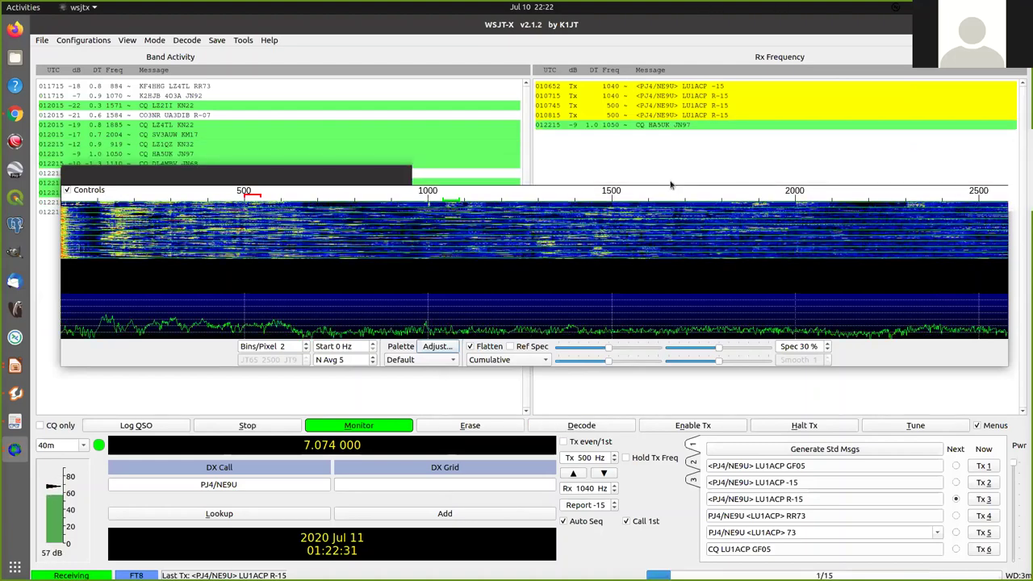
drag(280, 189, 269, 269)
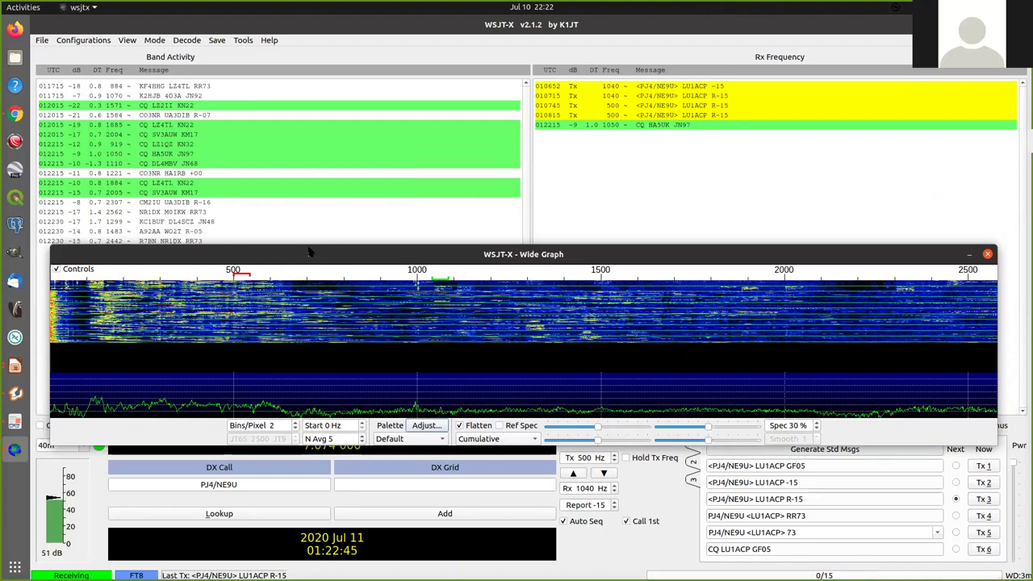
drag(309, 253, 306, 278)
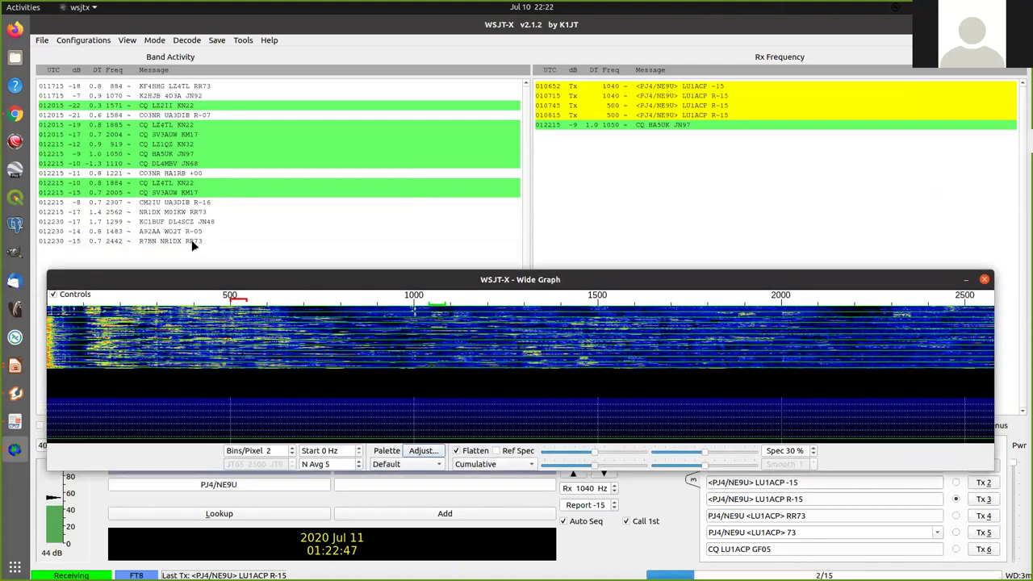
drag(194, 246, 172, 236)
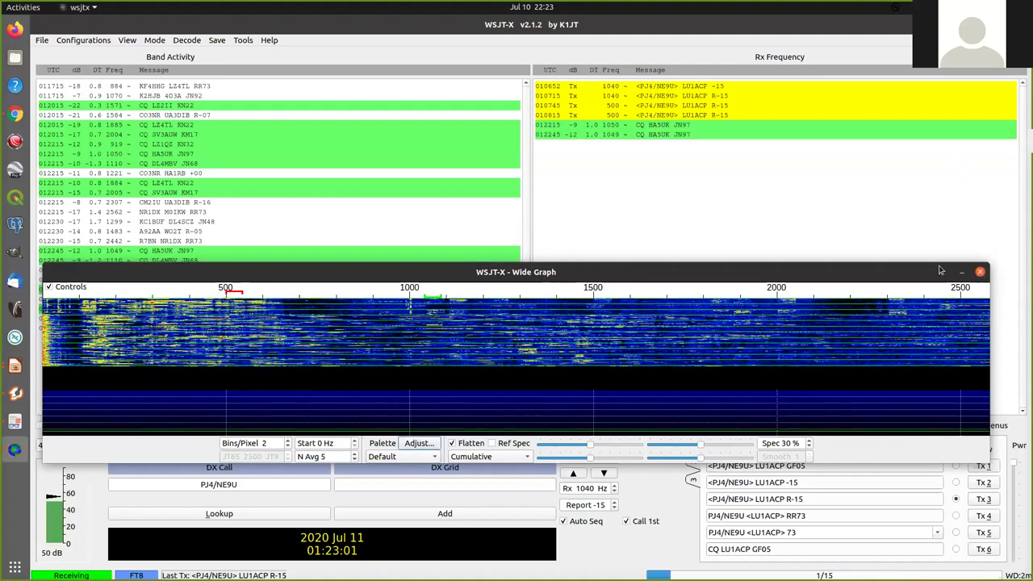
drag(593, 275, 619, 242)
Choose Headset as the computer's connected audio device
key(alt+Tab)
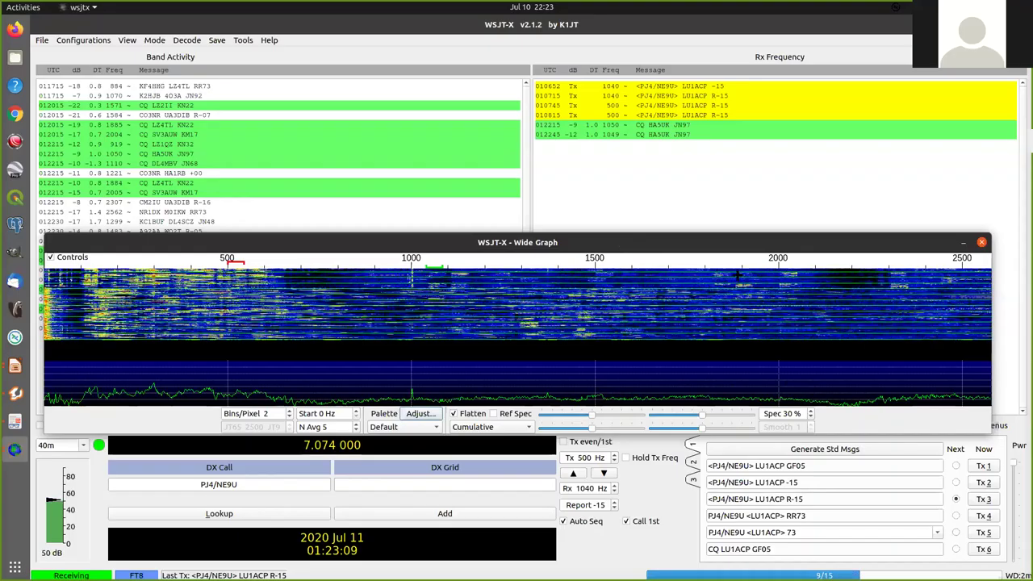
key(super)
key(super)
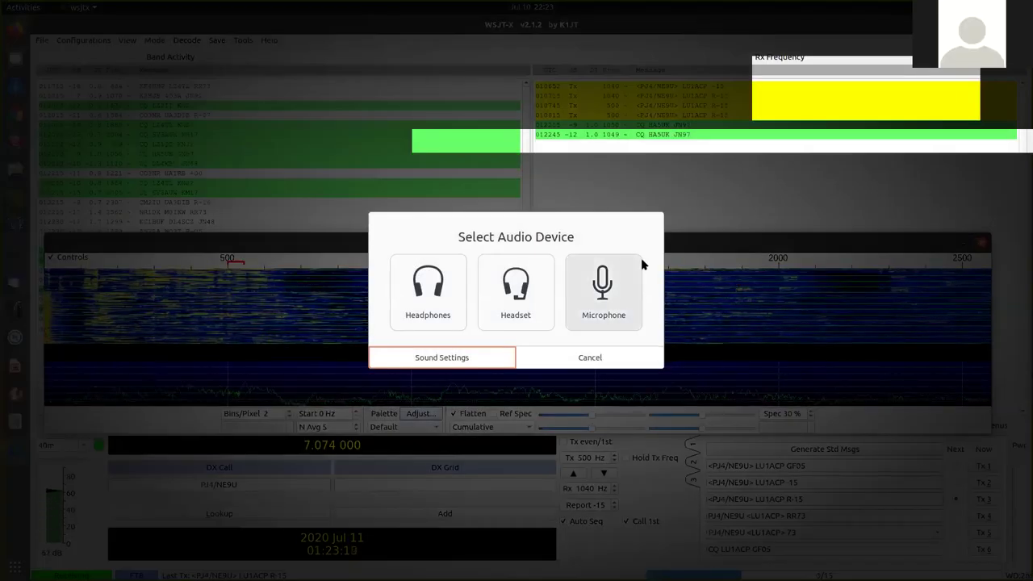
click(510, 334)
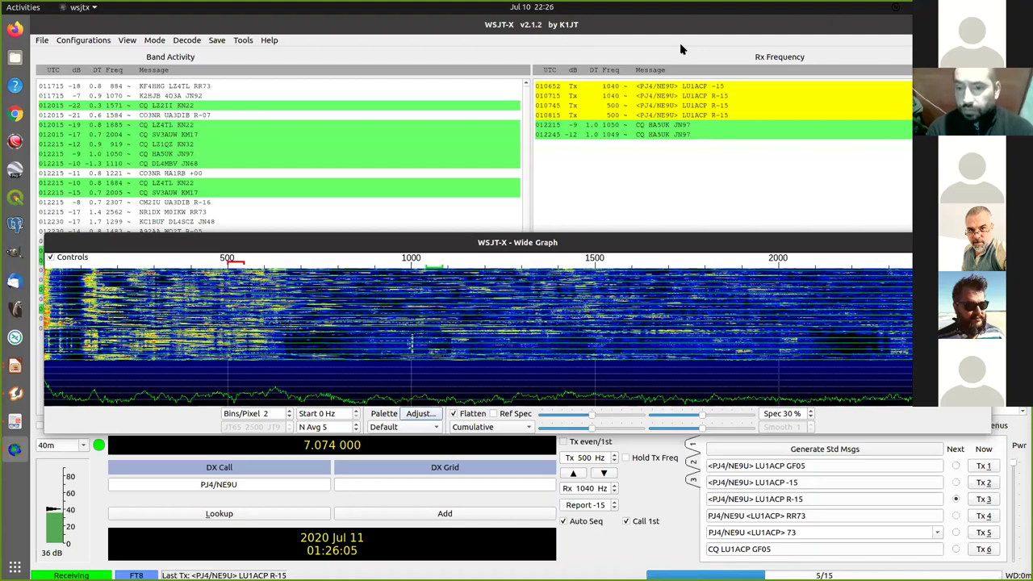
Switch to Google Chrome and open the aprs.fi map
key(alt+Tab)
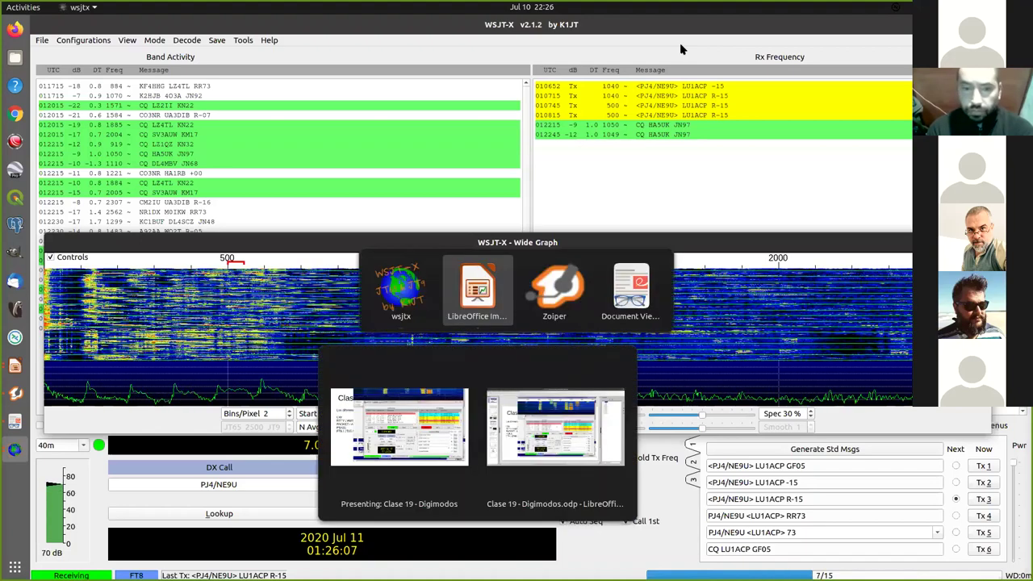
key(Escape)
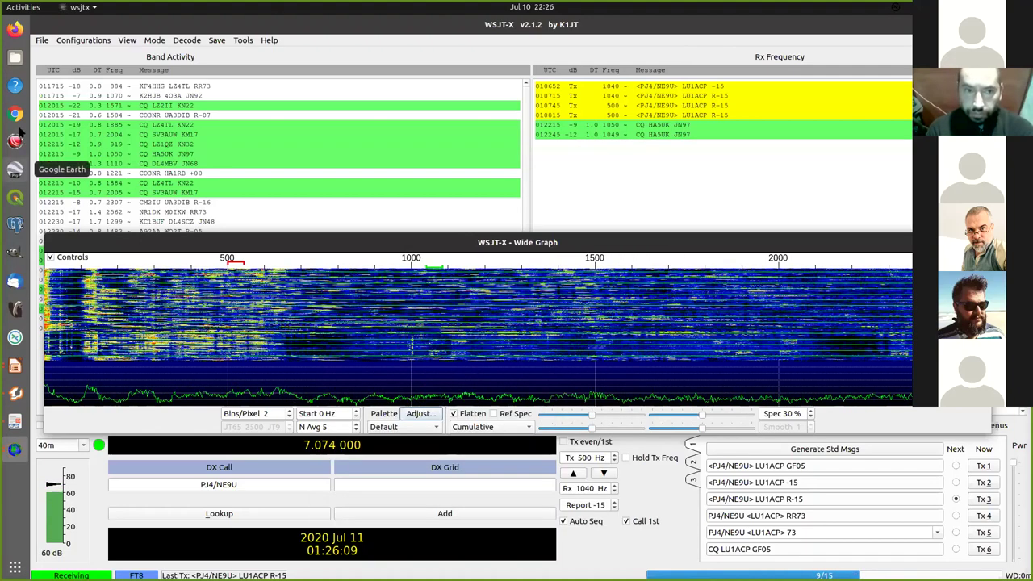
click(16, 116)
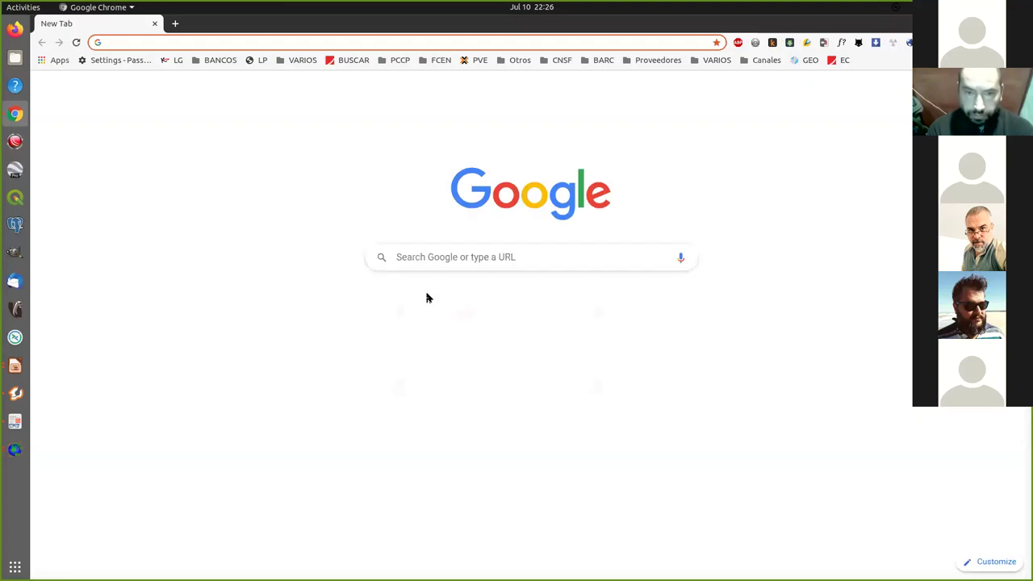
text(aprs.fi)
key(Return)
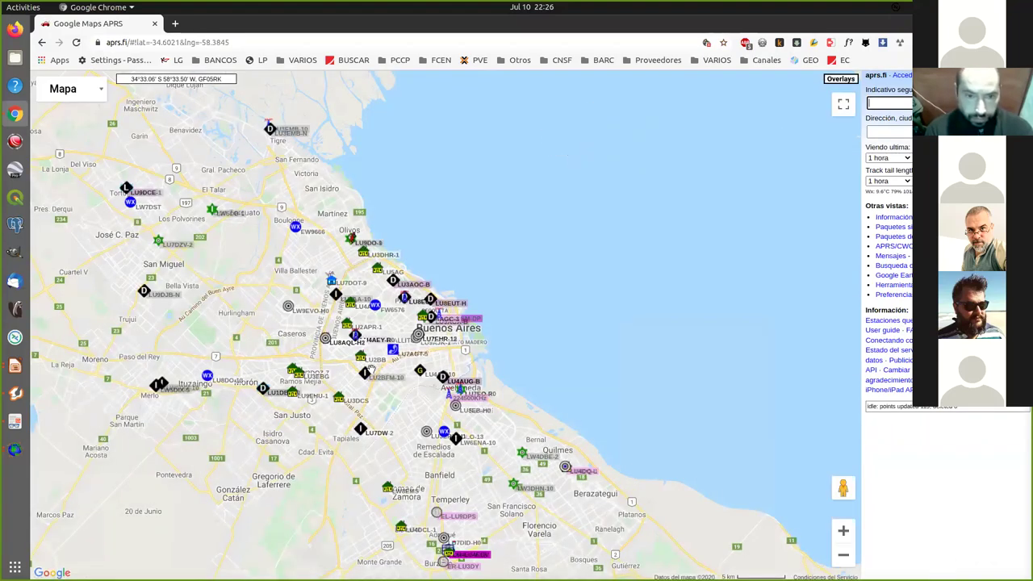
View the details of stations LU4AAO, LU7AA-10 and LU2APR-1 on the Buenos Aires APRS map
scroll(353, 311, up, 3)
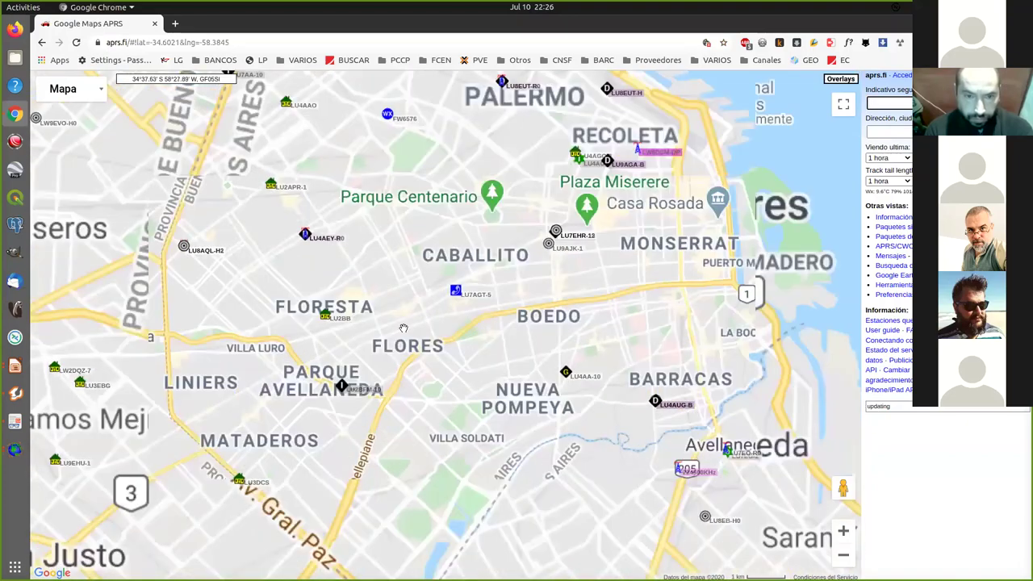
scroll(403, 328, down, 2)
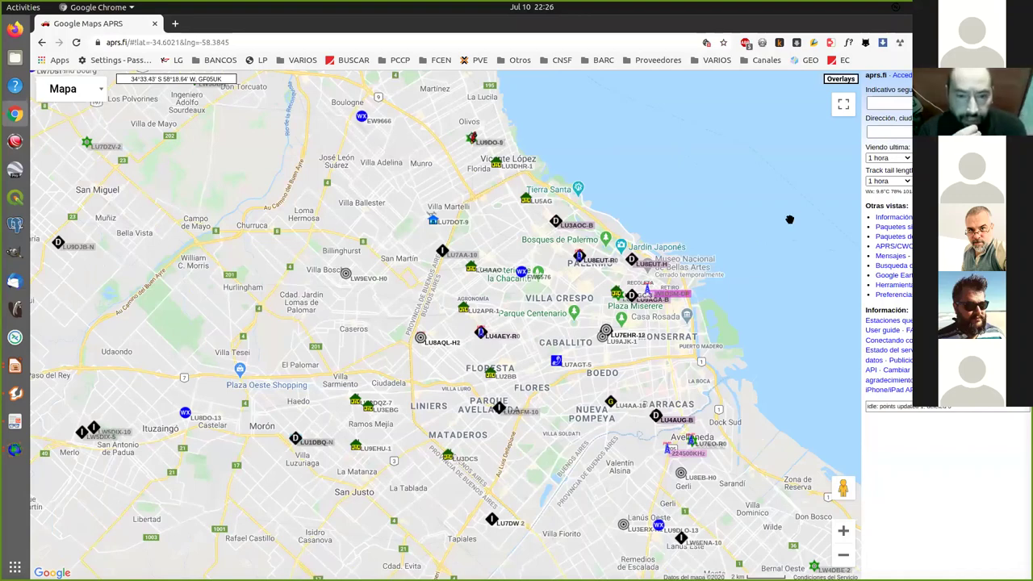
click(472, 270)
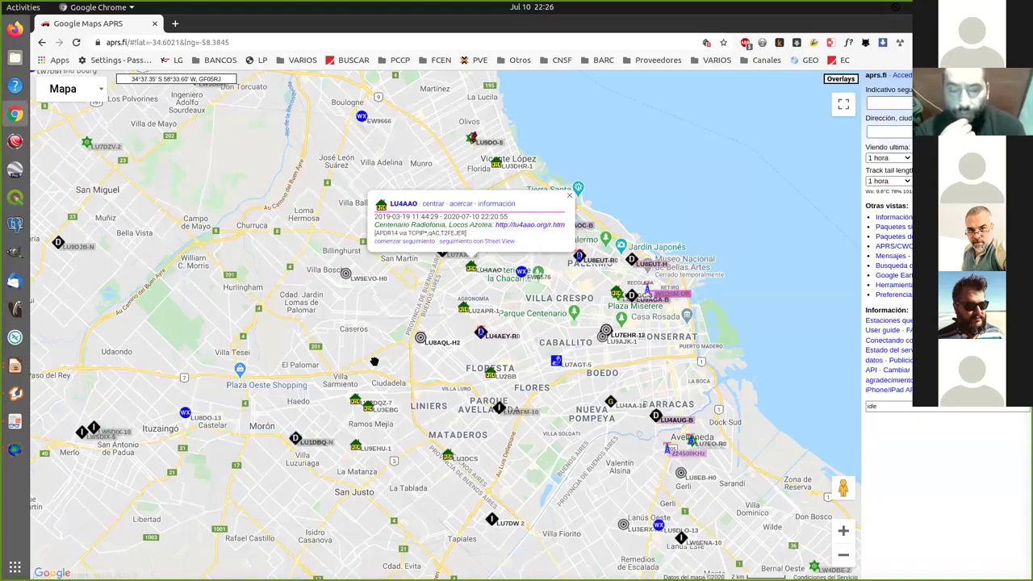
click(388, 291)
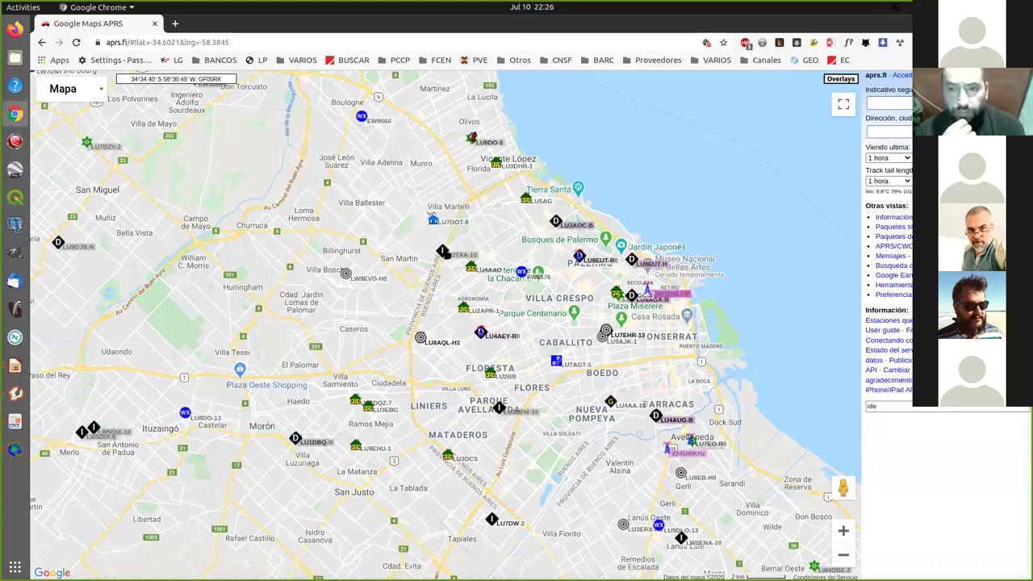
click(443, 253)
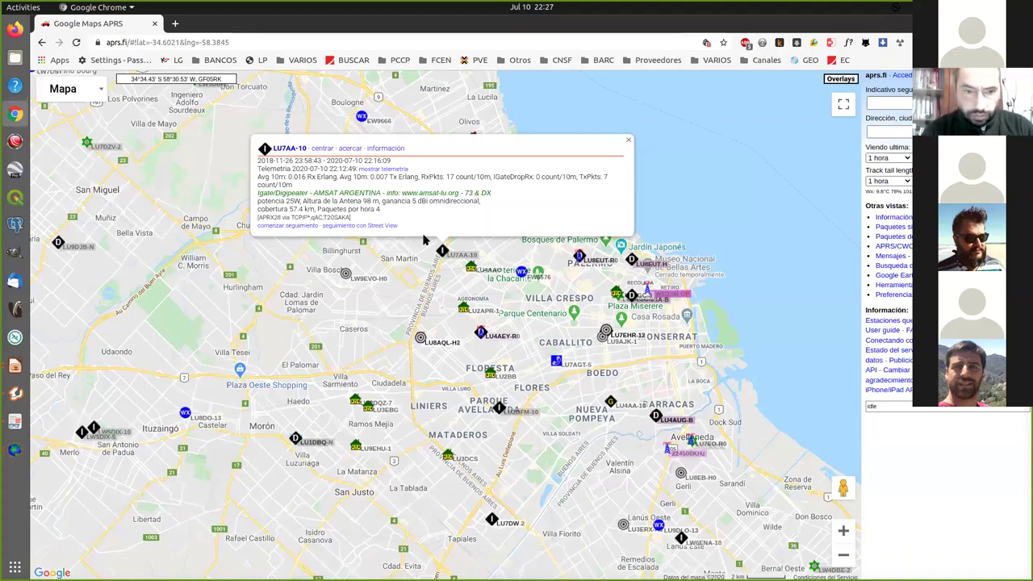
click(462, 312)
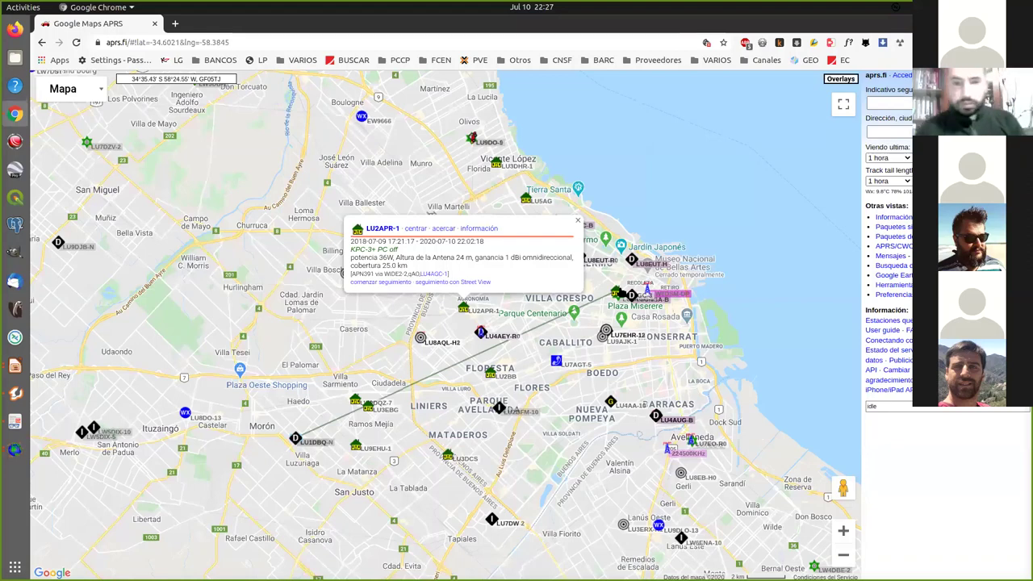
Examine LU2APR-1's information page, including the stations that heard it directly by radio, and return to the Buenos Aires map
click(477, 232)
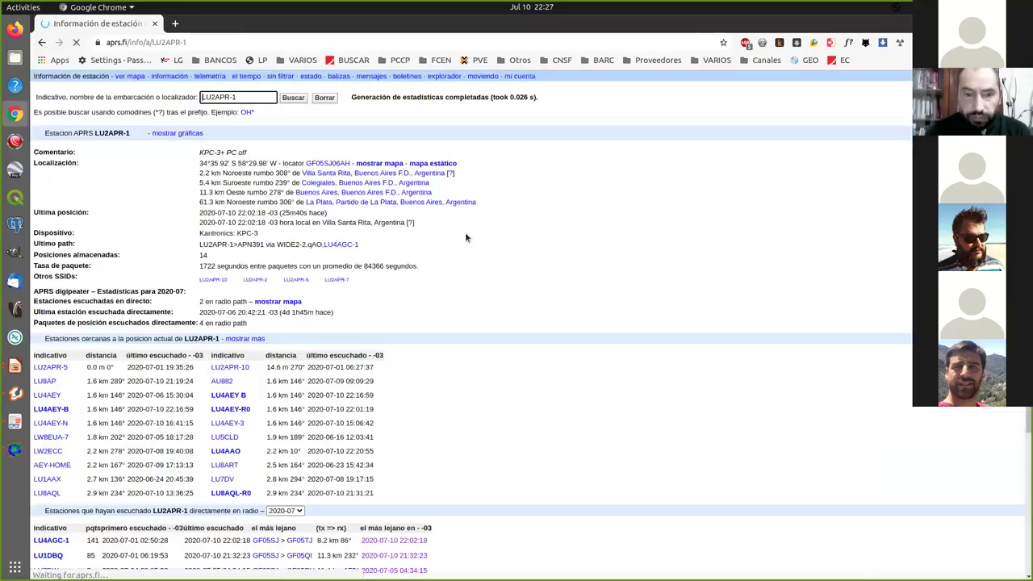
scroll(467, 383, down, 3)
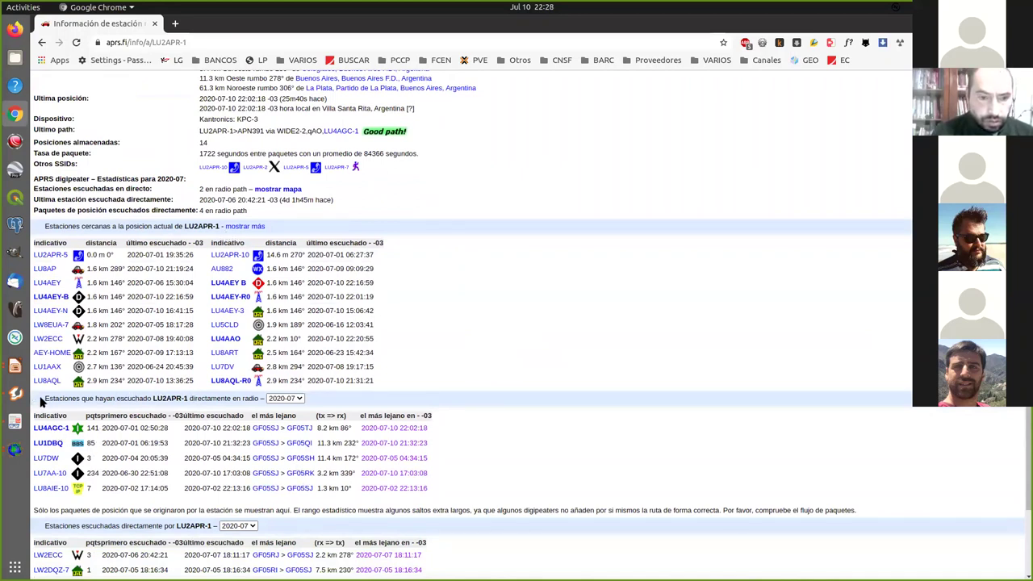
drag(31, 395, 201, 408)
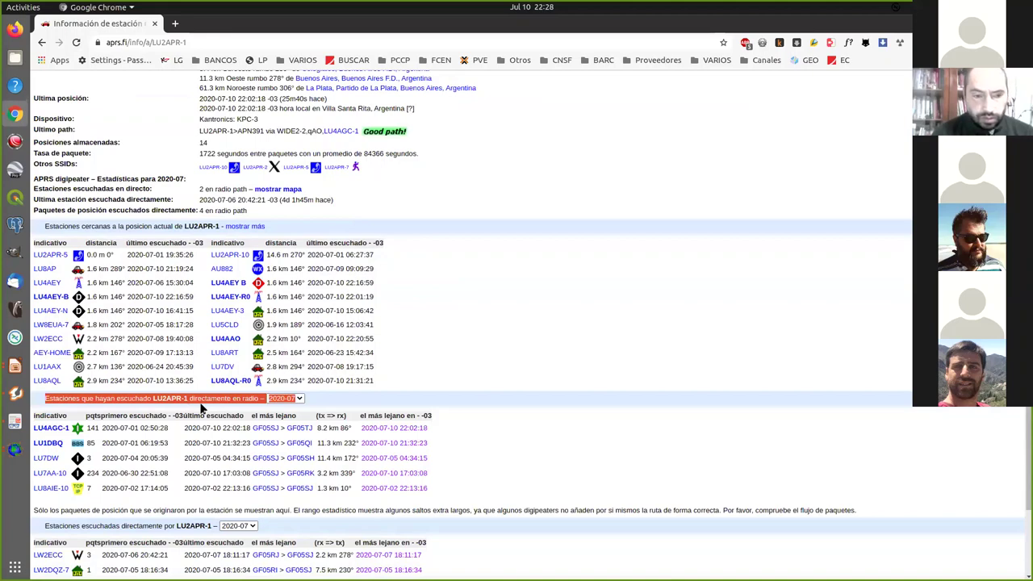
click(202, 409)
scroll(498, 436, down, 3)
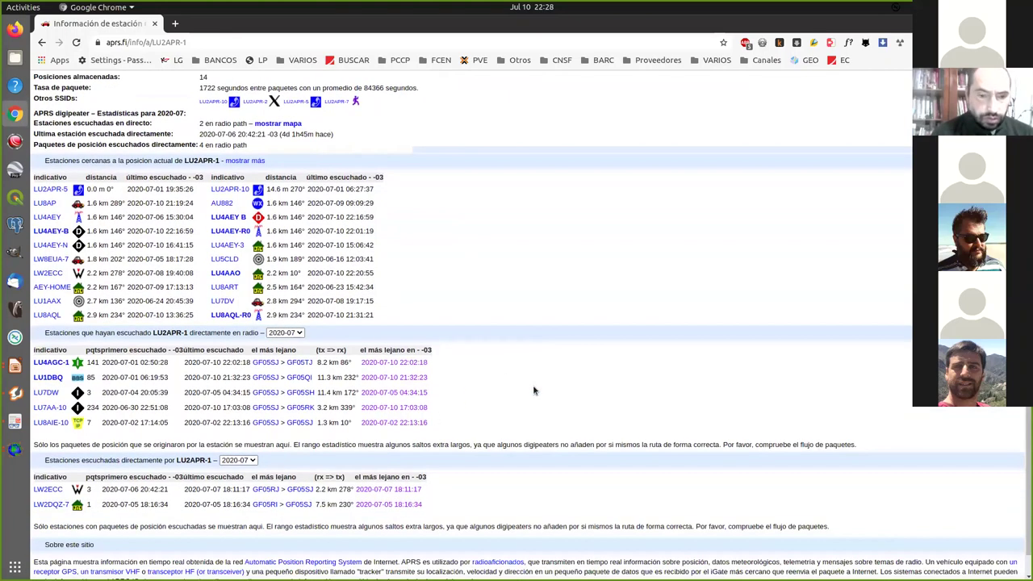
click(41, 43)
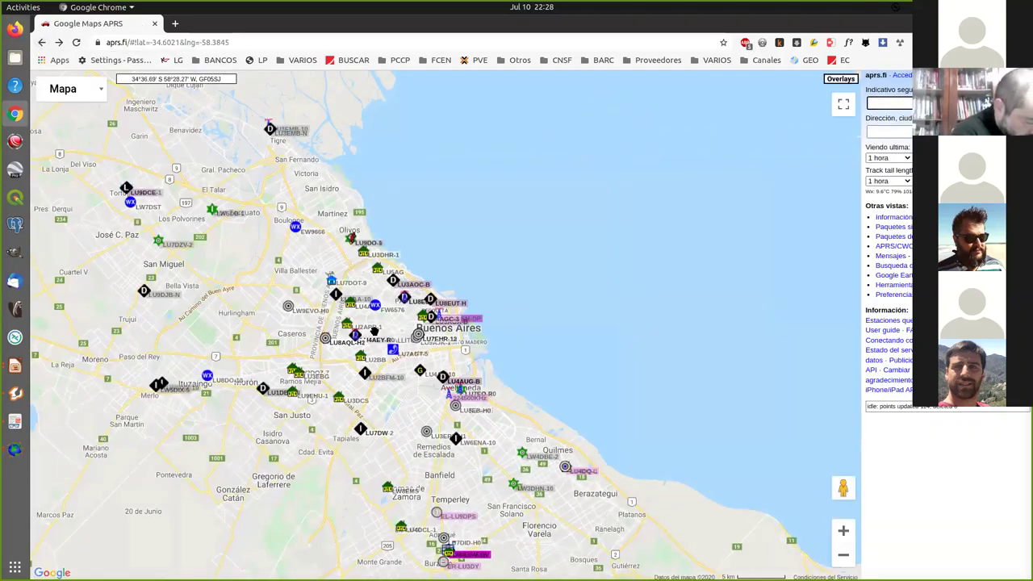
scroll(373, 331, up, 2)
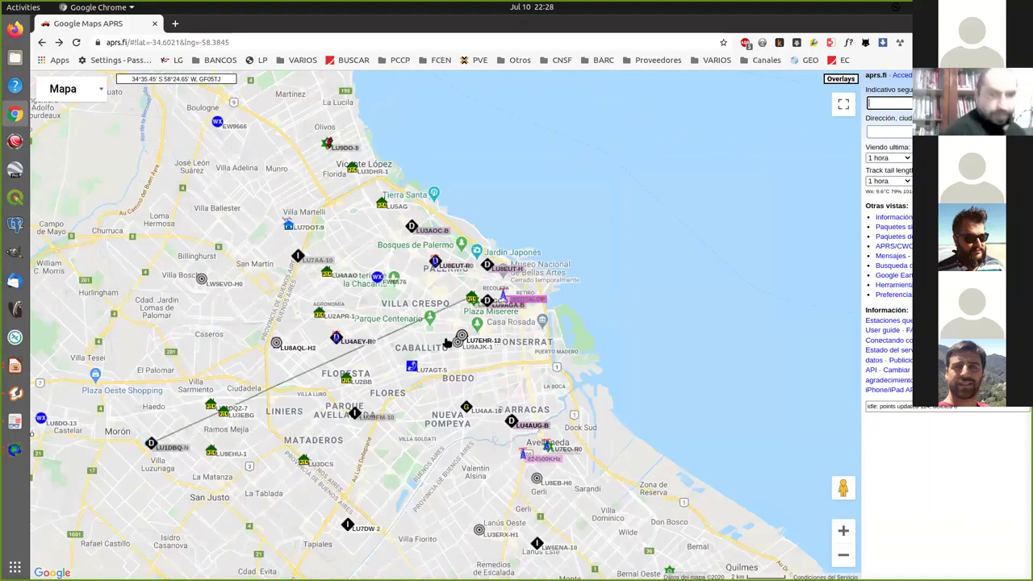
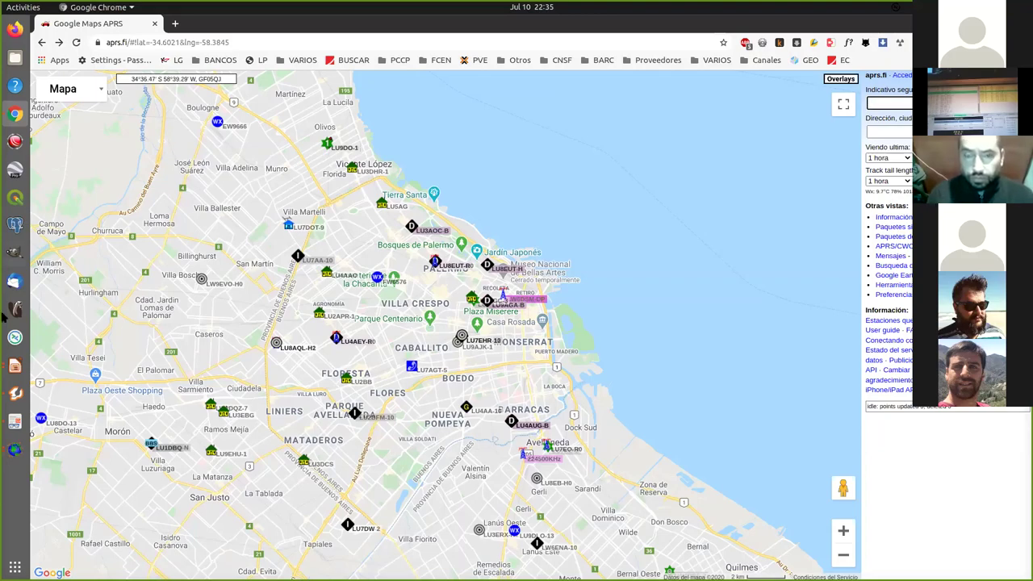
Survey the APRS stations on the map from Buenos Aires across Uruguay and along southern Brazil
scroll(313, 484, down, 2)
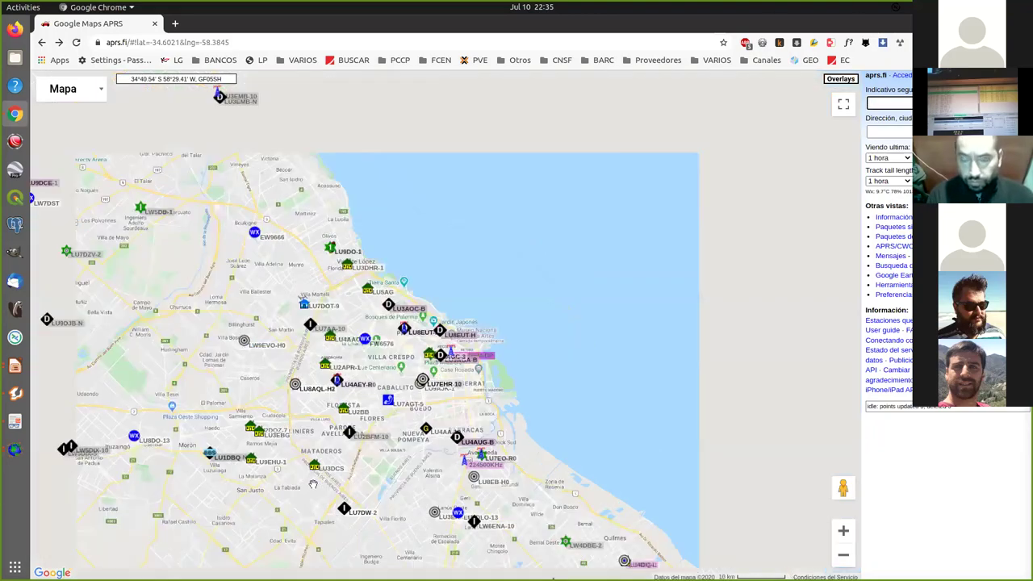
scroll(313, 484, down, 2)
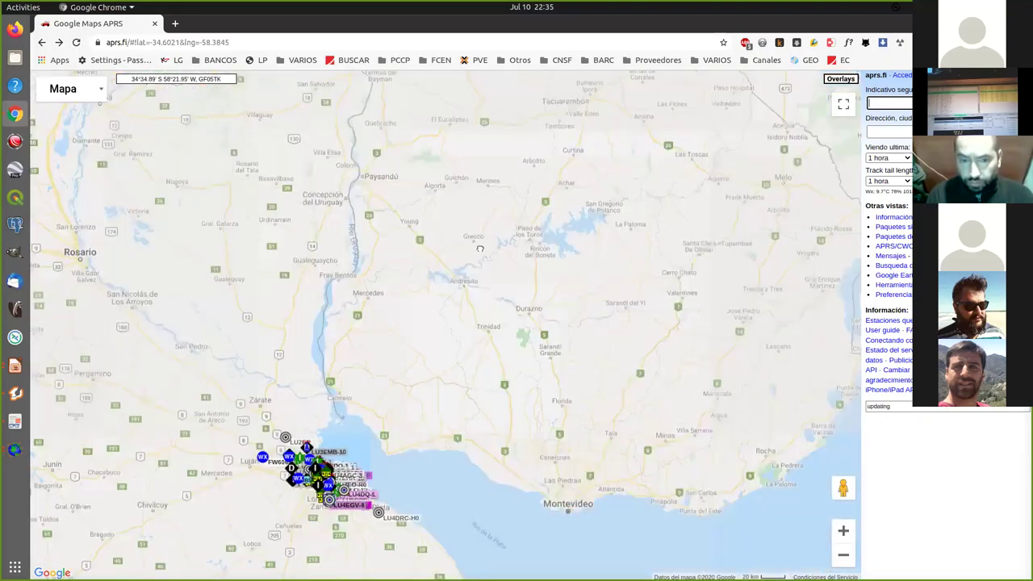
drag(363, 224, 104, 315)
drag(403, 242, 272, 492)
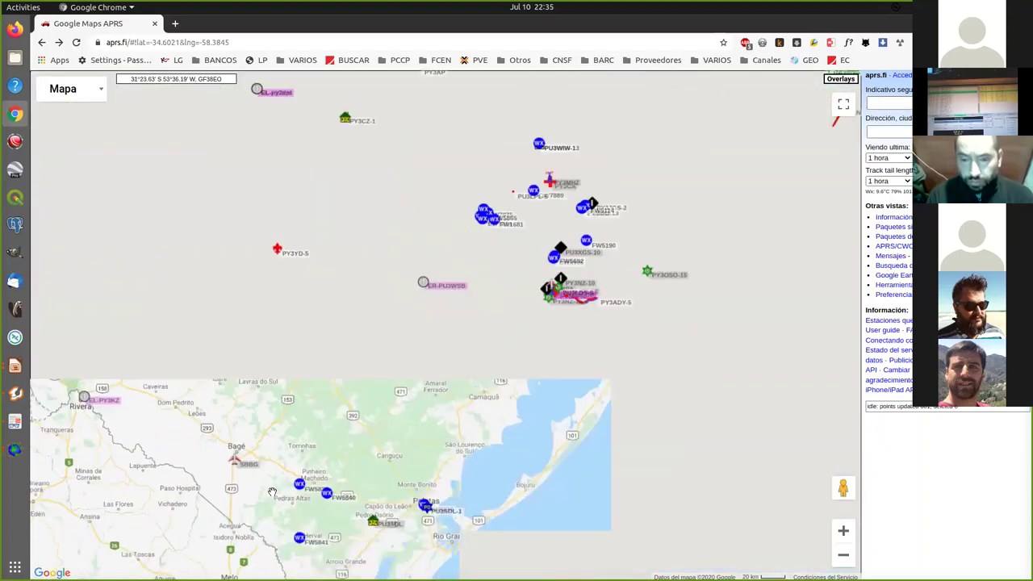
scroll(272, 492, down, 1)
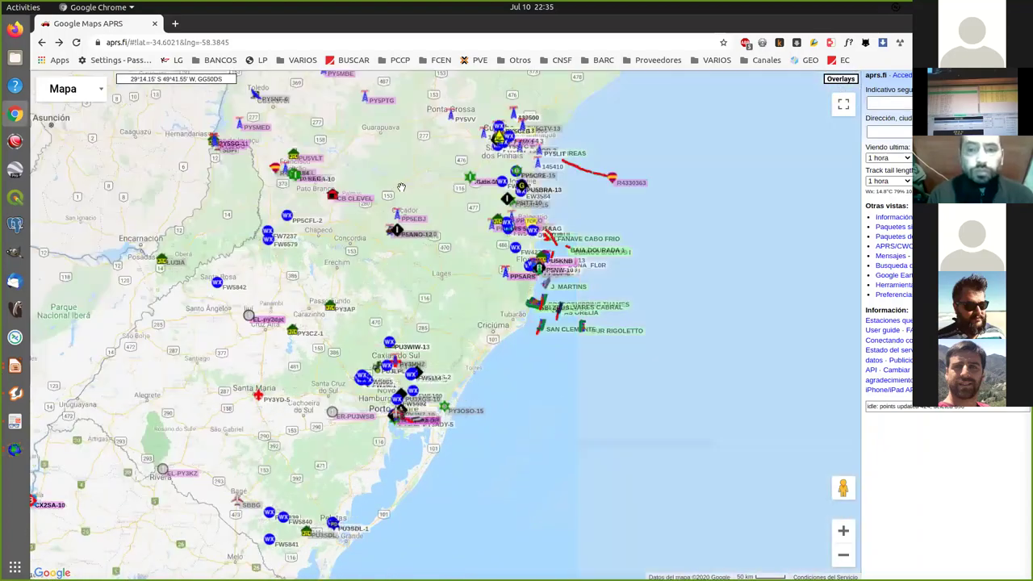
drag(305, 511, 356, 388)
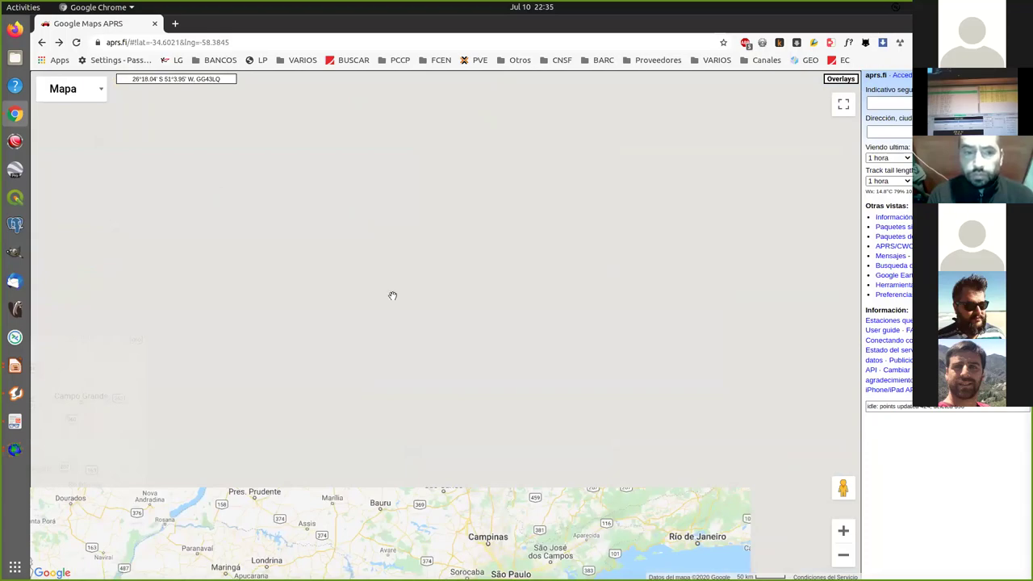
Examine the APRS activity squares across Brazil and its neighbouring countries, including the interior around Mato Grosso
scroll(390, 266, down, 2)
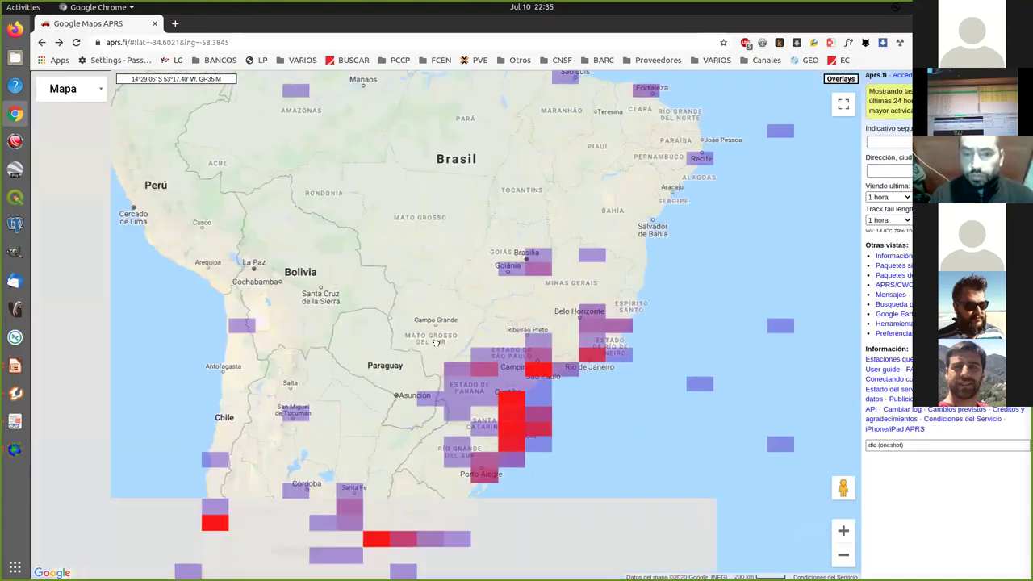
drag(414, 246, 400, 352)
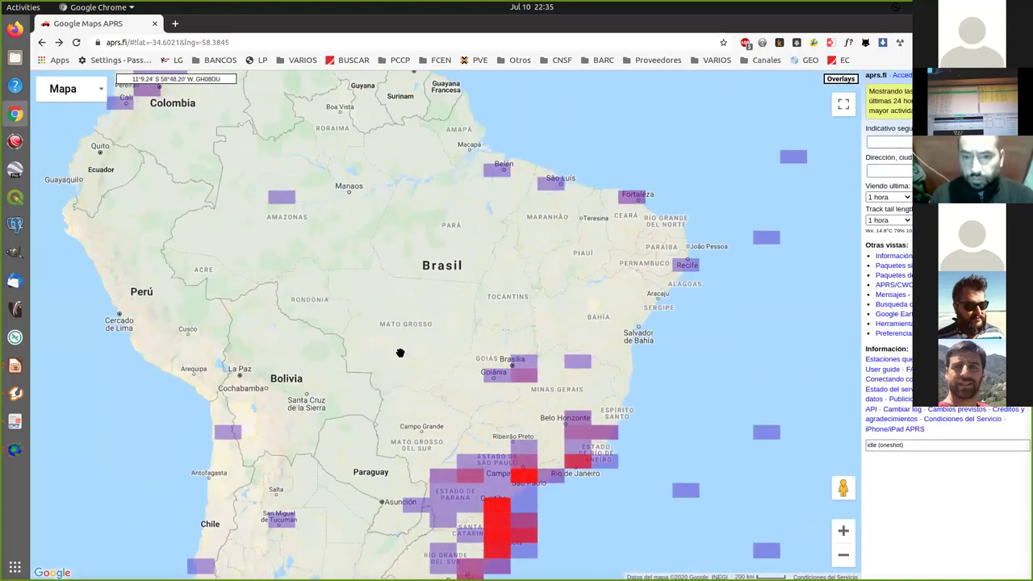
scroll(400, 353, up, 1)
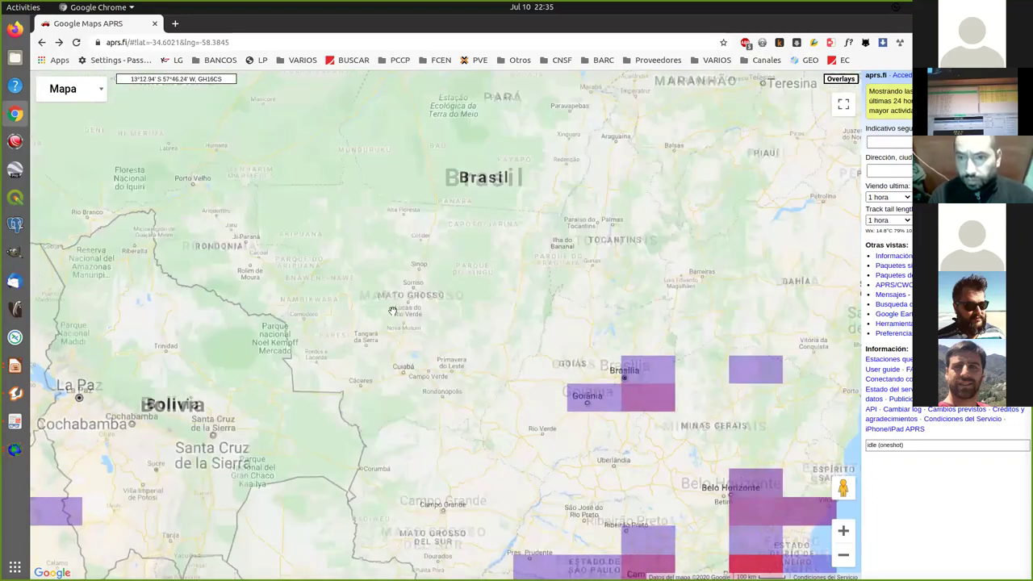
drag(464, 363, 533, 410)
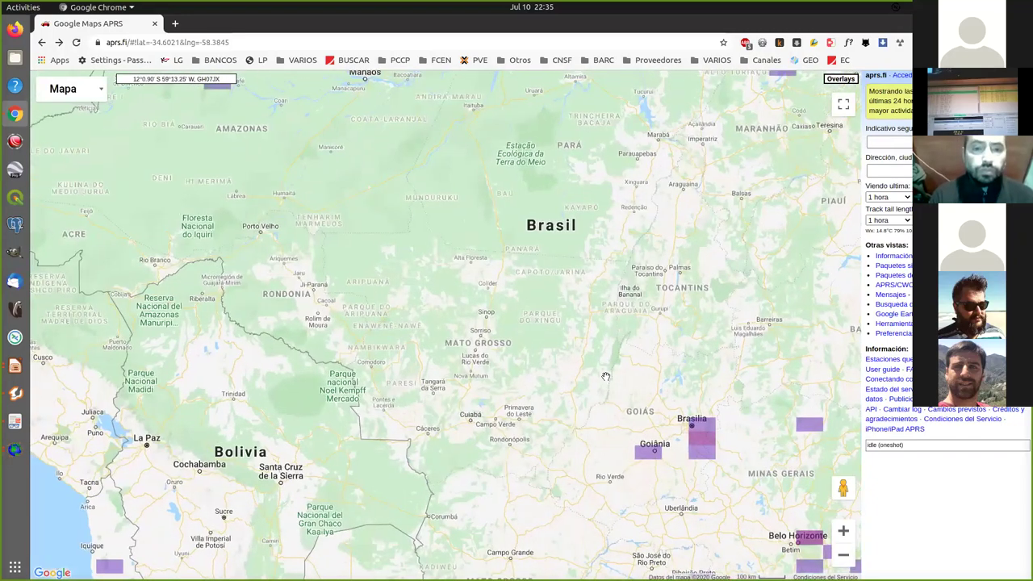
scroll(494, 315, up, 1)
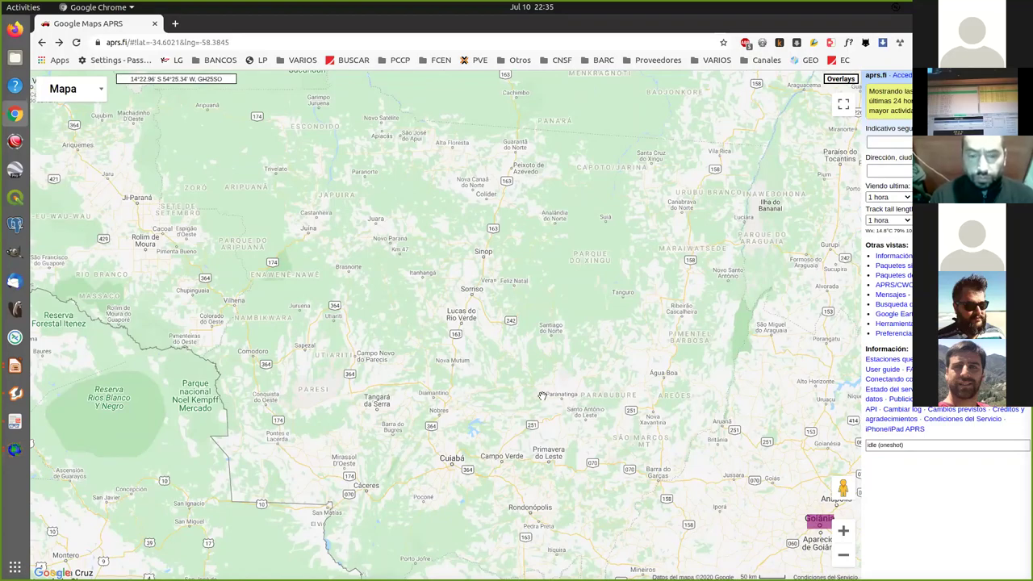
scroll(542, 395, down, 2)
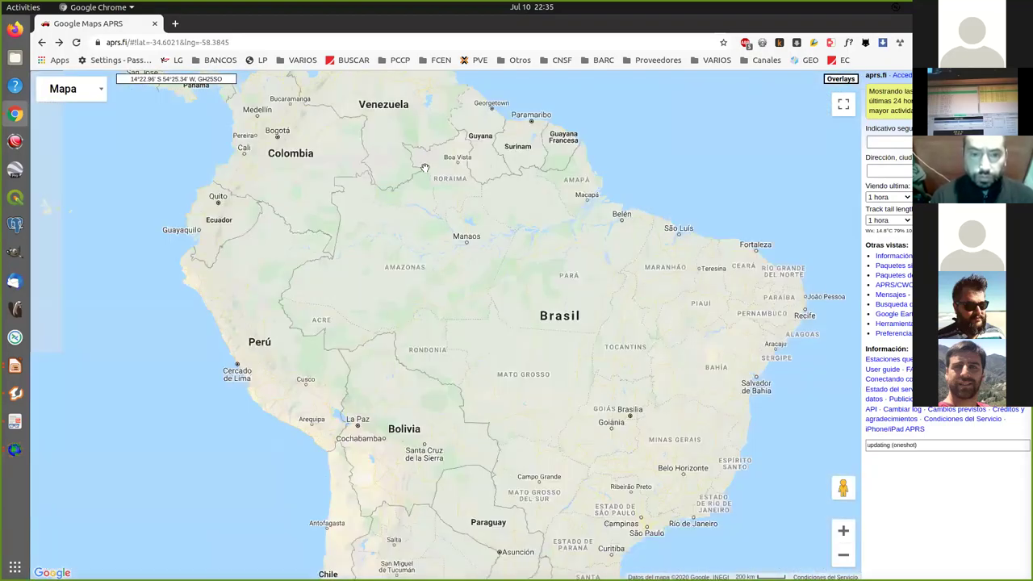
Examine the APRS activity squares from northern South America through the Caribbean to the eastern United States
drag(522, 341, 600, 403)
drag(452, 242, 545, 398)
mouse_move(491, 228)
mouse_down()
mouse_move(526, 332)
mouse_move(472, 363)
mouse_up()
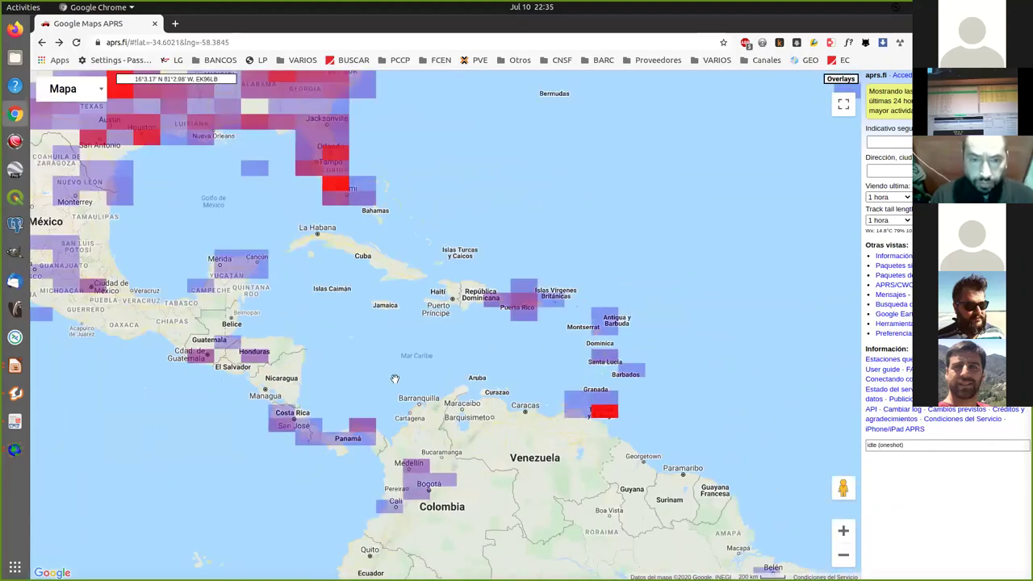
drag(367, 367, 514, 477)
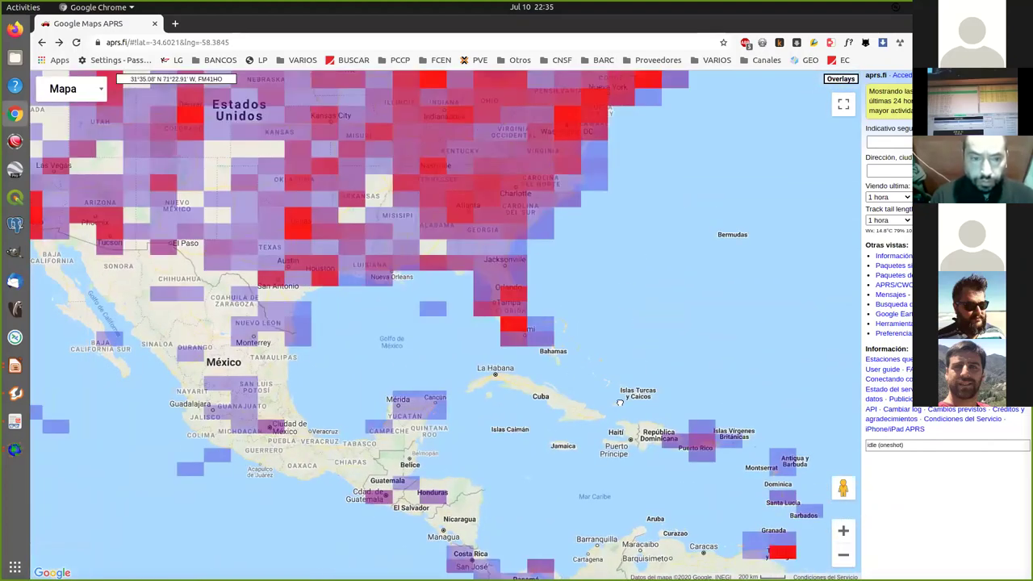
drag(603, 145, 614, 255)
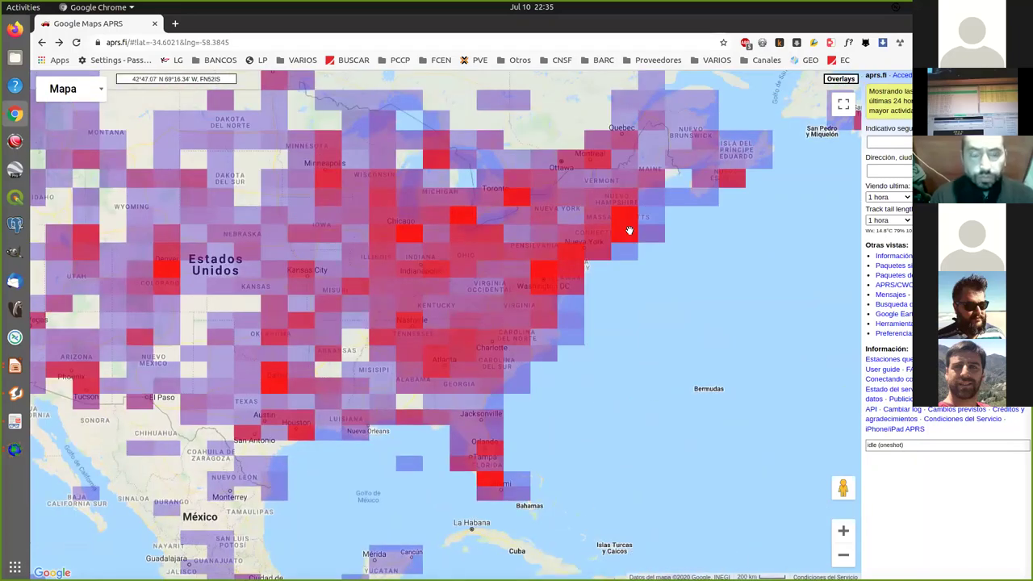
Examine the individual APRS stations and moving-station tracks in the New York metropolitan area
scroll(628, 231, up, 1)
scroll(628, 231, up, 1)
scroll(581, 338, up, 1)
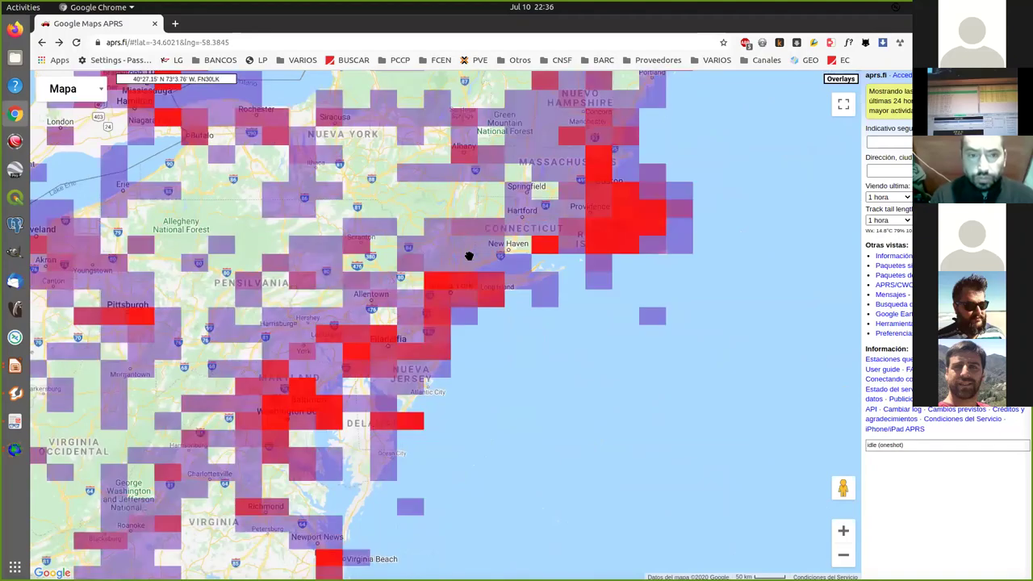
scroll(470, 253, up, 1)
scroll(528, 200, up, 2)
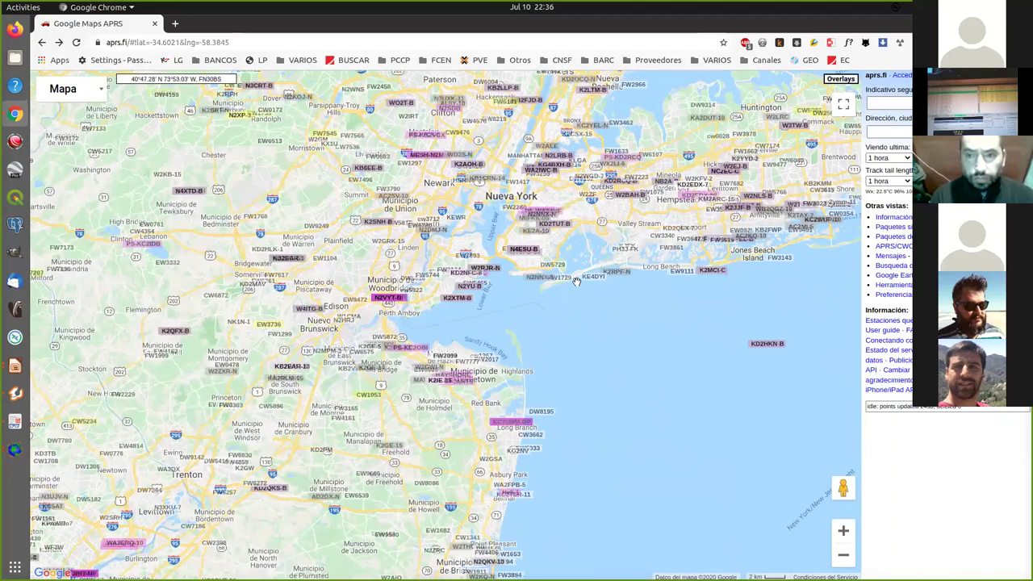
scroll(512, 182, up, 1)
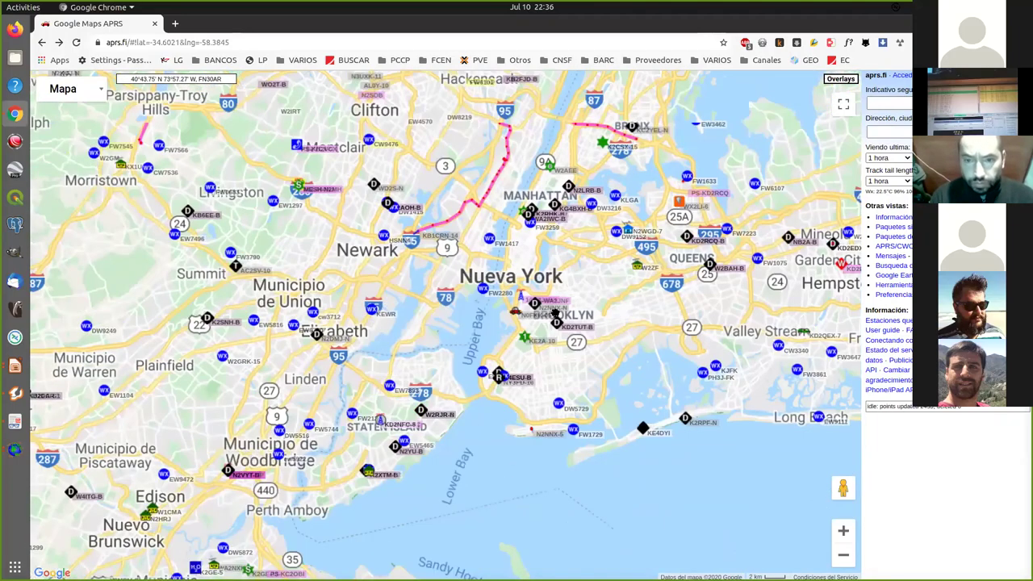
drag(554, 321, 557, 388)
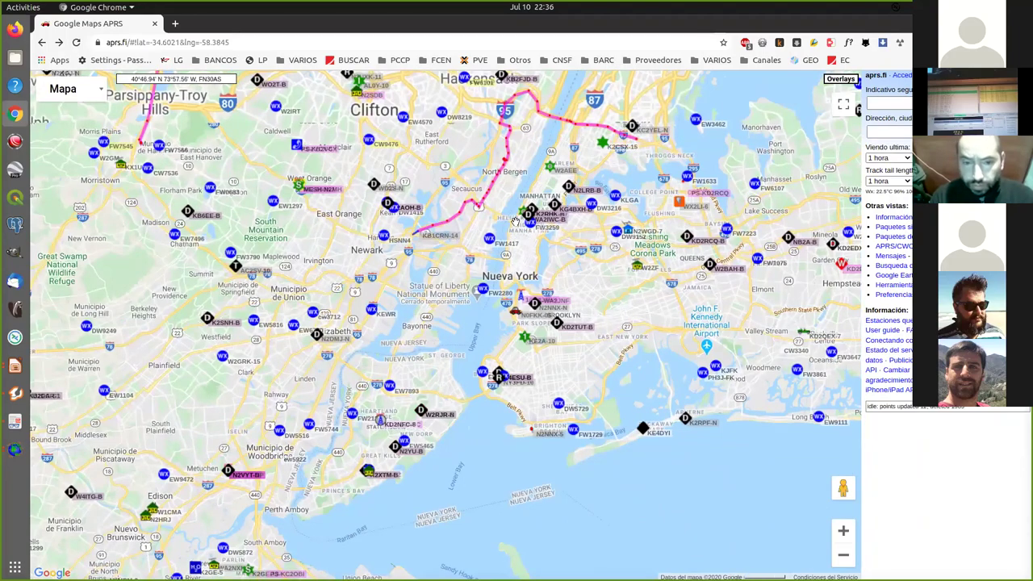
View the weather details of station FW1417 in Hoboken, across the river from Manhattan, and dismiss them
scroll(515, 220, up, 3)
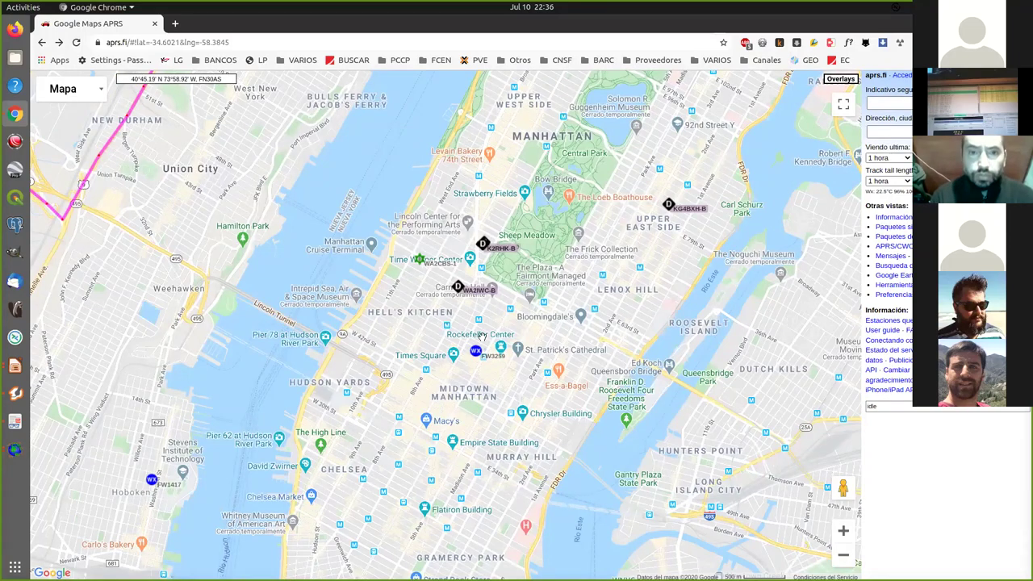
drag(434, 542, 464, 298)
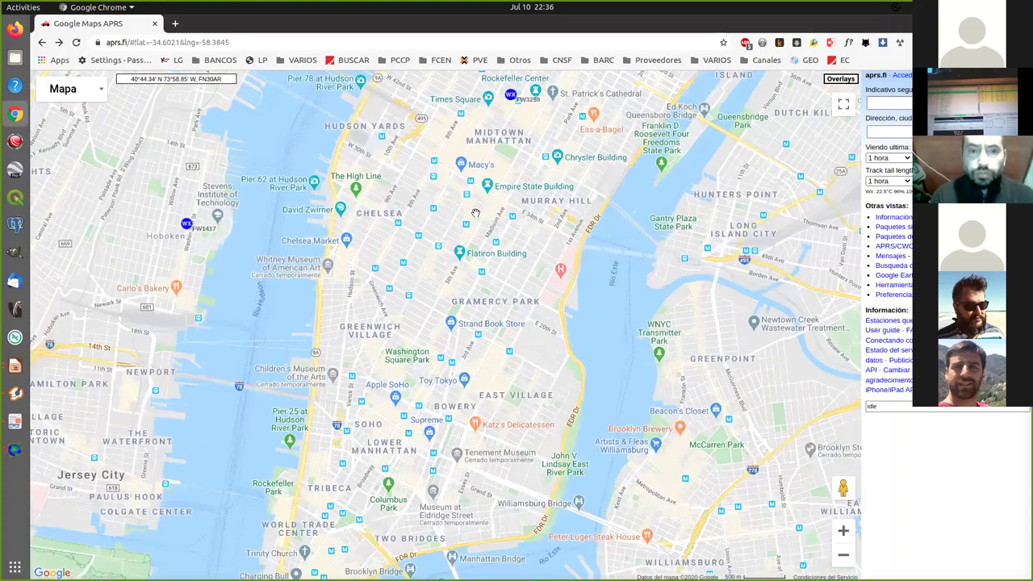
drag(176, 451, 214, 269)
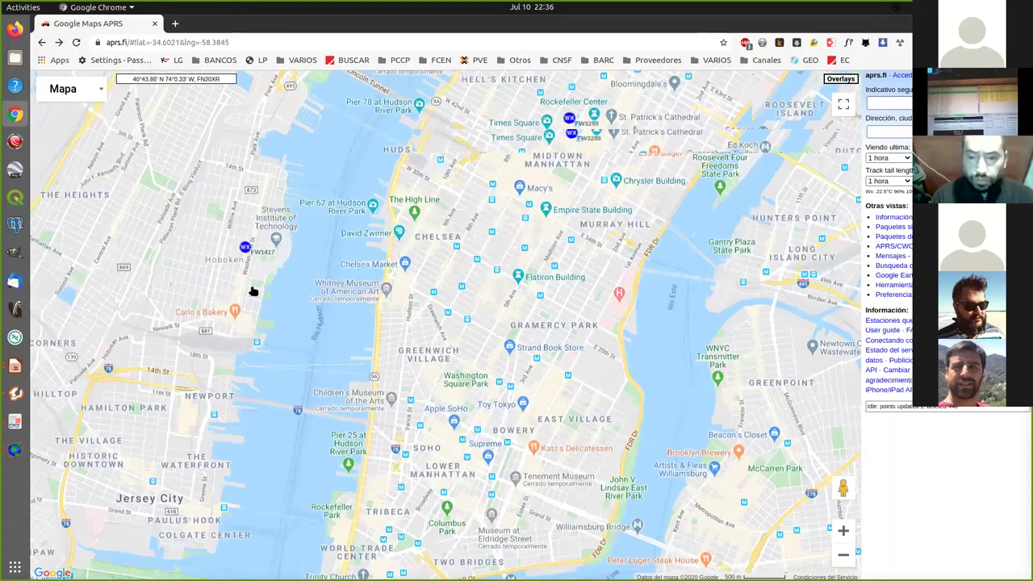
click(246, 247)
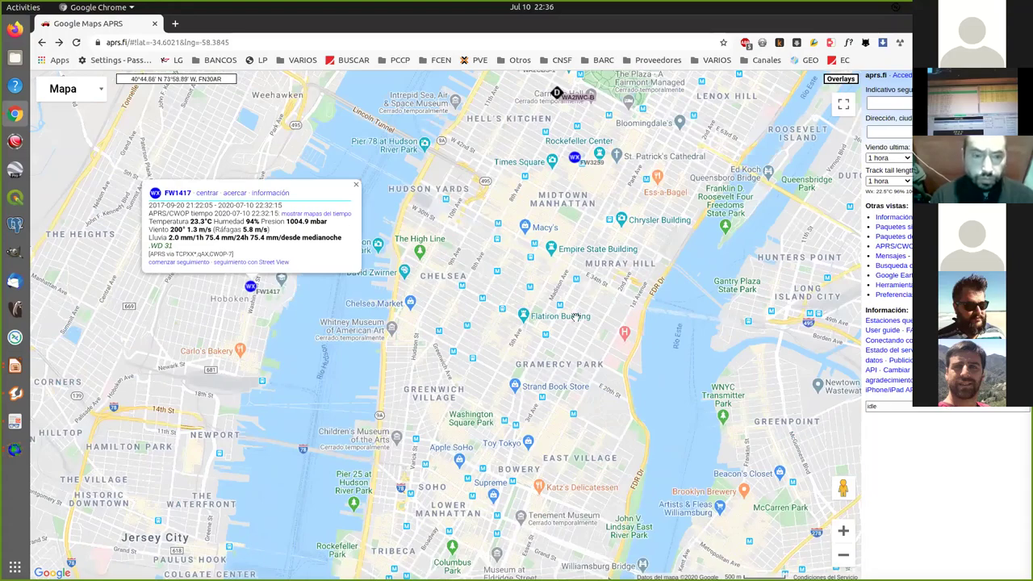
click(652, 305)
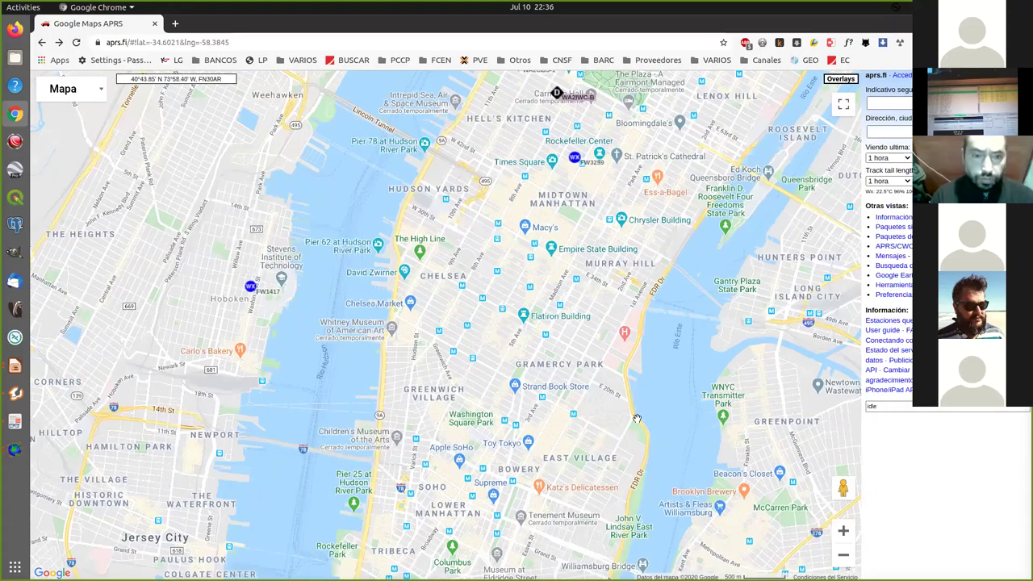
Examine the APRS stations in upper Manhattan and the vehicle track through the surrounding New York area
drag(701, 364, 564, 416)
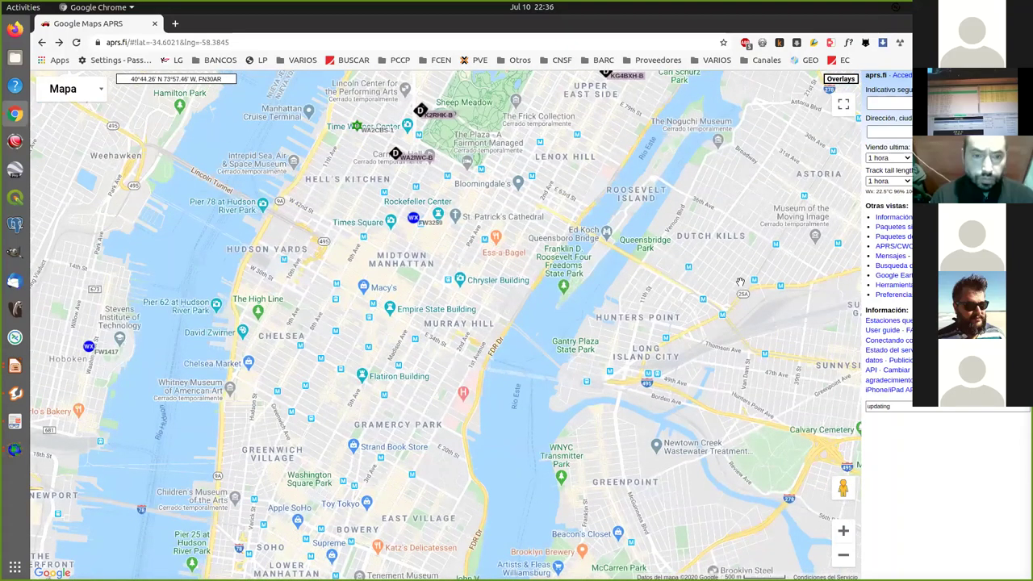
drag(583, 355, 555, 578)
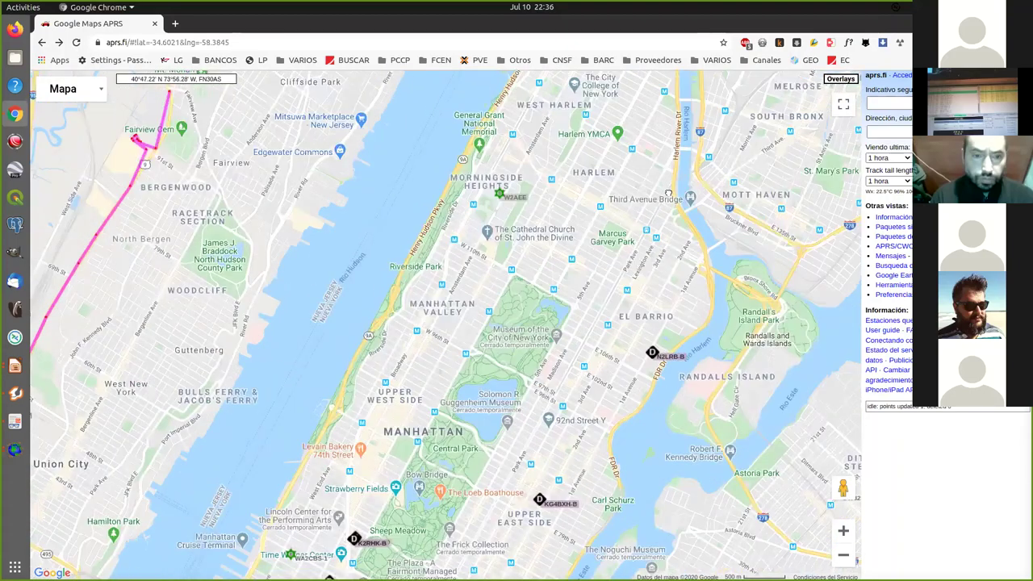
scroll(461, 286, down, 1)
scroll(320, 278, down, 5)
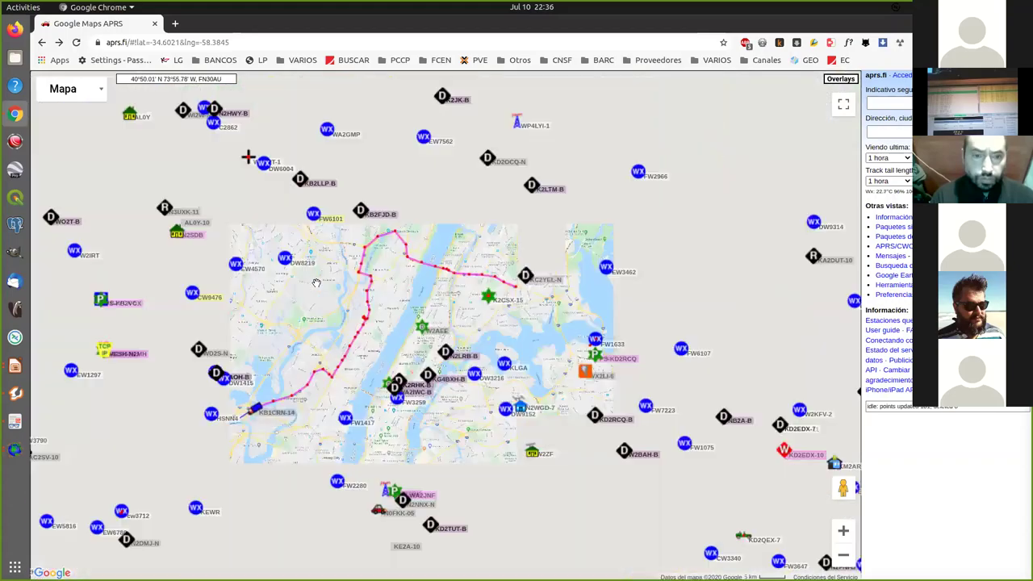
Examine the APRS activity squares from the northeastern United States across the Atlantic to western Europe
scroll(646, 242, up, 1)
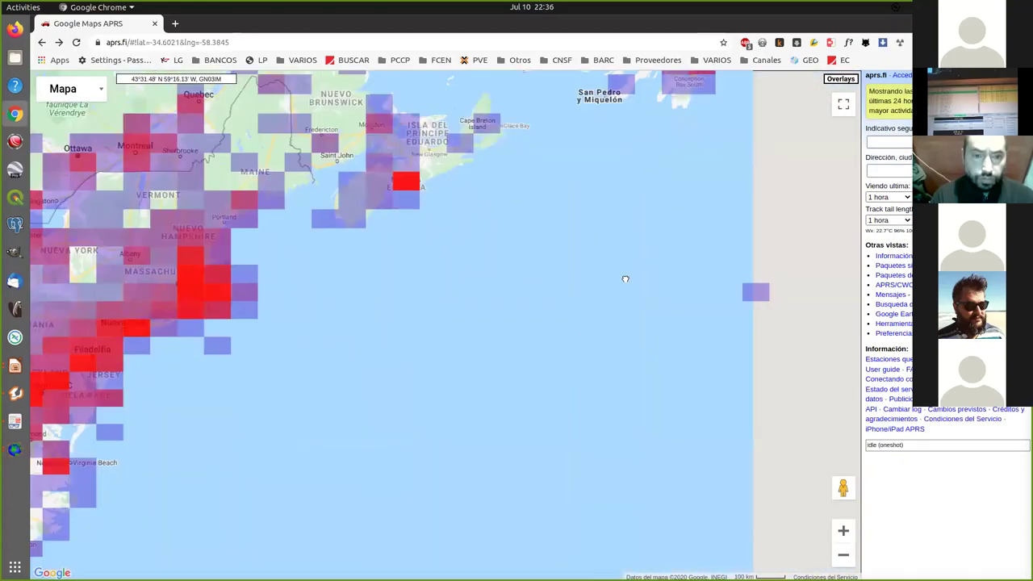
drag(625, 278, 363, 309)
scroll(364, 309, down, 1)
drag(789, 278, 662, 288)
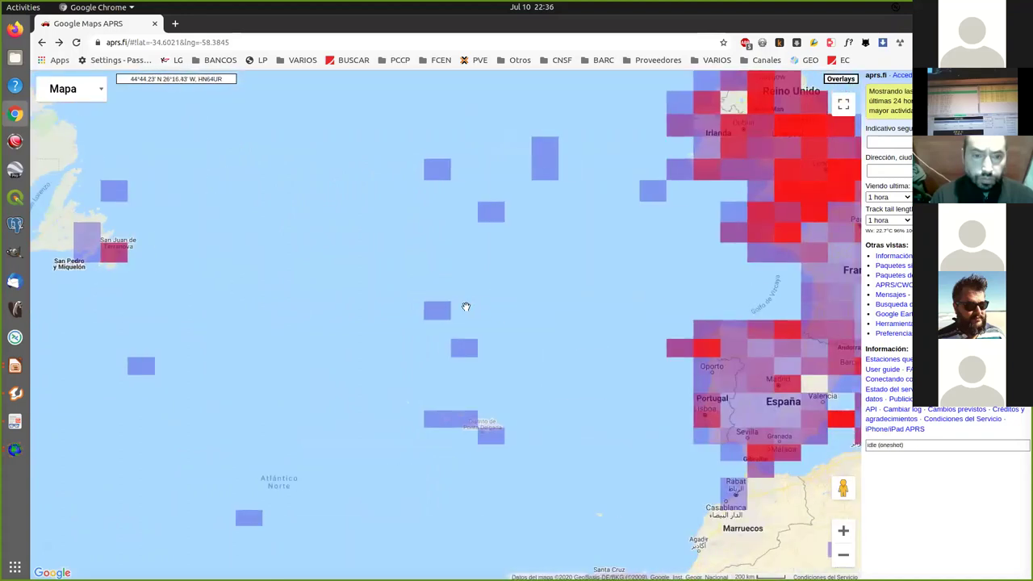
Examine the isolated APRS activity squares in the open North Atlantic north of the Azores
scroll(451, 320, up, 2)
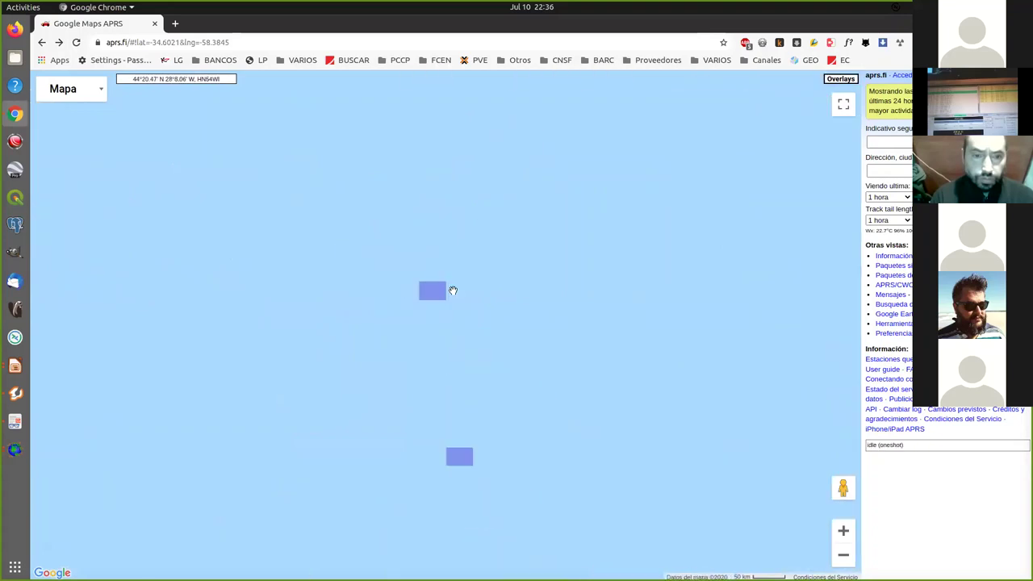
scroll(439, 292, up, 2)
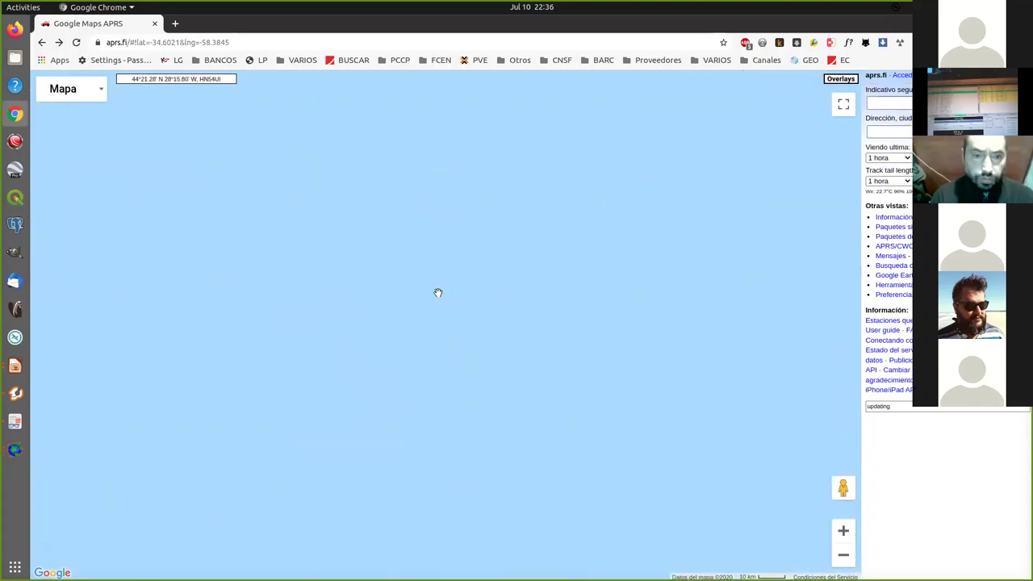
scroll(431, 293, up, 2)
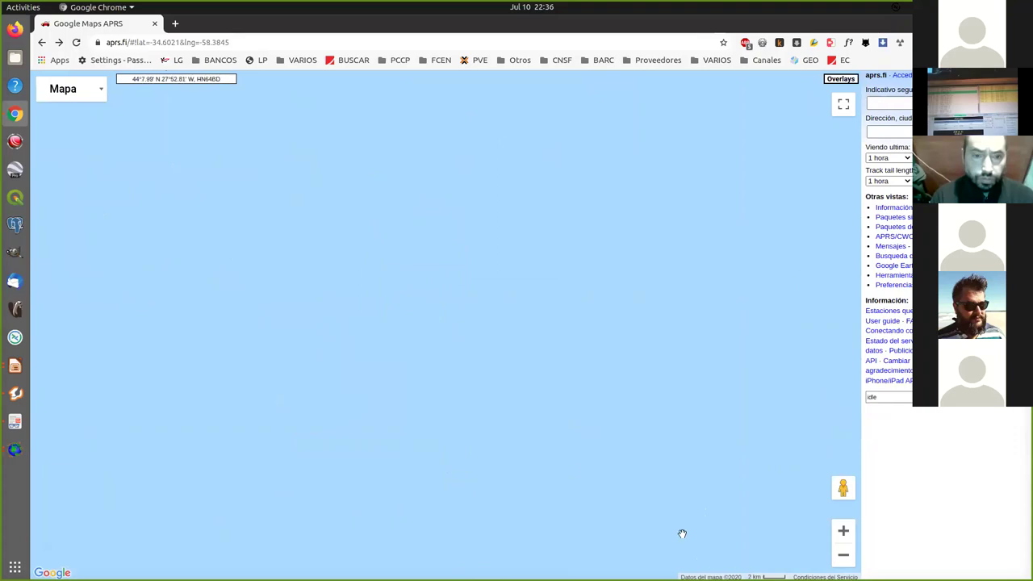
scroll(522, 373, down, 2)
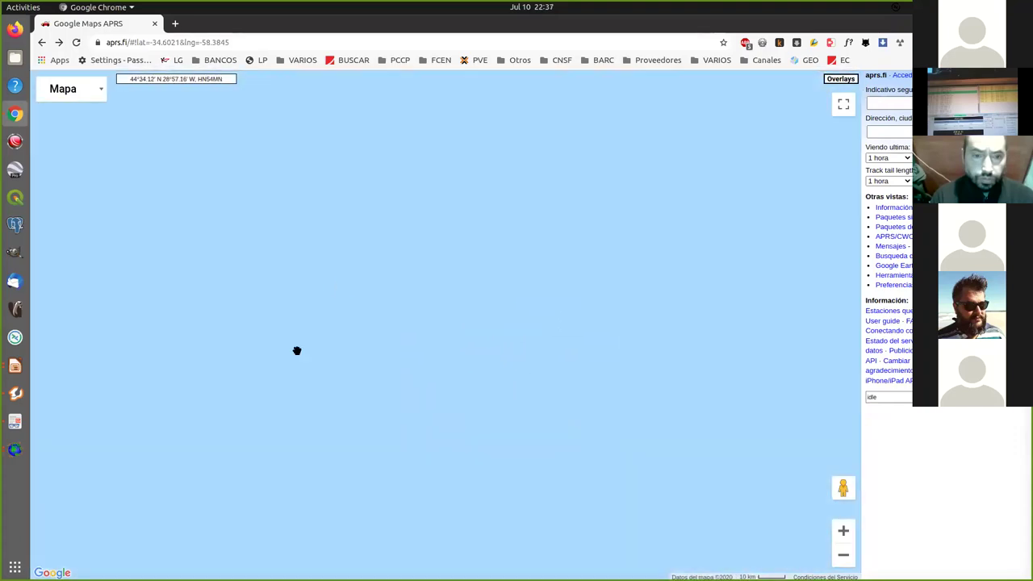
scroll(297, 351, down, 4)
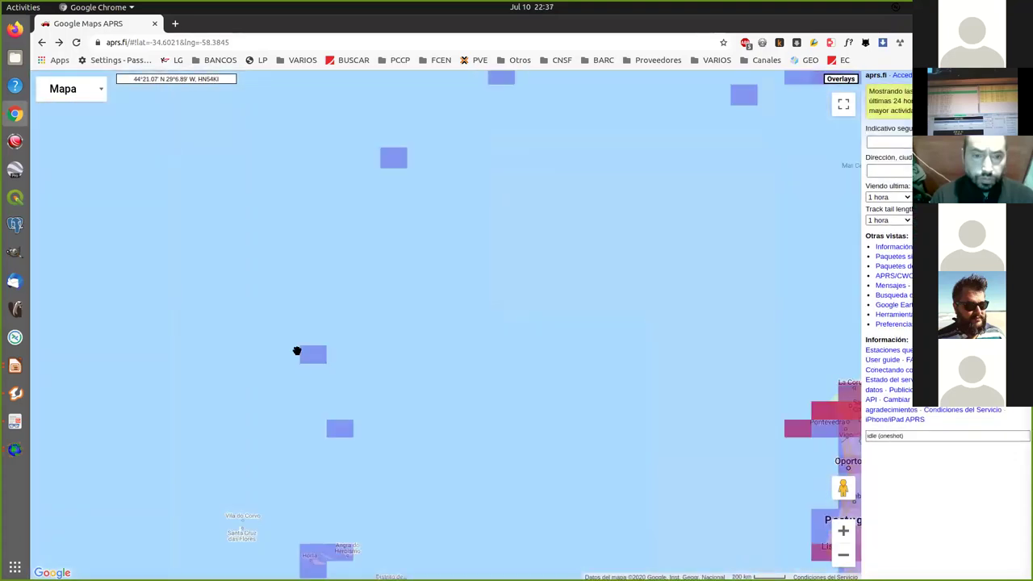
scroll(297, 350, down, 2)
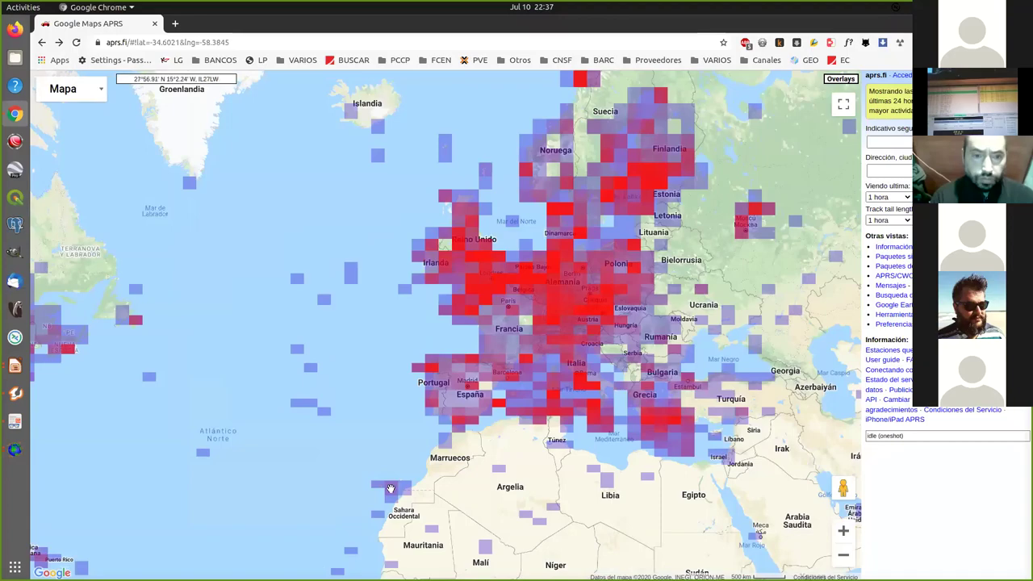
View the details of the PSKmail station at Las Palmas de Gran Canaria in the Canary Islands and dismiss them
scroll(393, 488, up, 3)
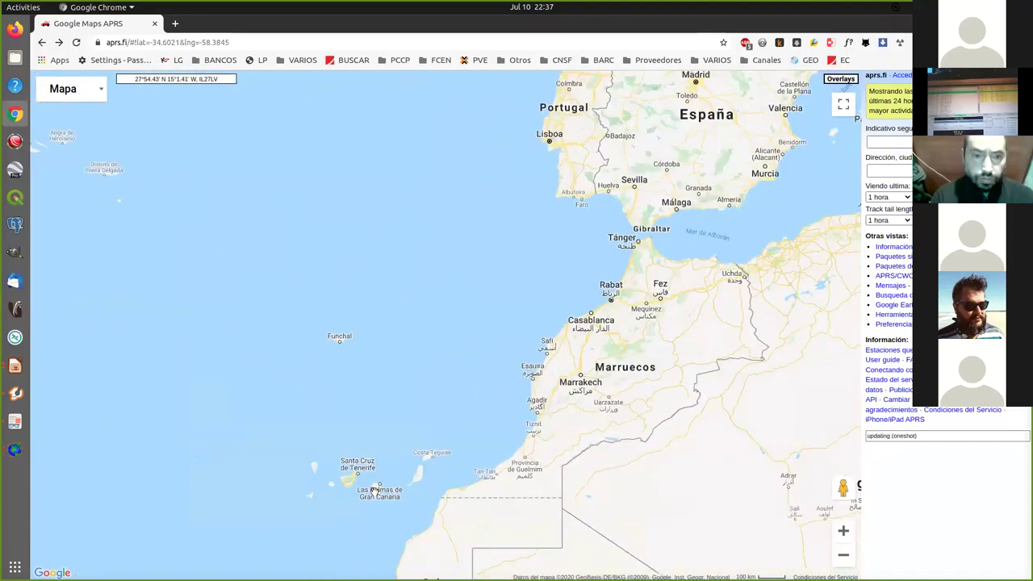
scroll(375, 489, up, 1)
scroll(374, 489, up, 1)
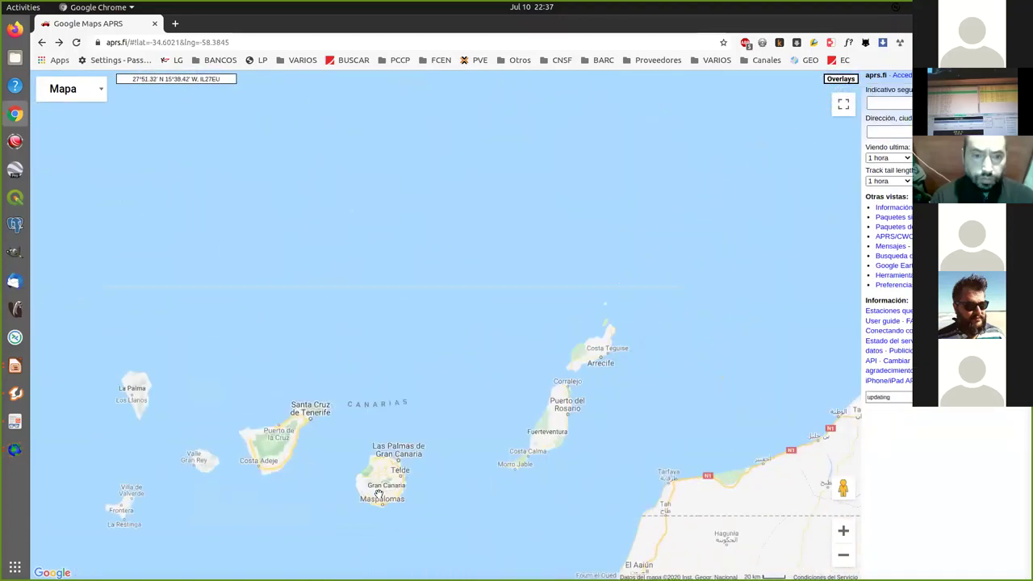
scroll(395, 476, up, 2)
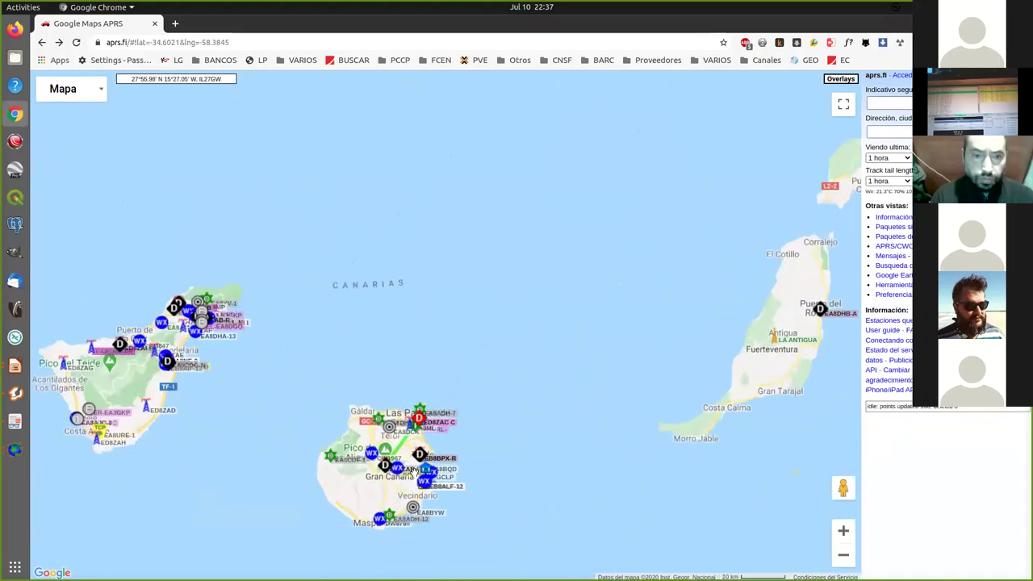
drag(516, 455, 648, 342)
scroll(648, 342, up, 1)
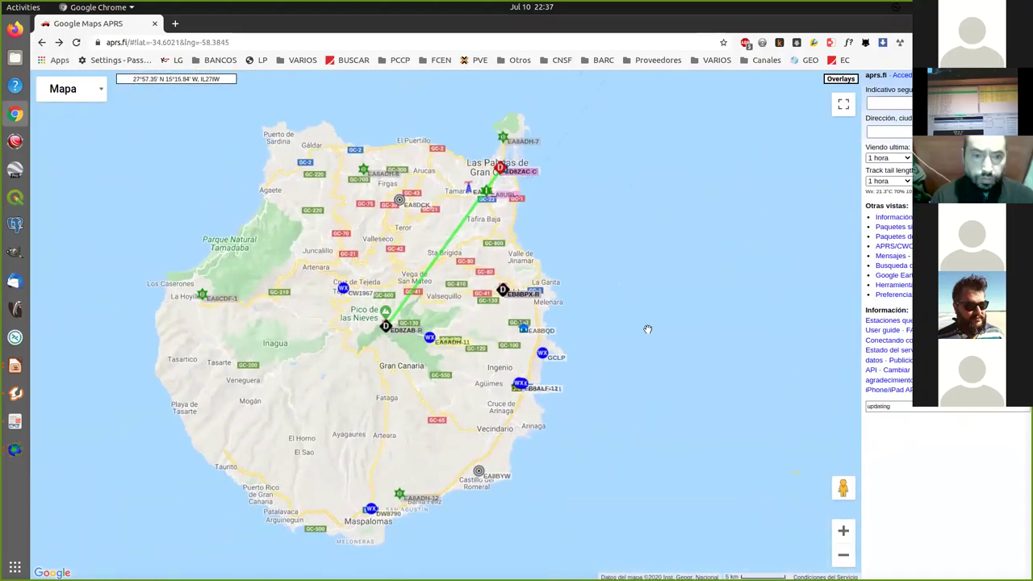
click(503, 167)
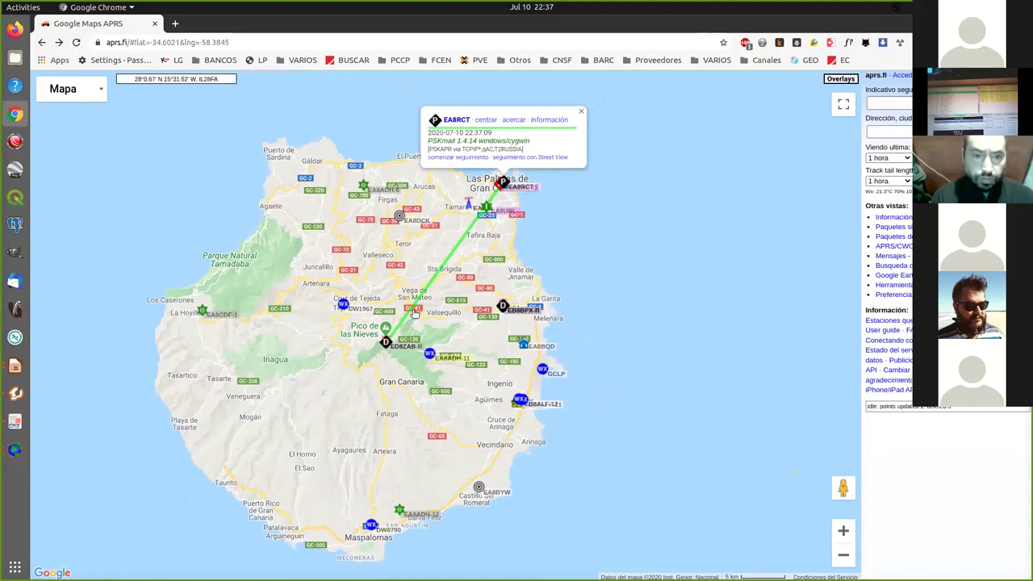
click(314, 402)
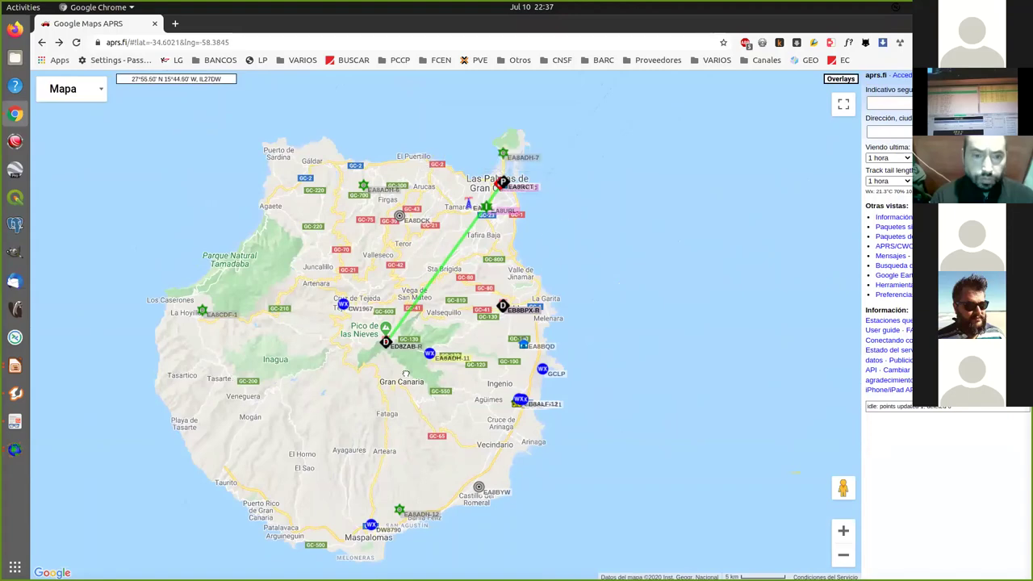
Examine the APRS map from the Canary Islands to the Iberian Peninsula, including the individual stations around Madrid
scroll(399, 382, down, 2)
scroll(398, 382, down, 2)
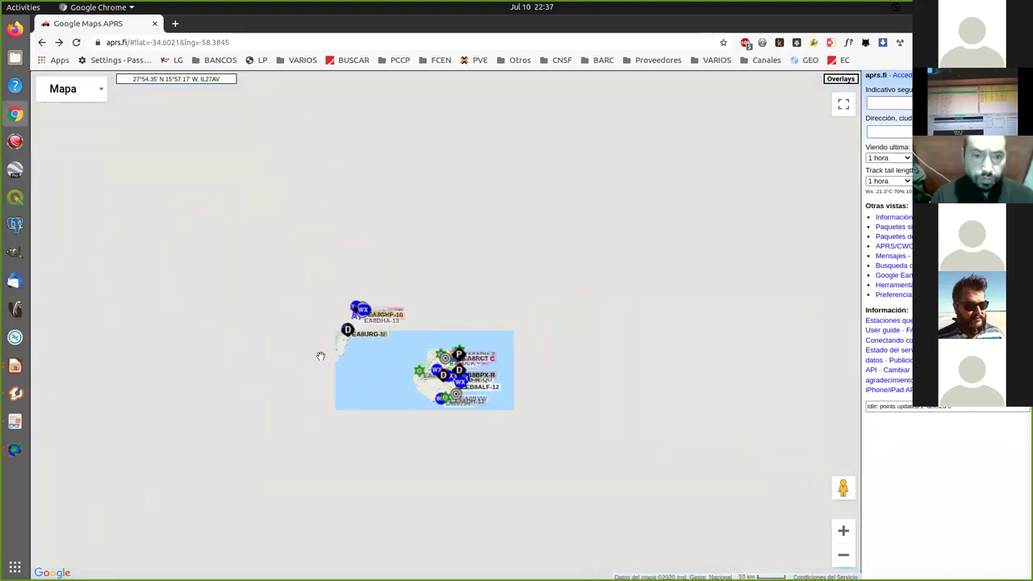
scroll(380, 355, up, 2)
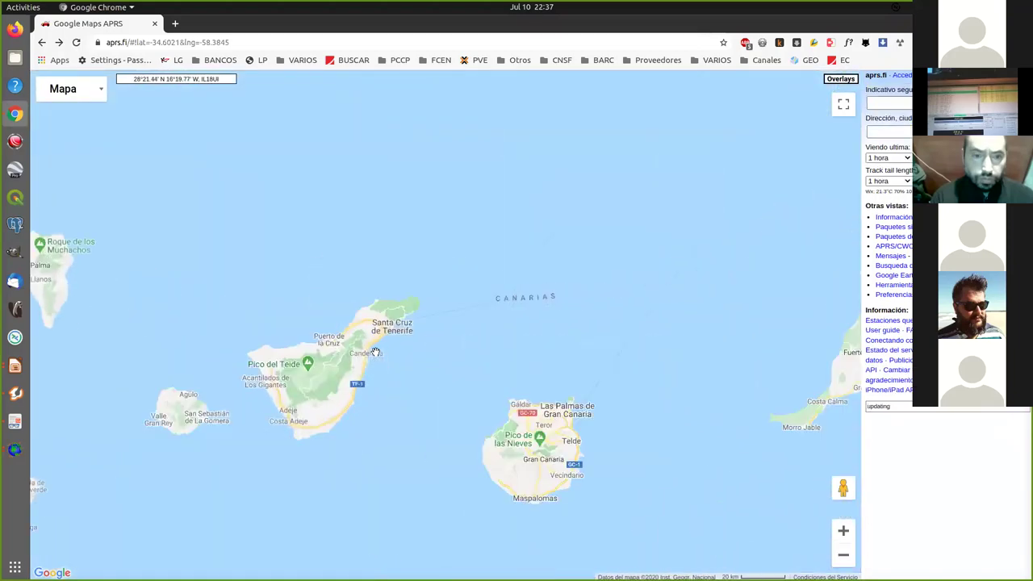
scroll(380, 355, down, 2)
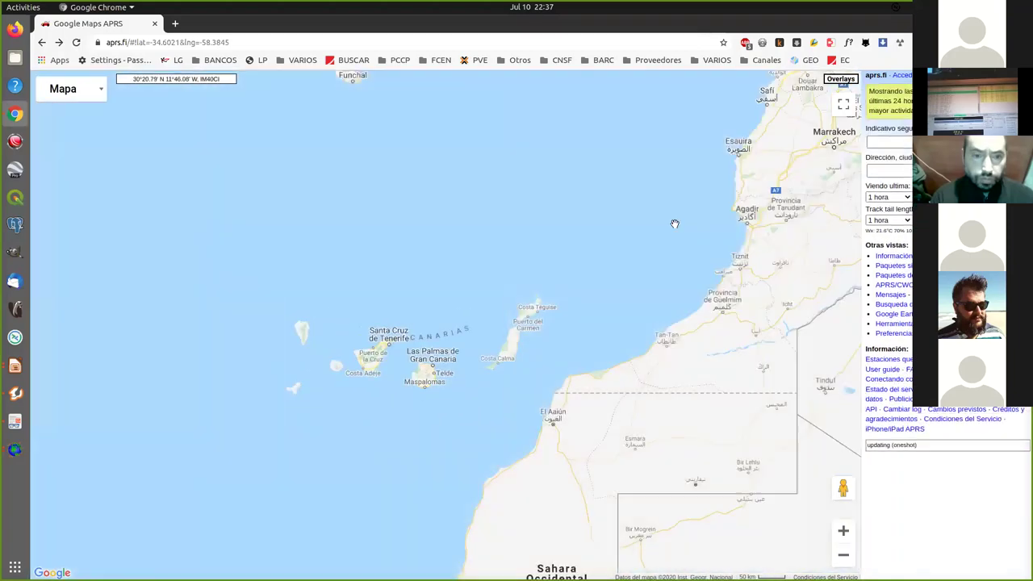
drag(610, 234, 234, 505)
drag(605, 144, 363, 451)
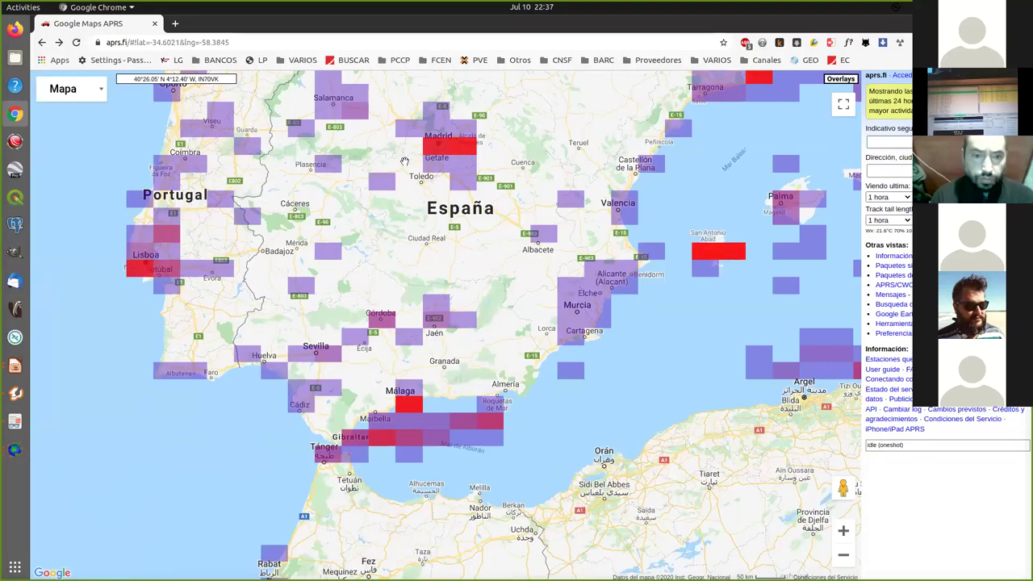
drag(408, 159, 342, 281)
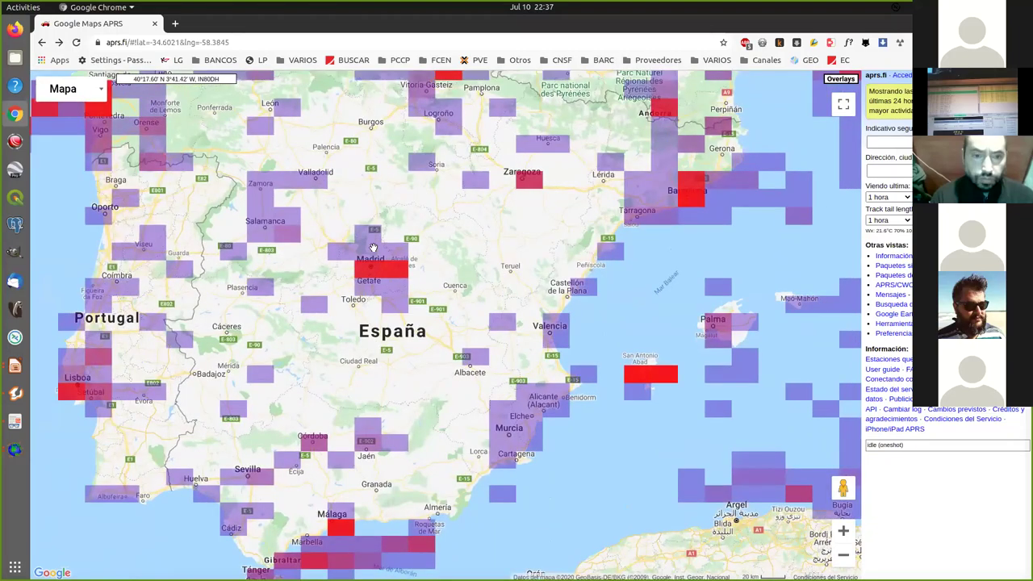
scroll(368, 242, up, 2)
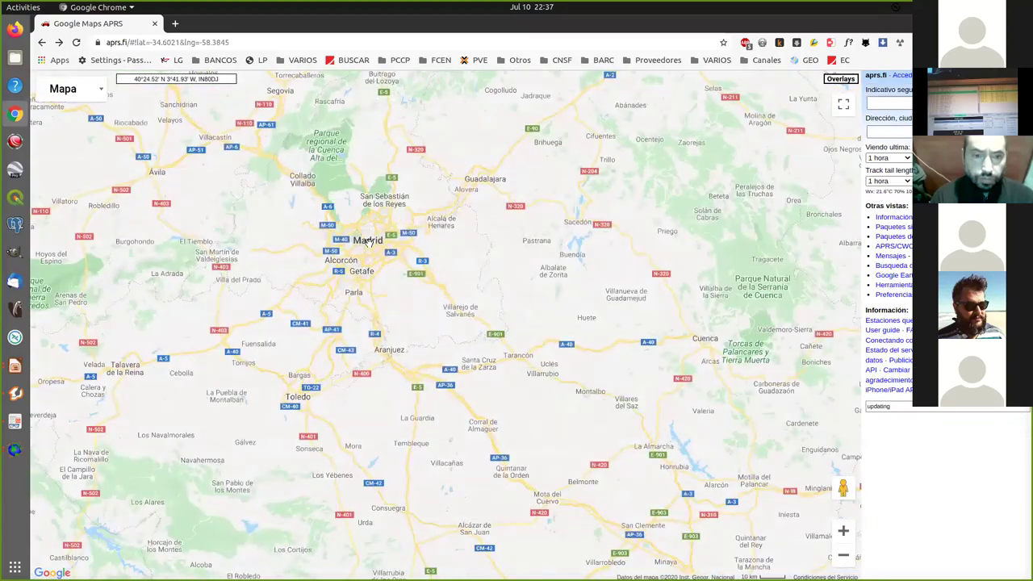
scroll(368, 242, up, 2)
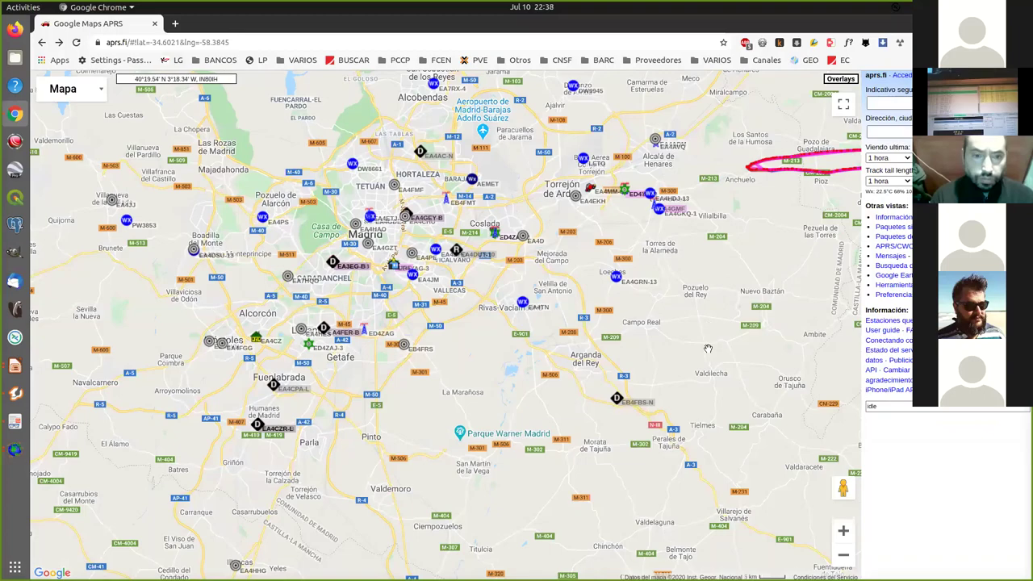
Examine the APRS stations in central Spain and the activity squares across Spain and Portugal
scroll(707, 348, down, 2)
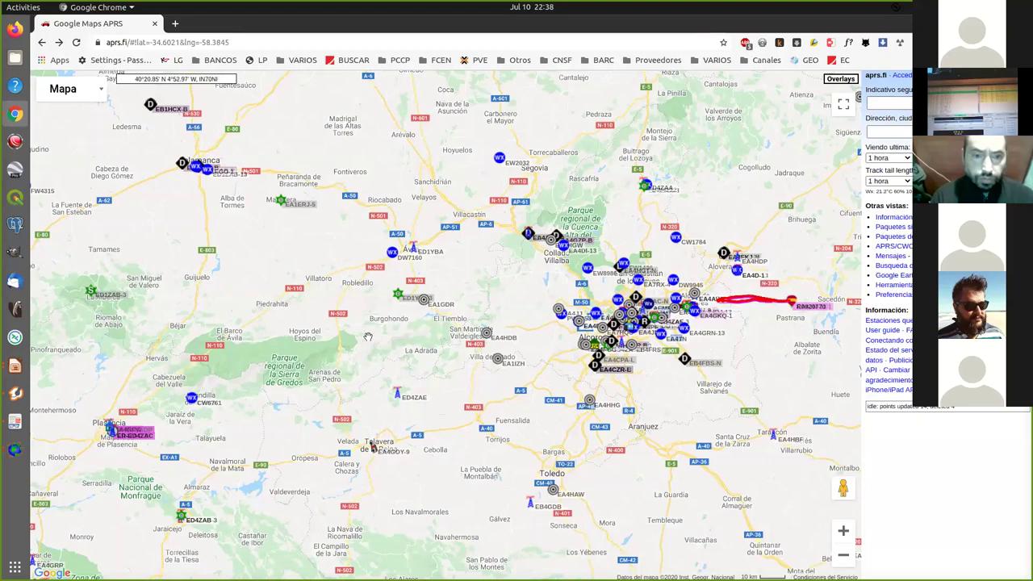
scroll(416, 299, down, 2)
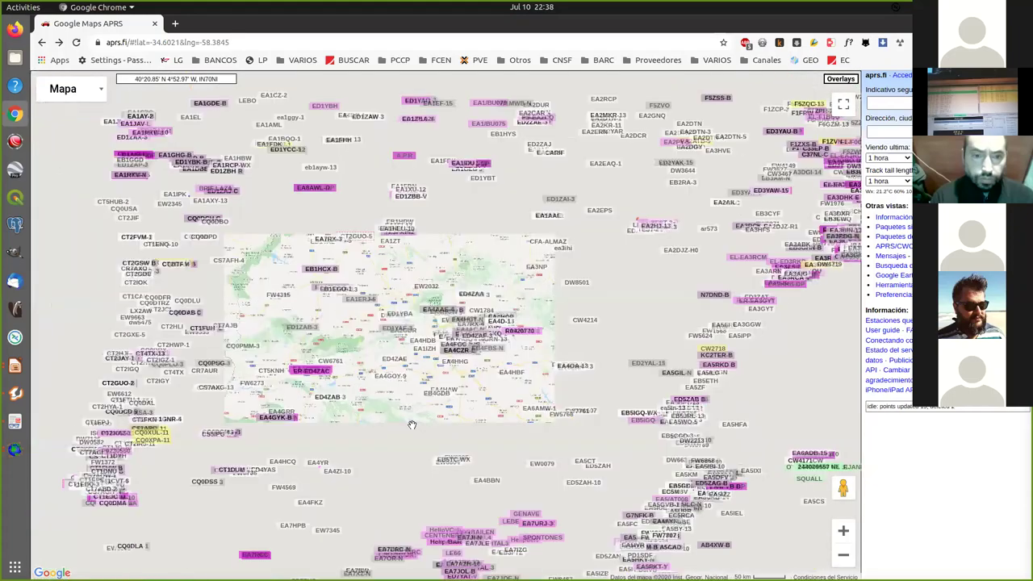
scroll(134, 210, down, 1)
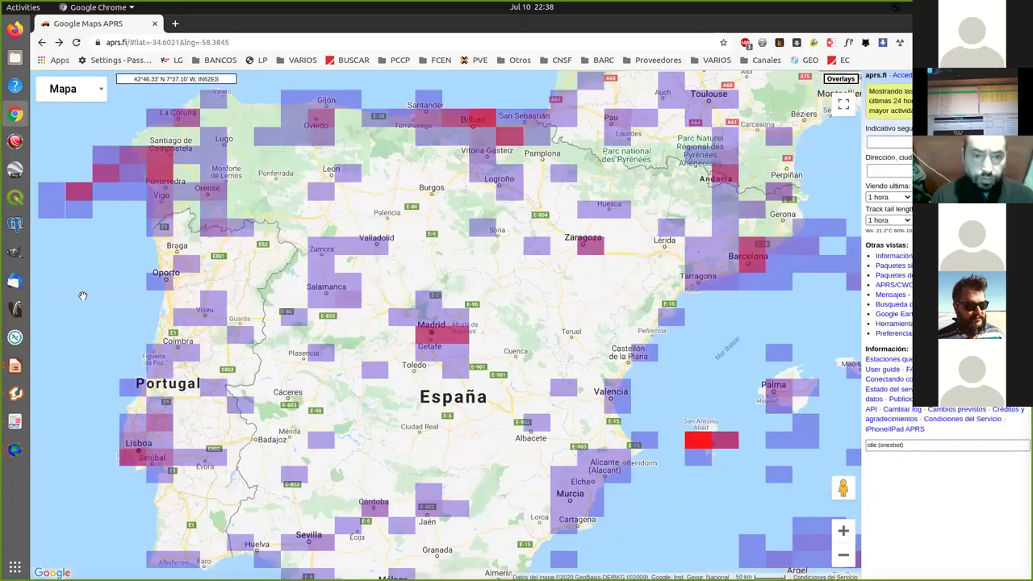
scroll(505, 221, down, 1)
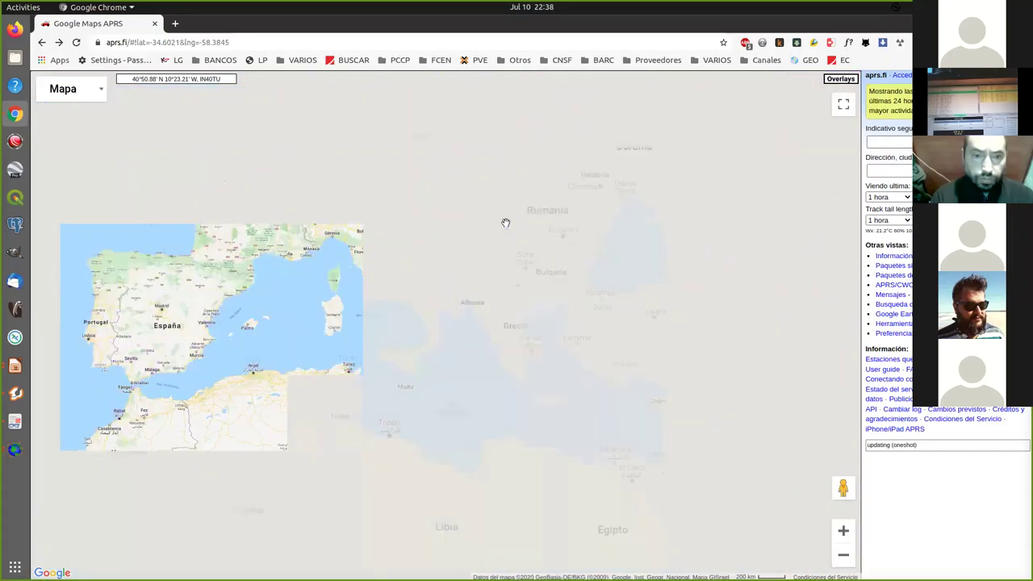
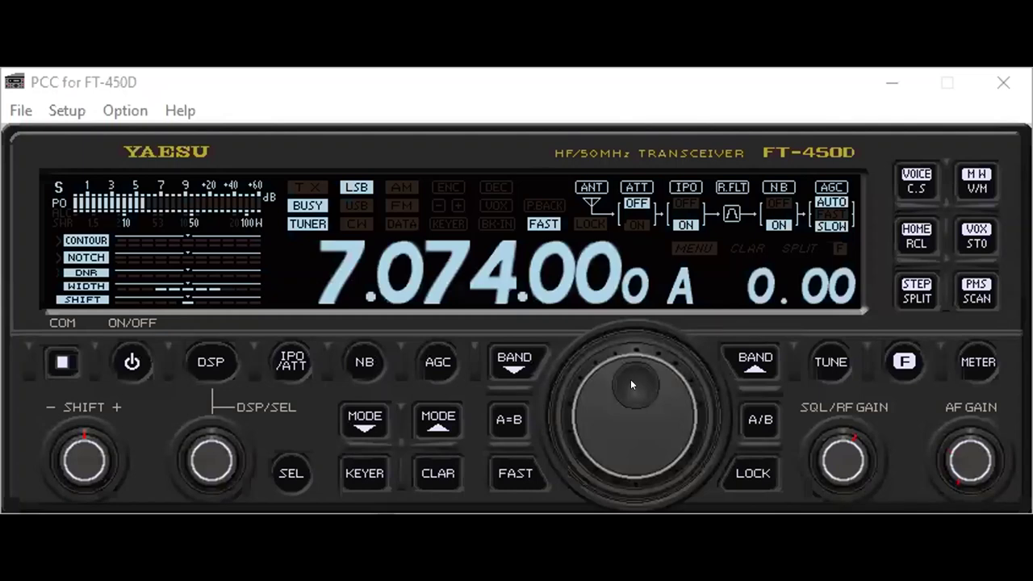
In PCC for FT-450D, tune VFO A down and back up within the 40 m band, ending on 7.069.10 MHz
drag(633, 380, 645, 425)
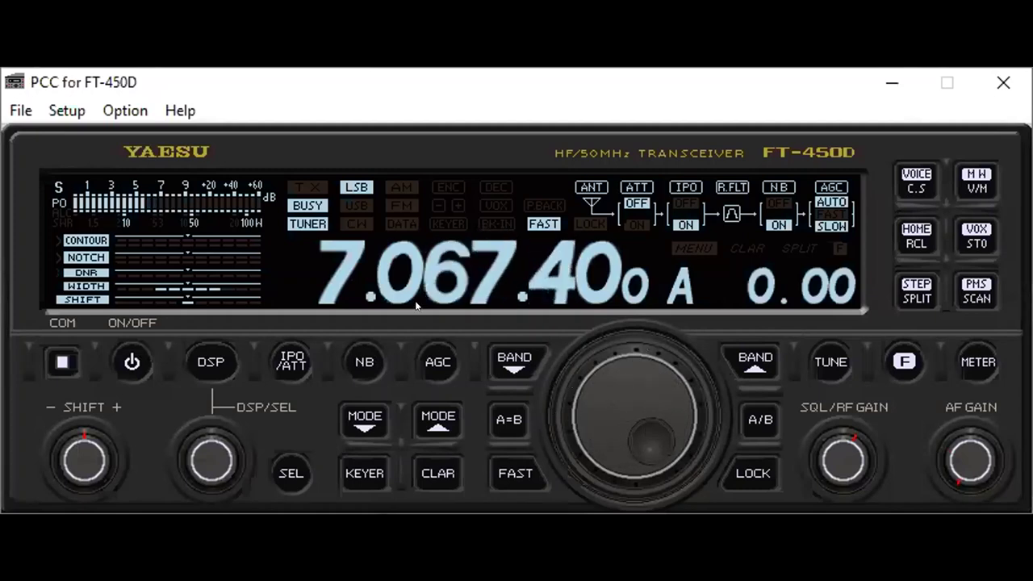
drag(649, 444, 581, 380)
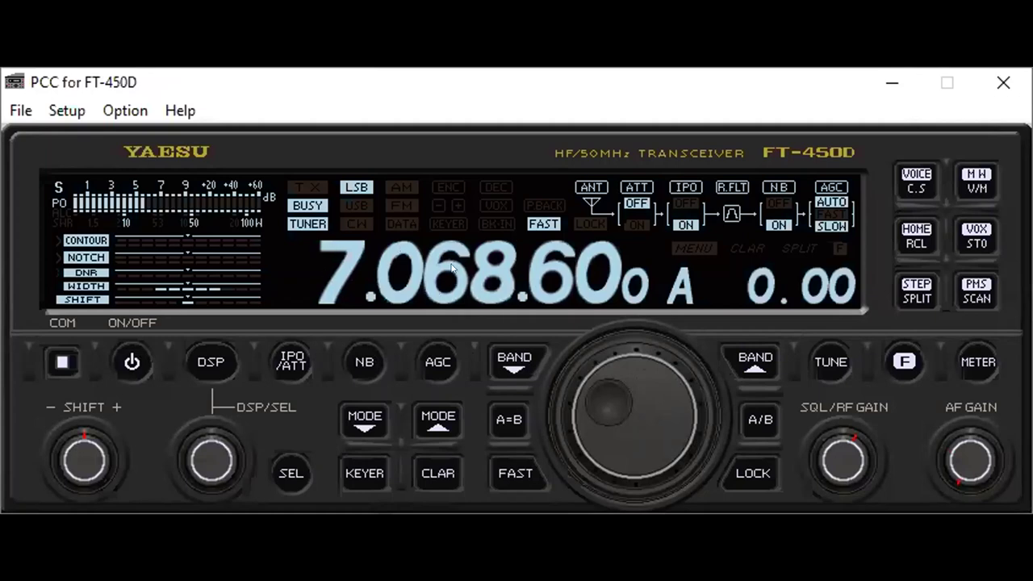
drag(592, 380, 617, 363)
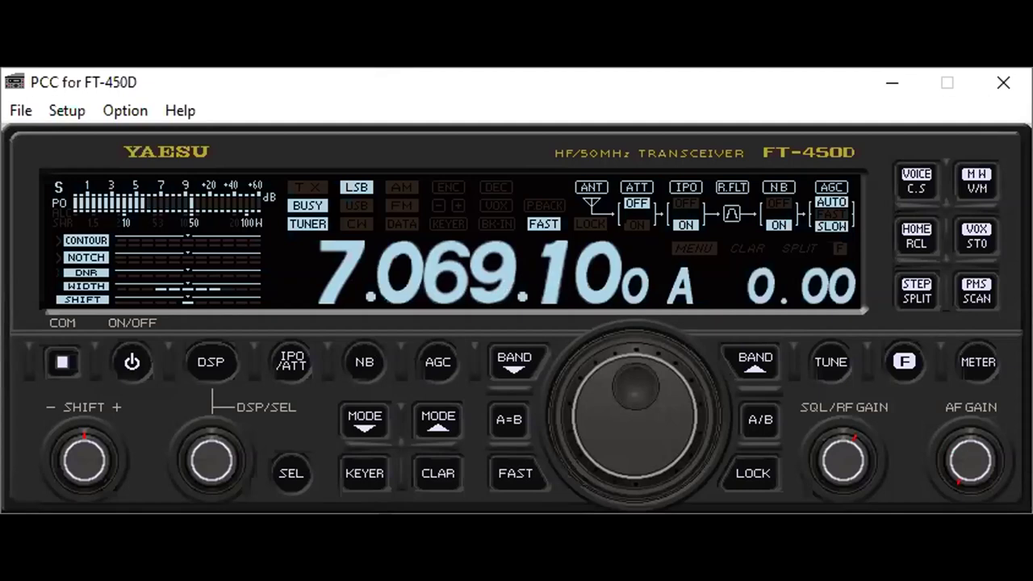
Turn fast tuning off and on again while tuning VFO A, ending on 7.092.50 MHz
click(515, 471)
drag(630, 380, 475, 463)
click(510, 469)
drag(607, 419, 659, 431)
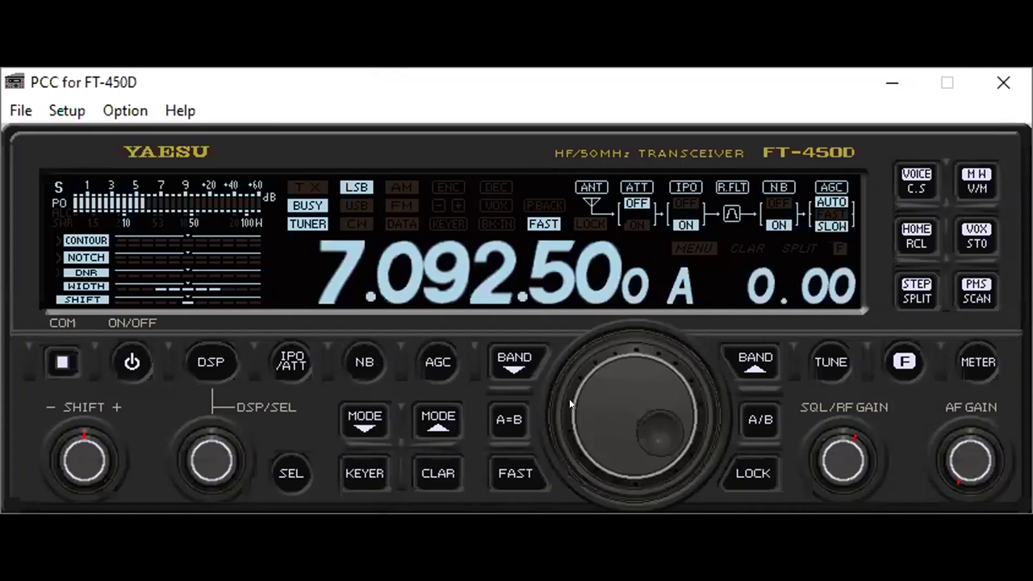
Step the transceiver down to the 3.718 MHz band, and back up through 10 and 14 MHz to 21.074 MHz
click(514, 365)
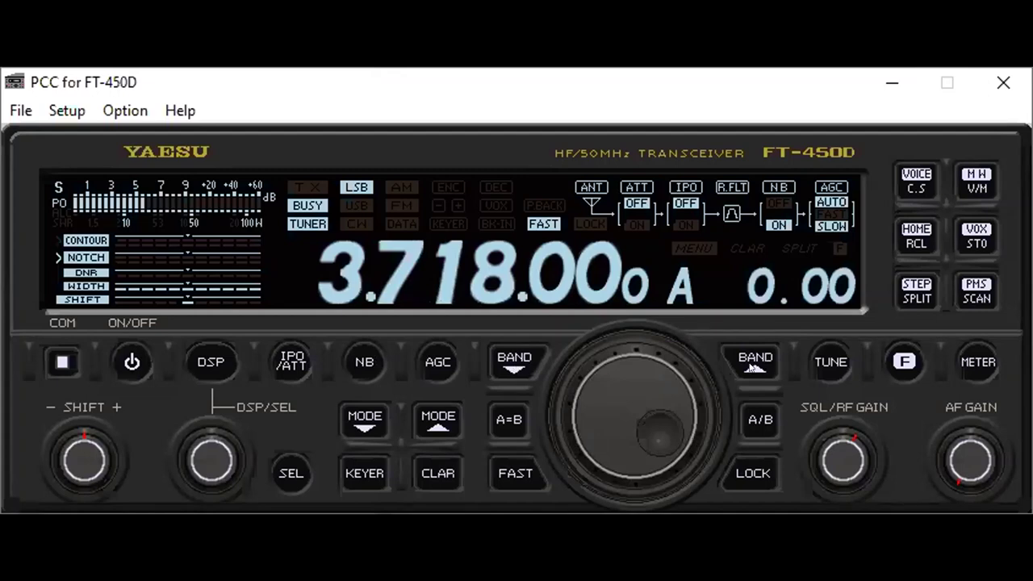
click(751, 367)
click(751, 368)
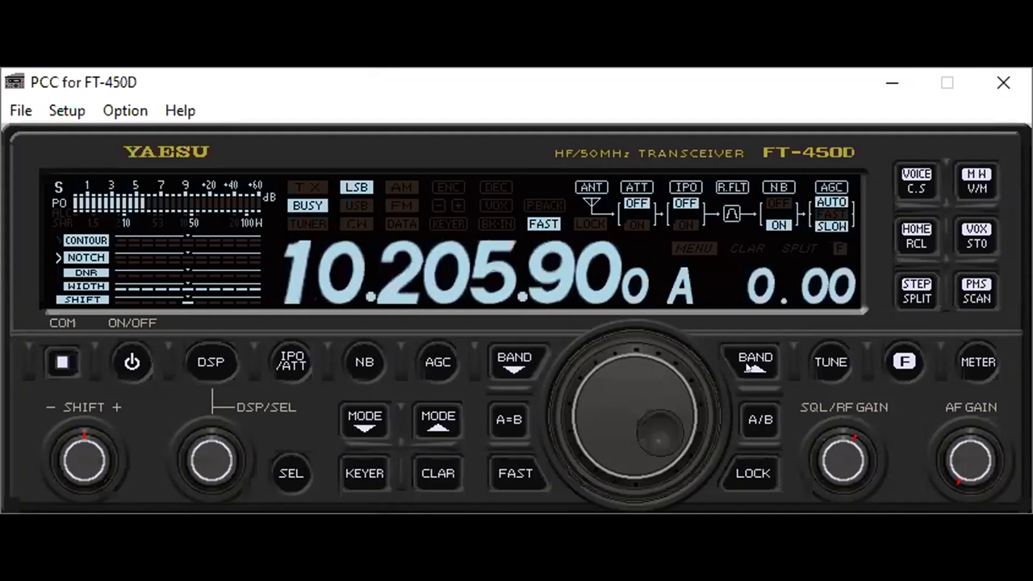
click(751, 367)
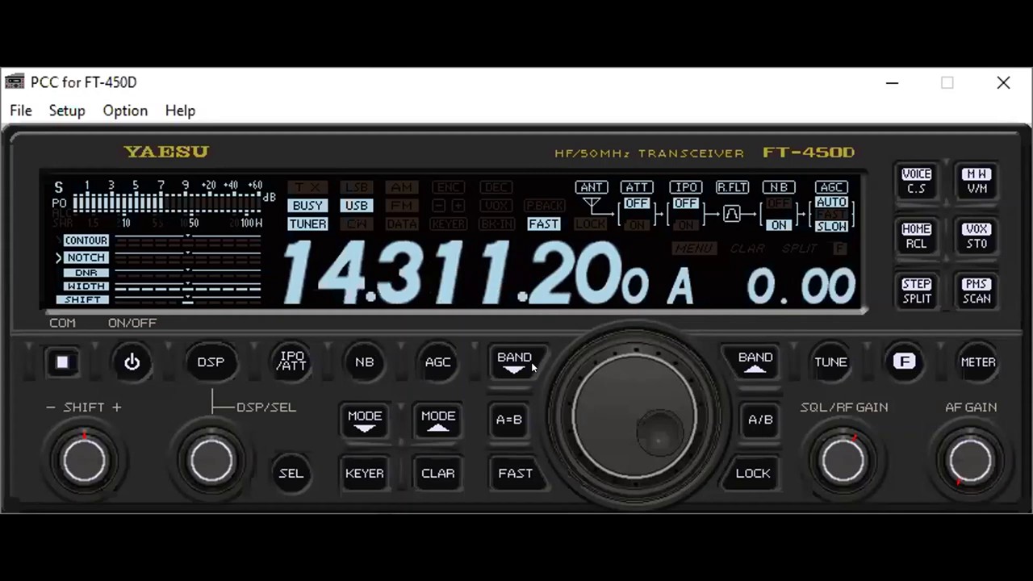
click(752, 365)
click(752, 365)
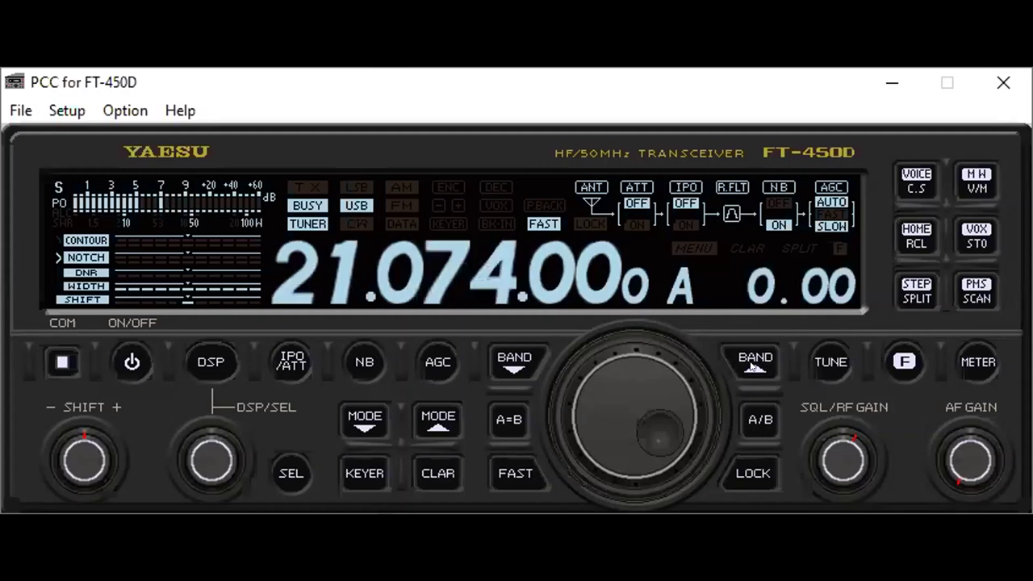
Step the transceiver up through the higher bands to 50 MHz and on around through 1.875 MHz to 3.718 MHz
click(751, 365)
click(752, 365)
click(752, 364)
click(752, 365)
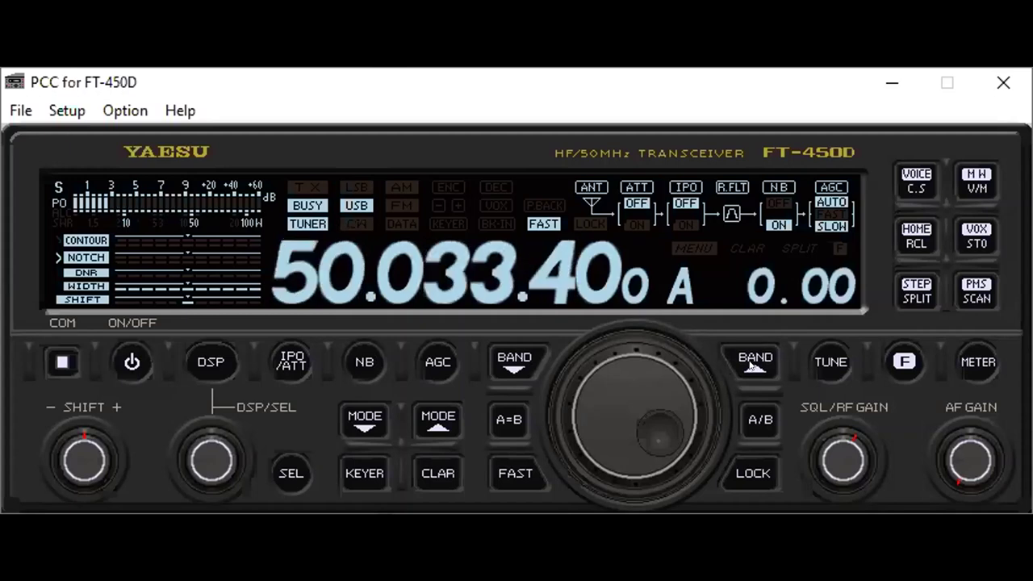
click(752, 364)
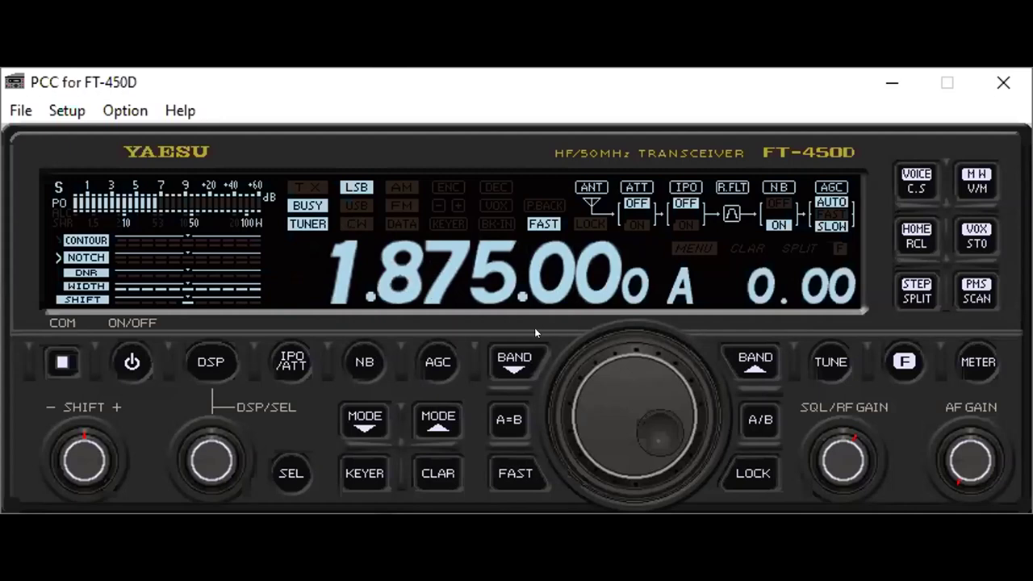
click(750, 364)
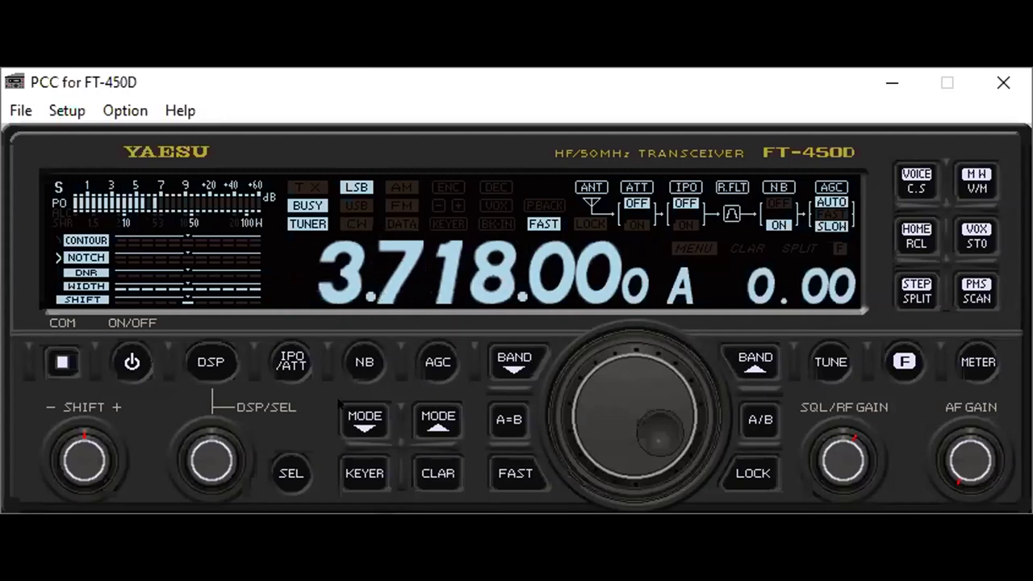
Step the operating mode on 3.718 MHz up through the available modes and back down to LSB
click(435, 426)
click(435, 426)
click(377, 425)
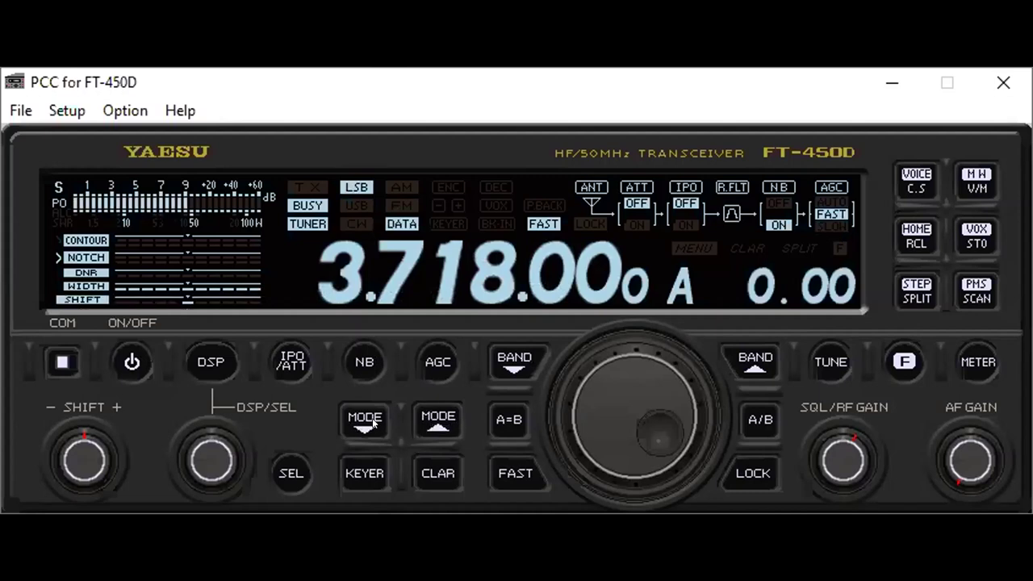
click(378, 425)
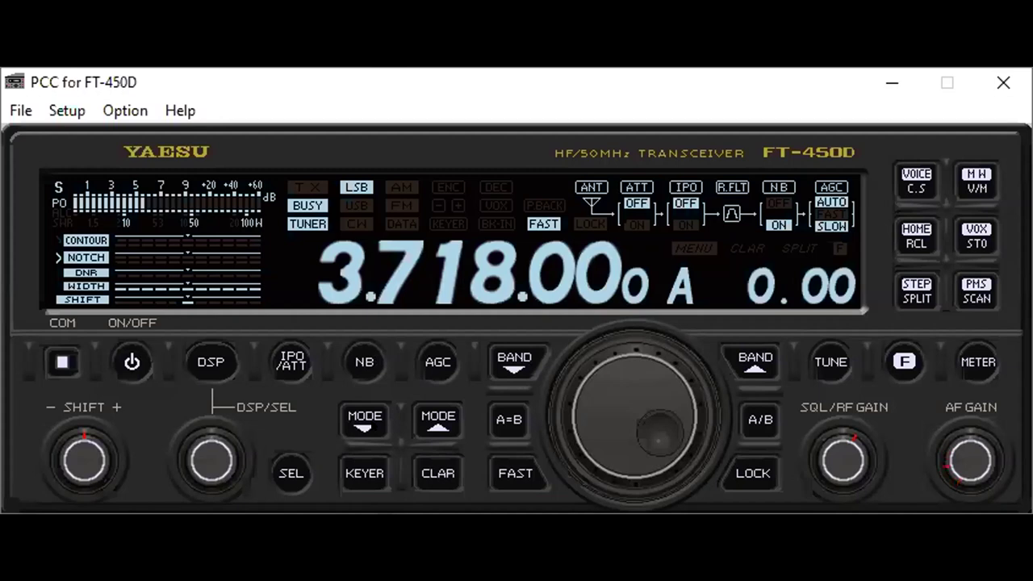
Step the transceiver up through 7.092.50 and 10.205.90 MHz to 21.074 MHz, and back down to 10.205.90 MHz
click(757, 367)
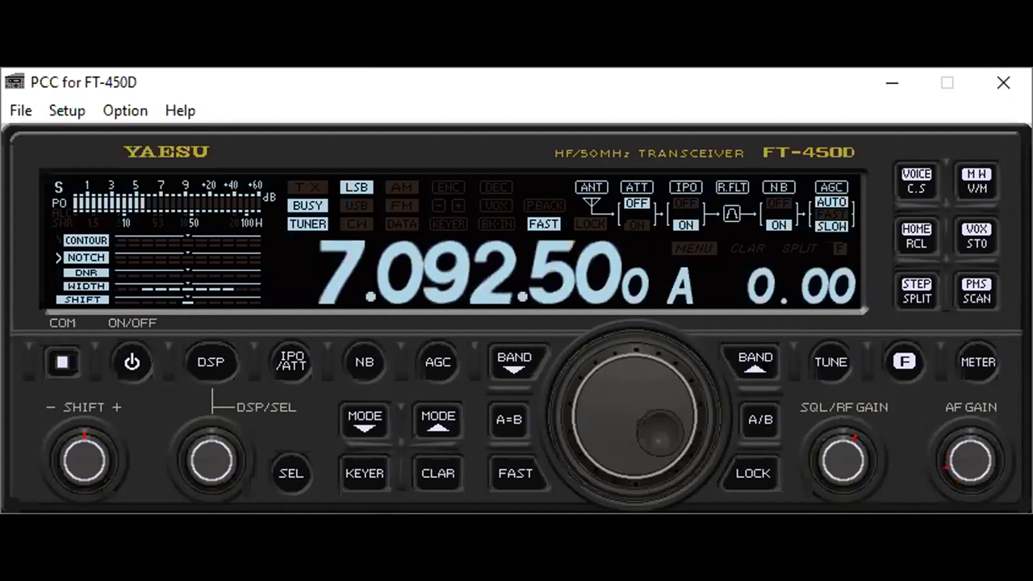
click(765, 364)
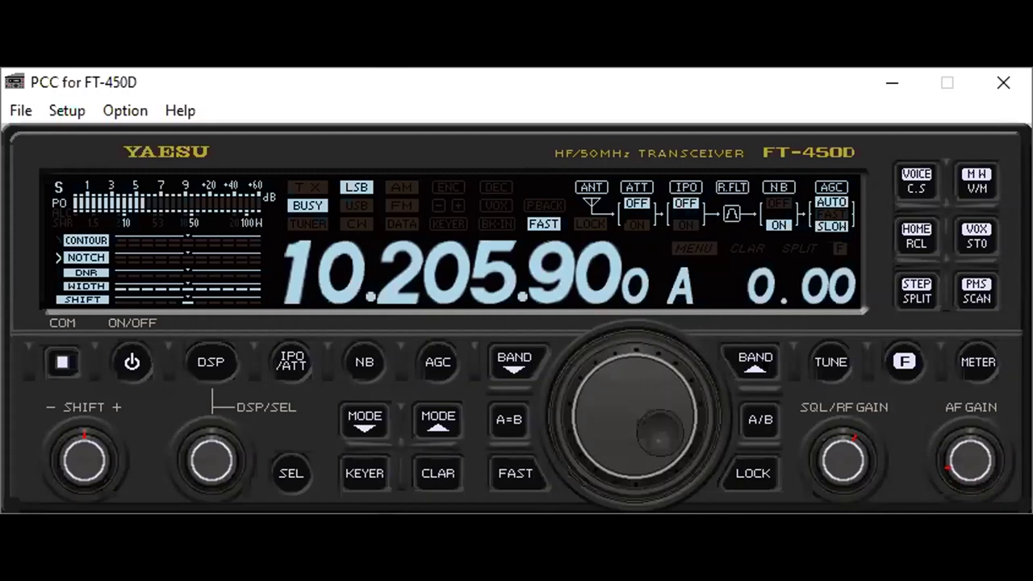
click(765, 365)
click(765, 365)
click(765, 365)
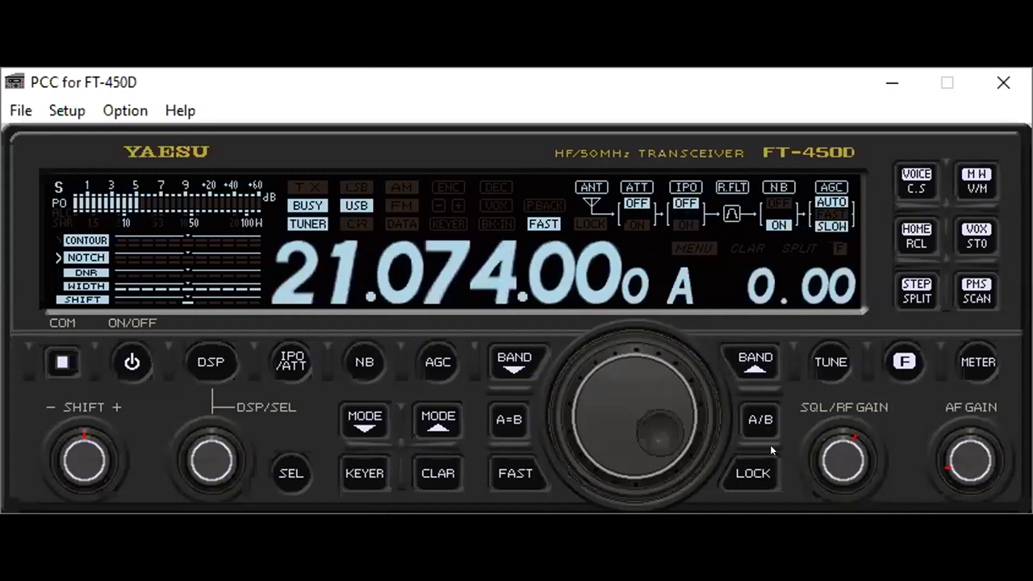
click(530, 364)
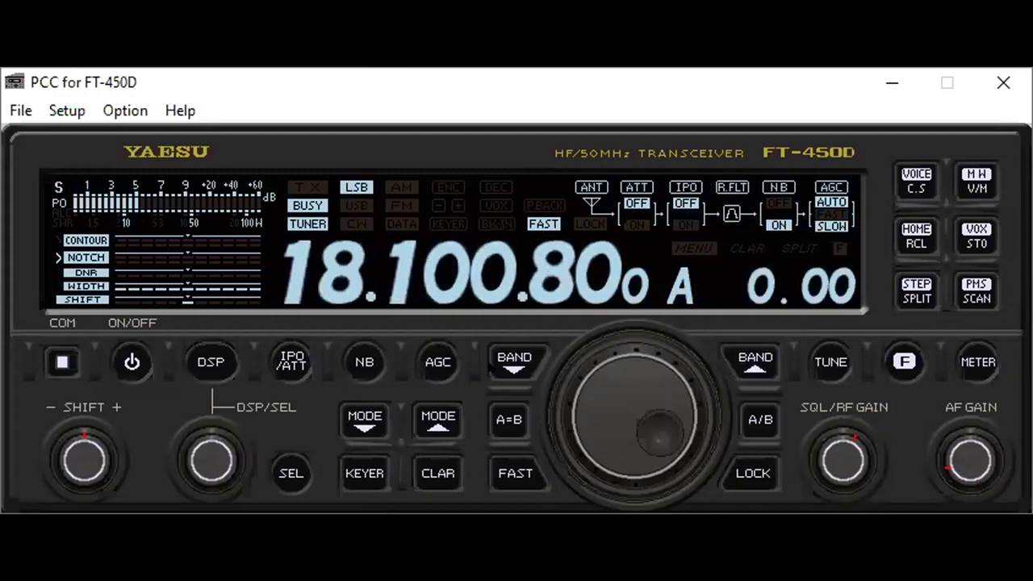
click(514, 365)
click(511, 365)
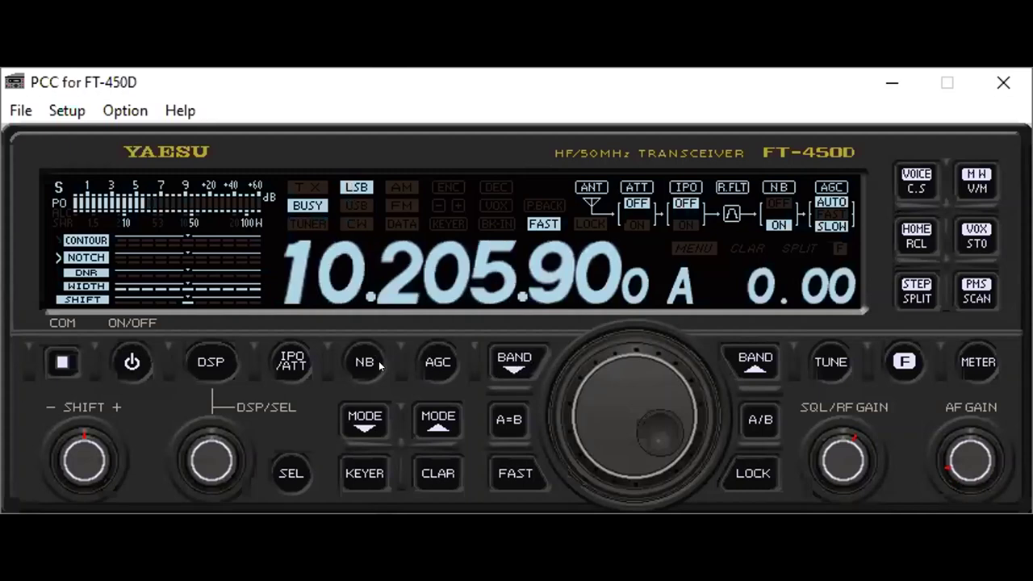
Cycle the operating mode on 10.205.90 MHz upward until USB is selected
click(434, 416)
click(434, 415)
click(432, 414)
click(432, 414)
click(431, 414)
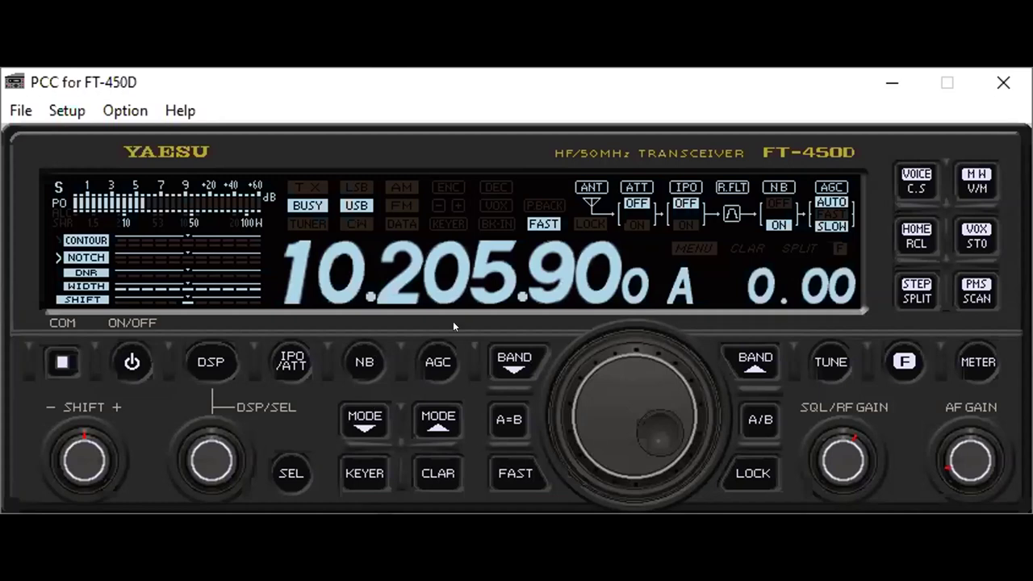
Cycle the operating mode onward through LSB and FM to CW on the lower sideband
click(420, 412)
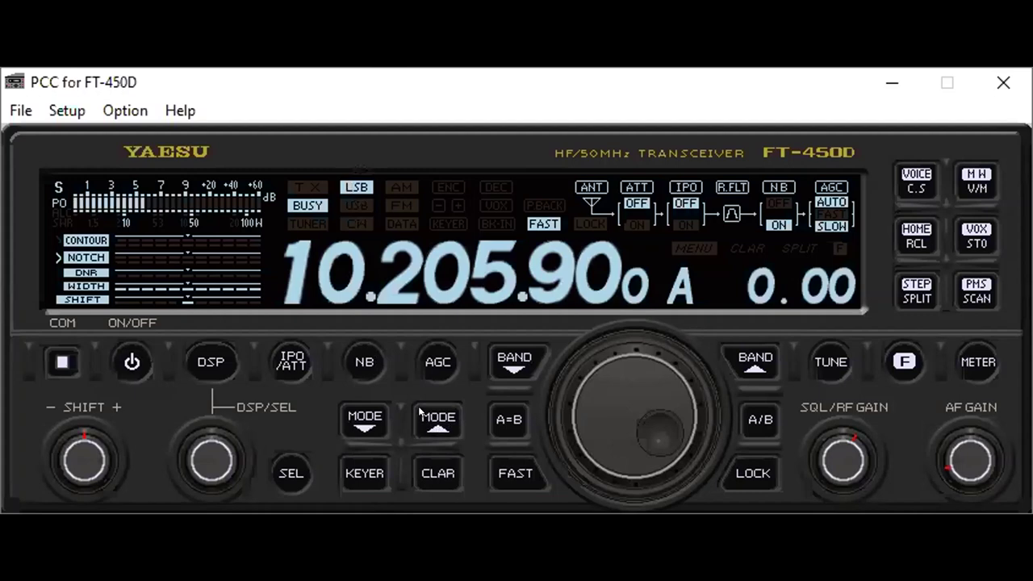
click(421, 412)
click(420, 412)
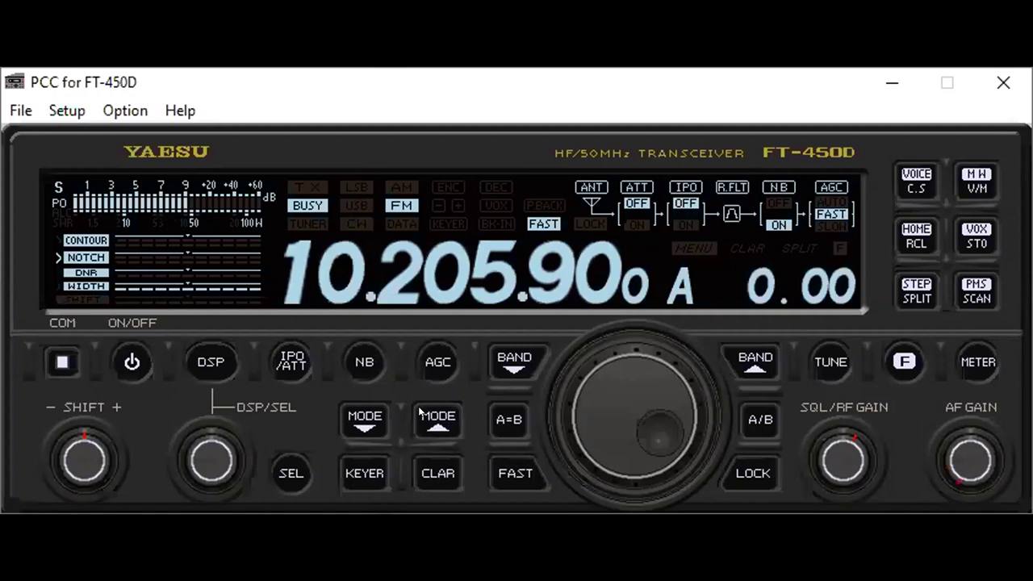
click(421, 413)
click(420, 412)
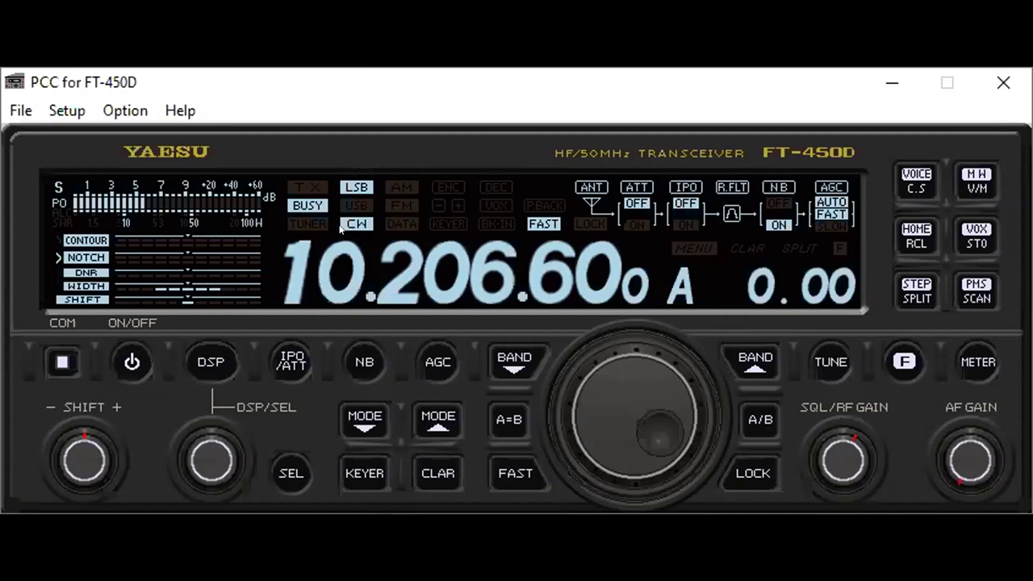
Switch the CW mode back and forth between lower and upper sideband, ending on CW with USB
click(436, 424)
click(361, 413)
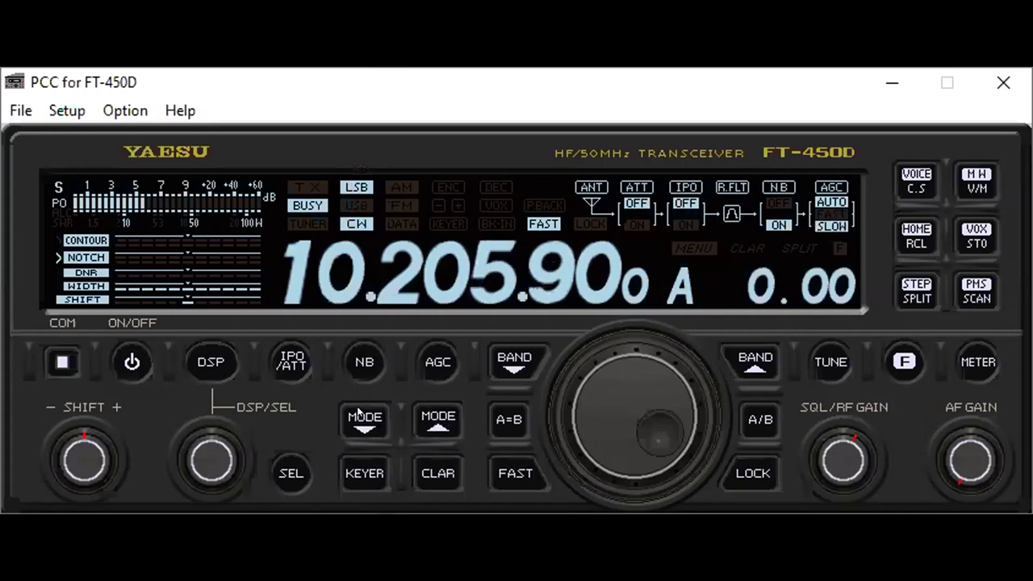
click(376, 424)
click(448, 423)
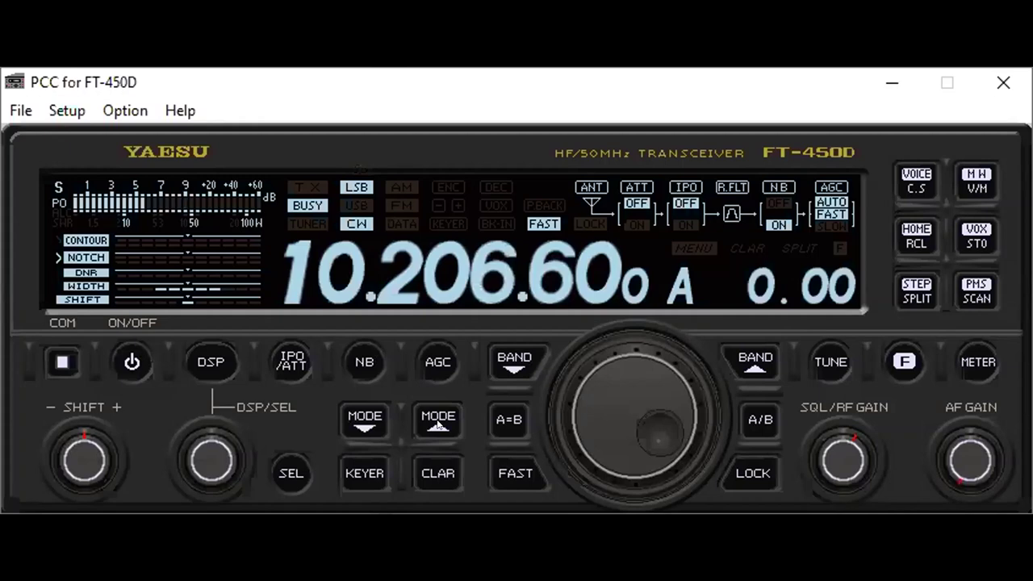
click(436, 426)
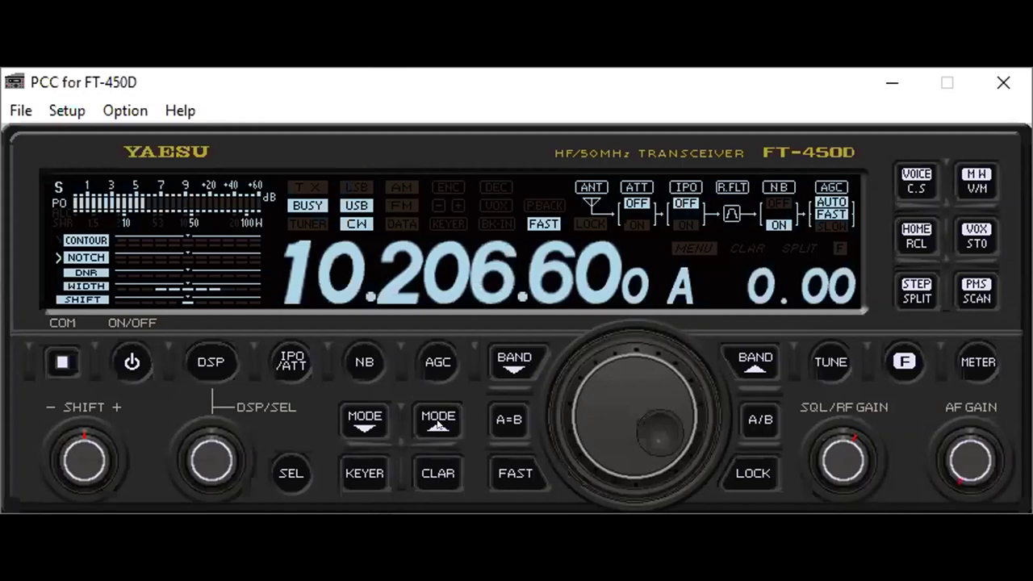
click(437, 425)
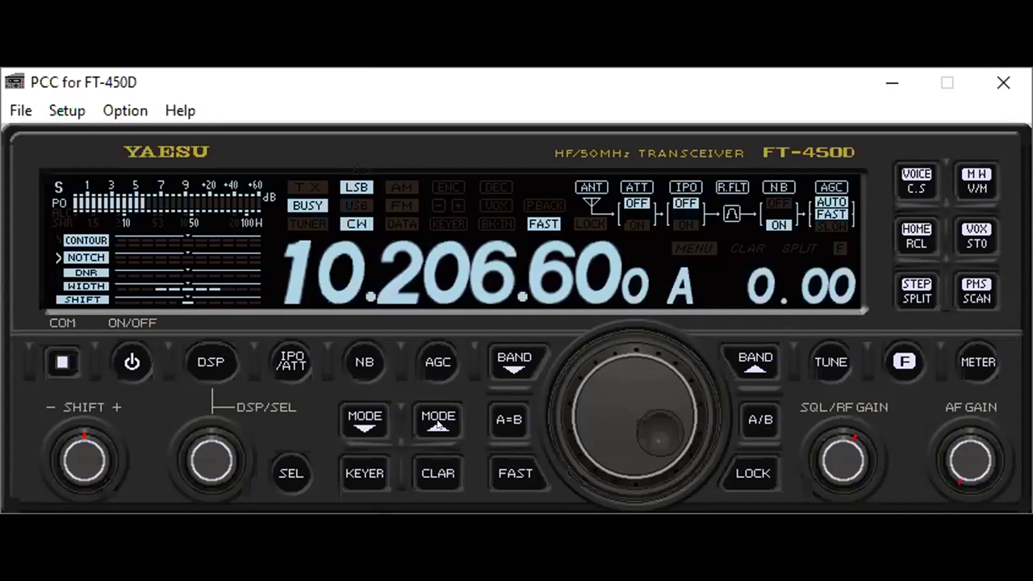
click(437, 425)
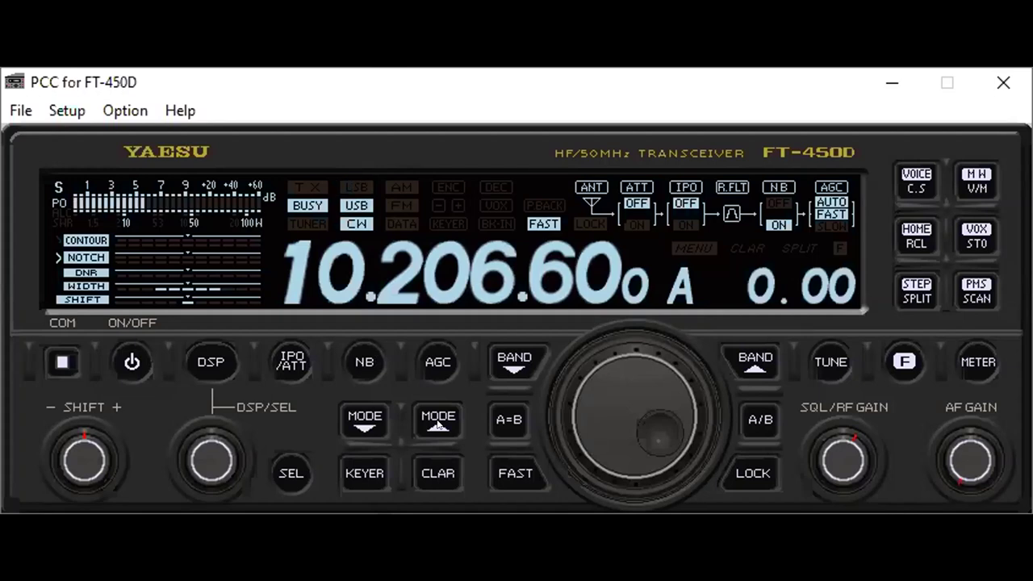
Cycle the operating mode through AM, LSB, FM and CW, ending on plain USB
click(365, 426)
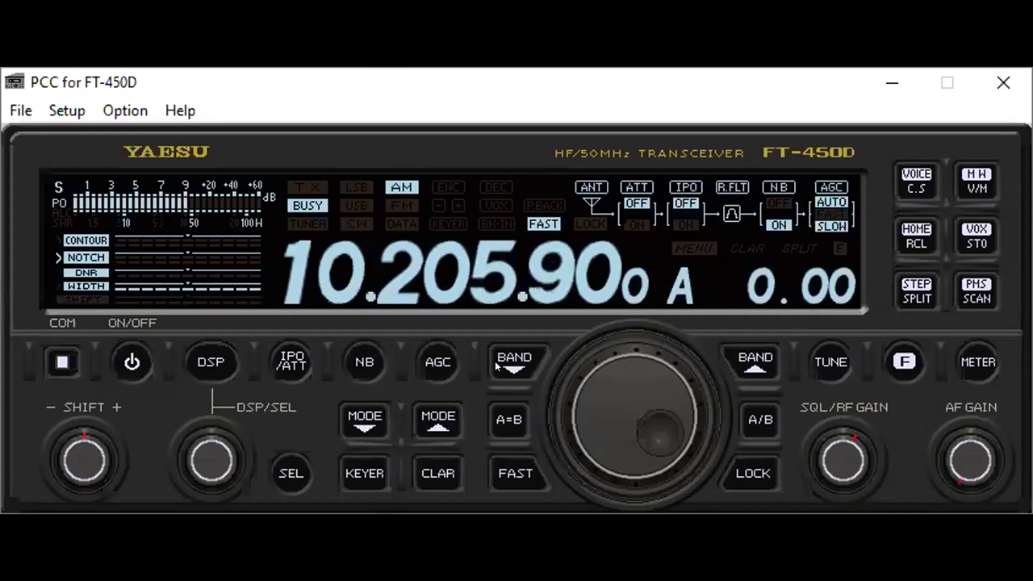
click(367, 426)
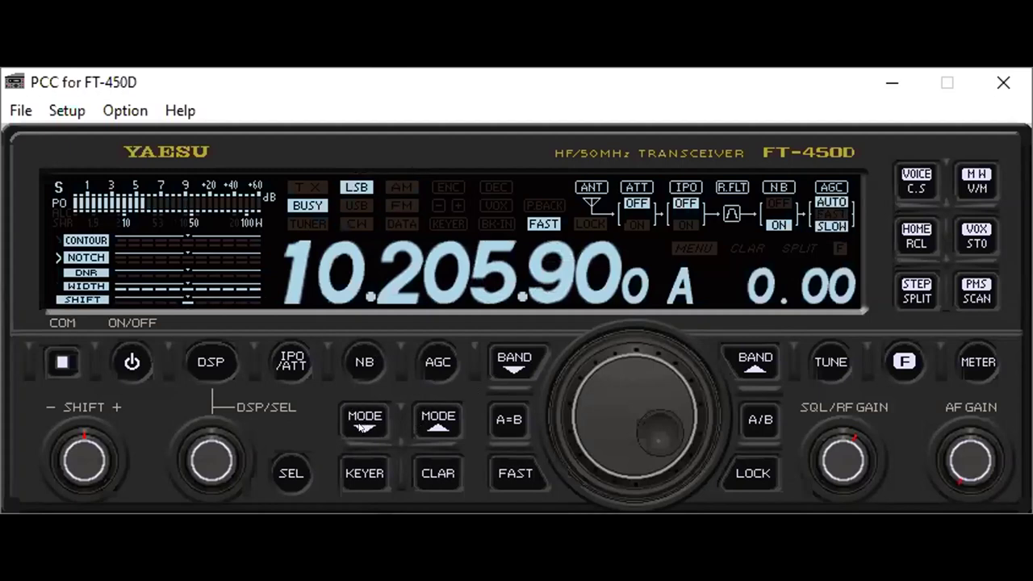
click(436, 420)
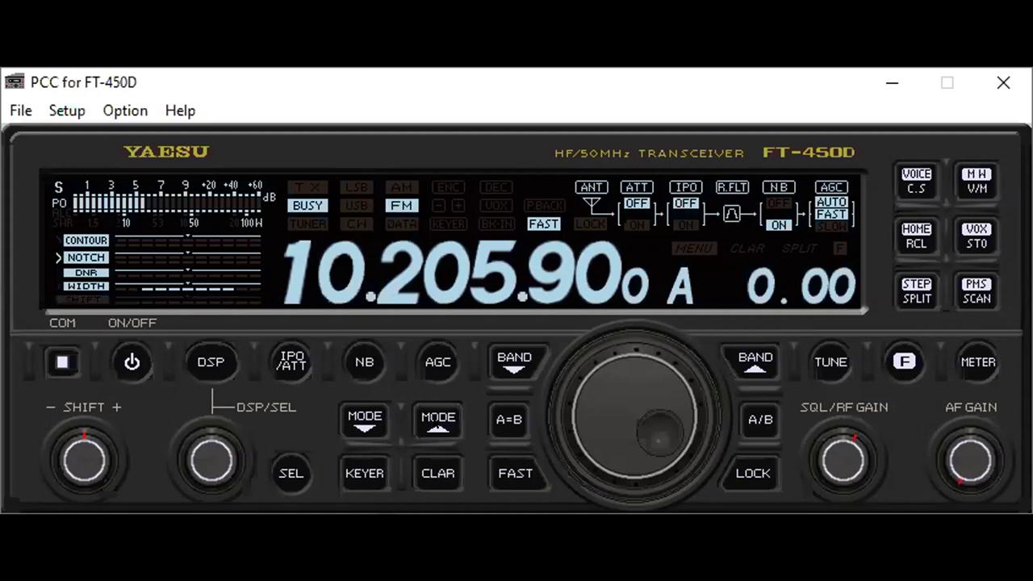
click(436, 419)
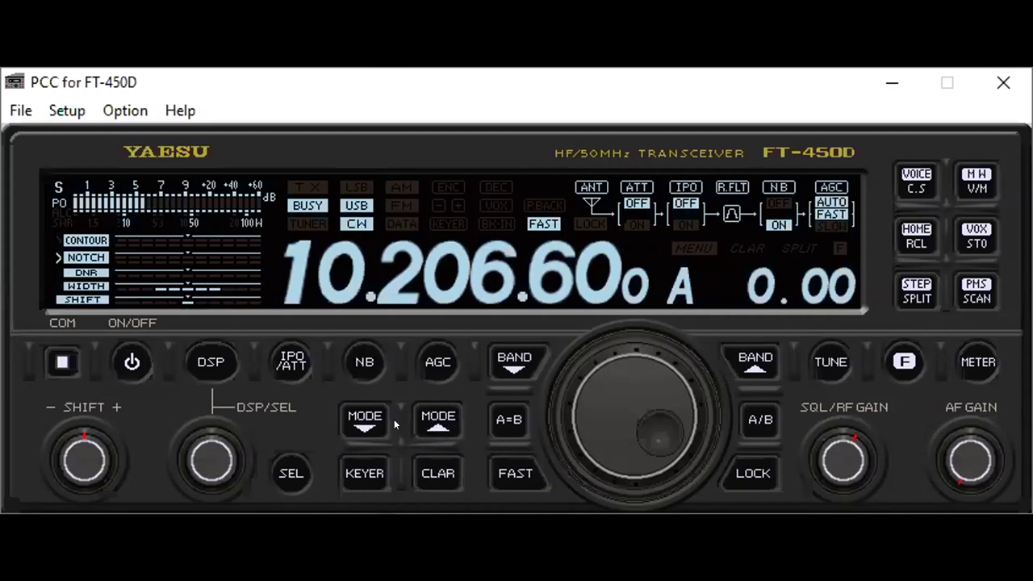
click(436, 419)
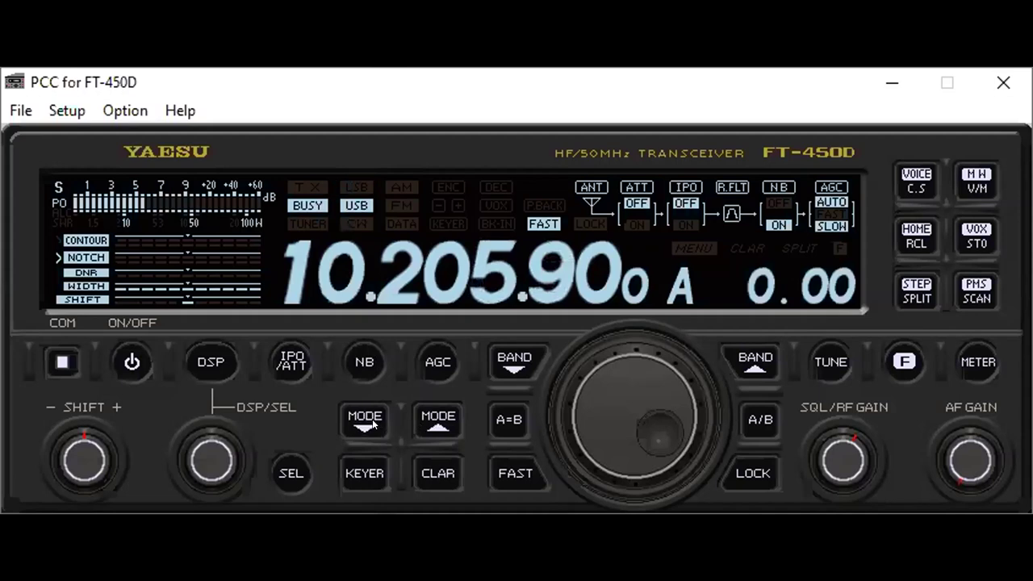
Step down to 7.092.50 MHz and try the tuning lock by locking it, turning the main dial and unlocking it
click(494, 370)
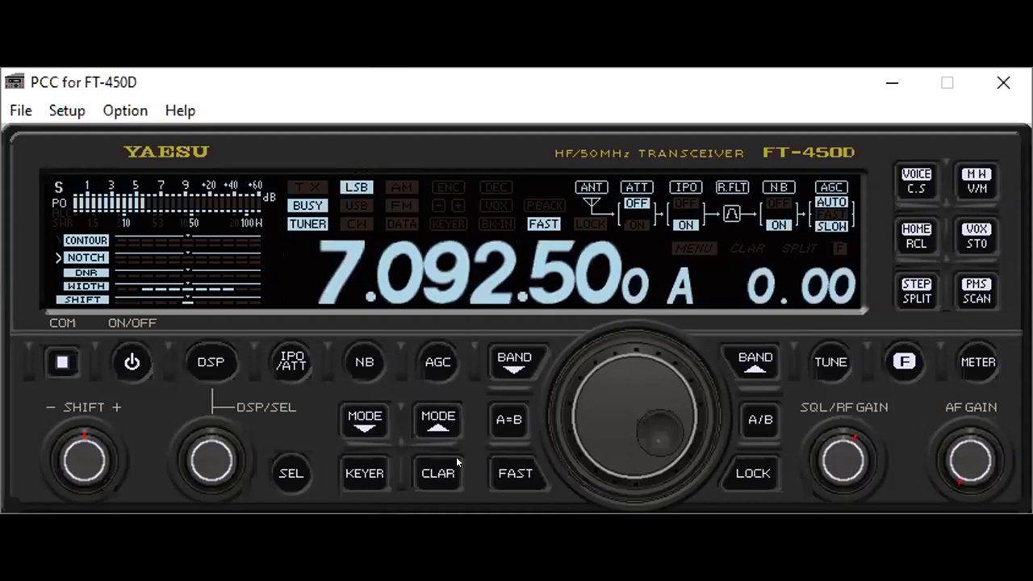
click(746, 470)
drag(652, 422, 618, 461)
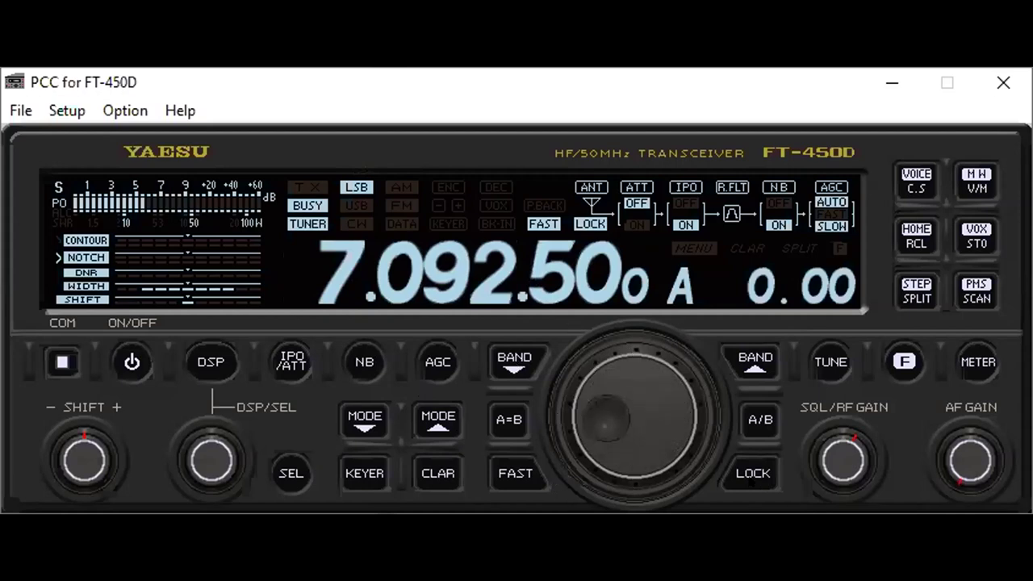
click(753, 476)
Turn the noise blanker off and back on
click(358, 366)
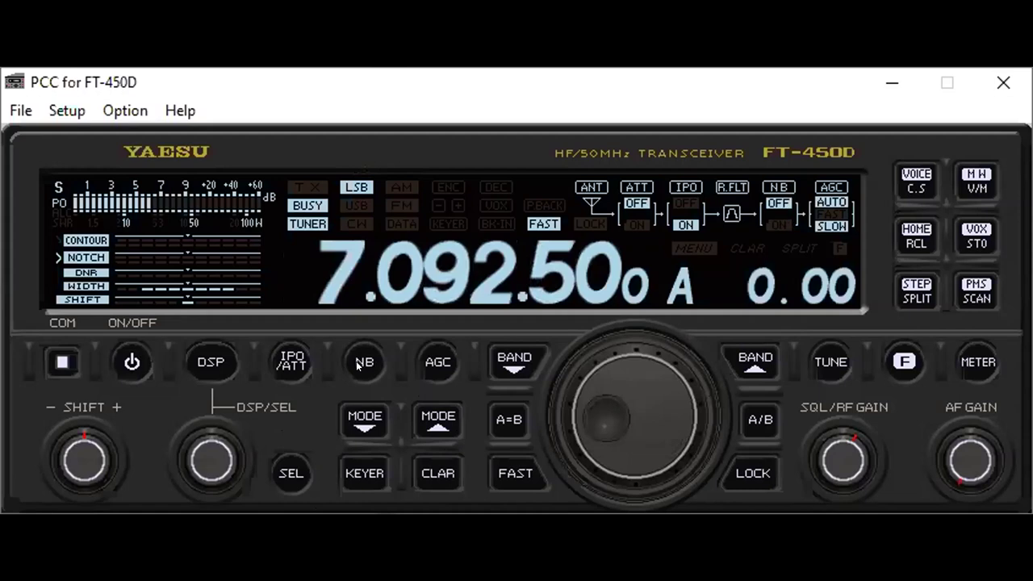
click(358, 366)
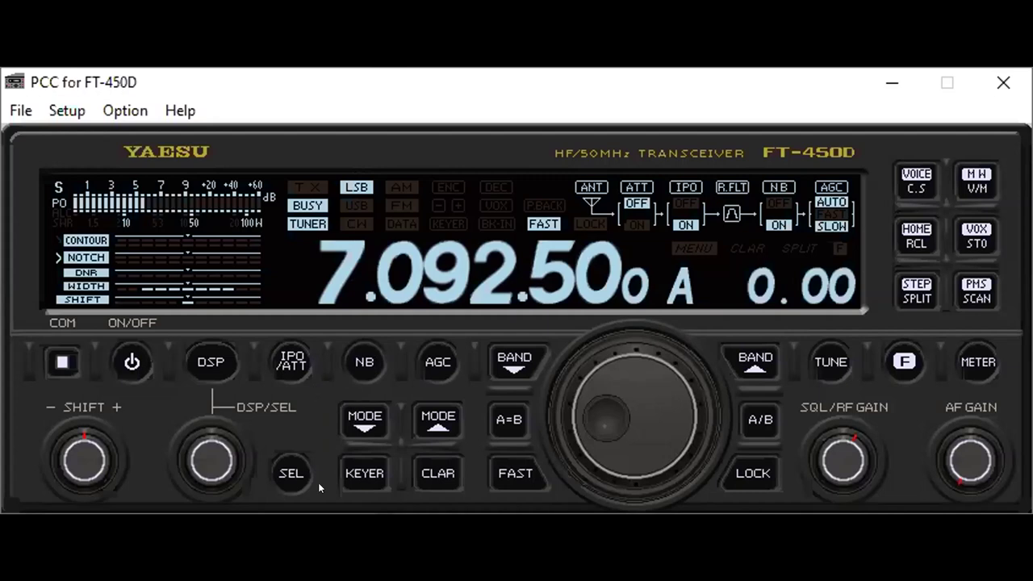
Review the available attenuator and IPO combinations and the DSP functions without changing any
click(293, 363)
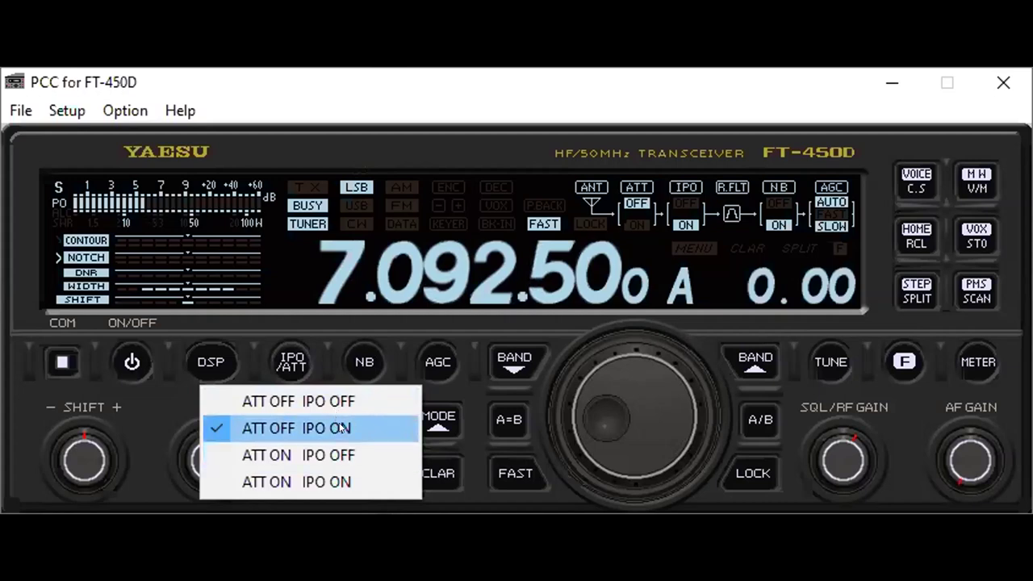
click(140, 383)
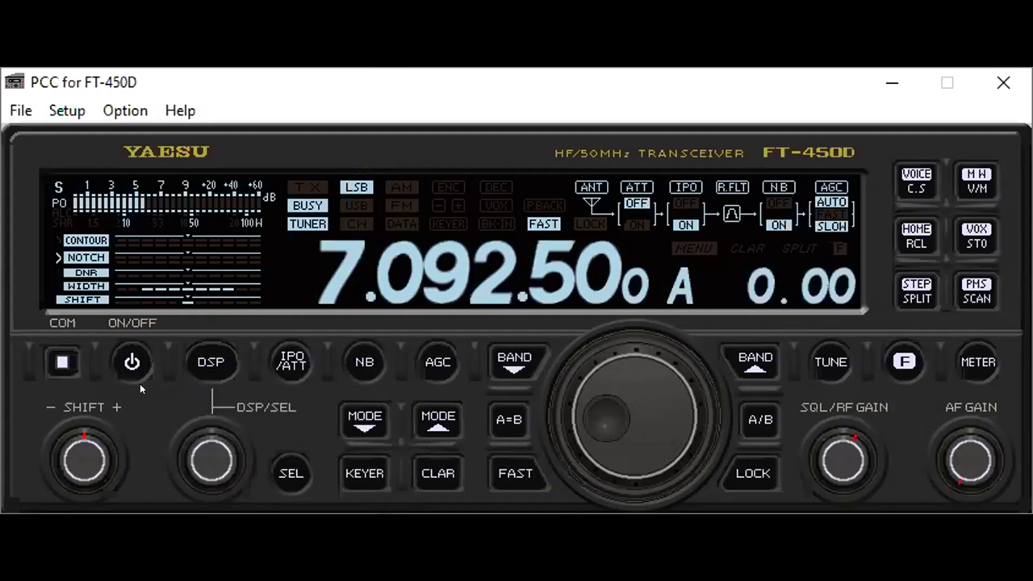
click(218, 367)
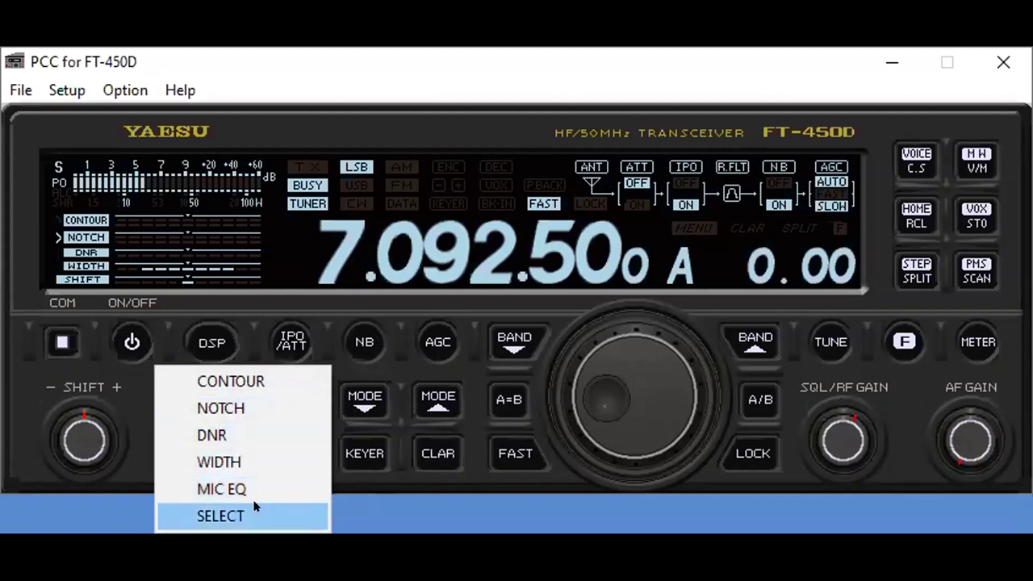
click(138, 400)
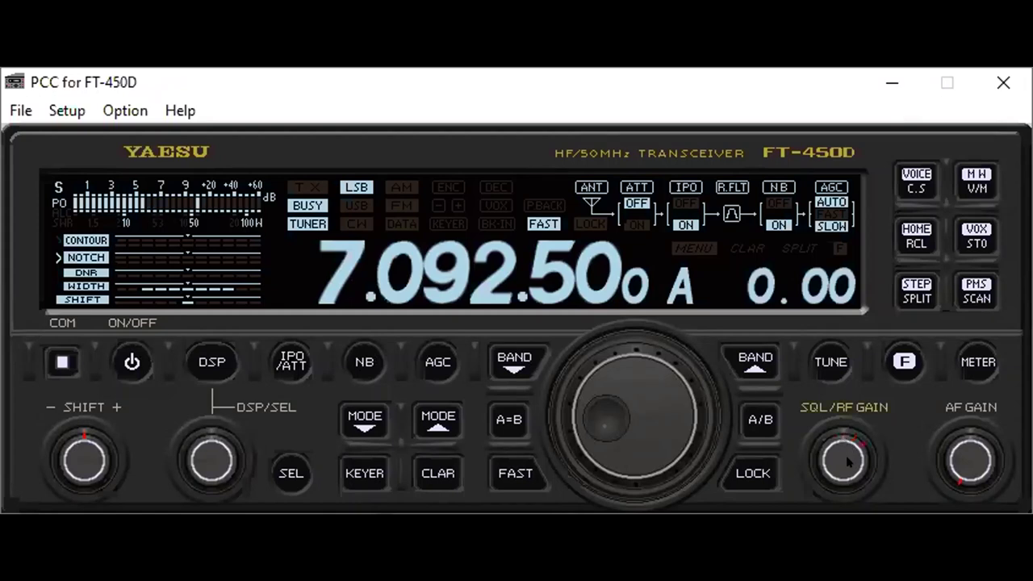
Adjust the squelch/RF gain
scroll(966, 463, up, 1)
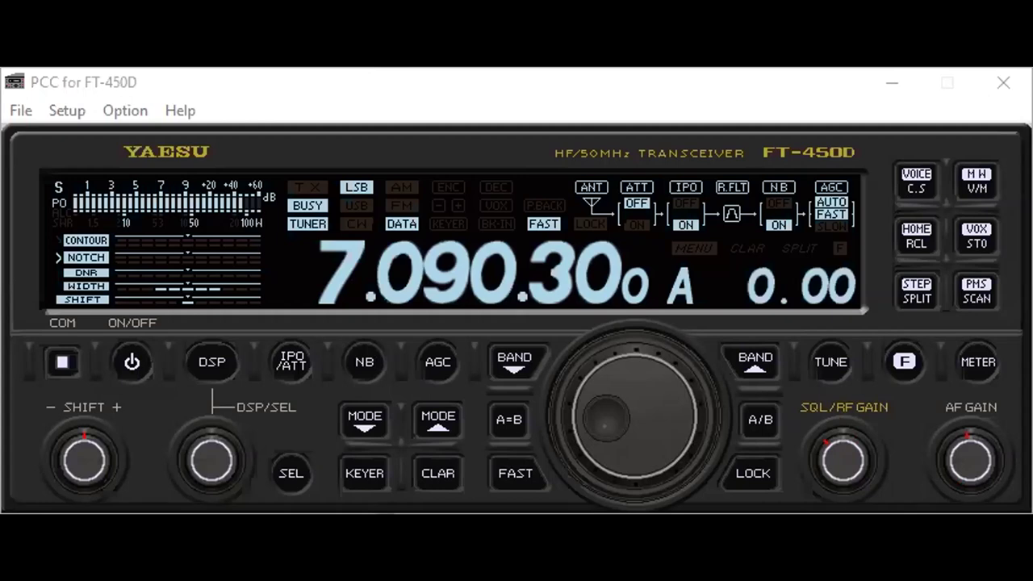
Cycle the operating mode on the 7 MHz band from LSB data through USB to plain LSB
click(475, 278)
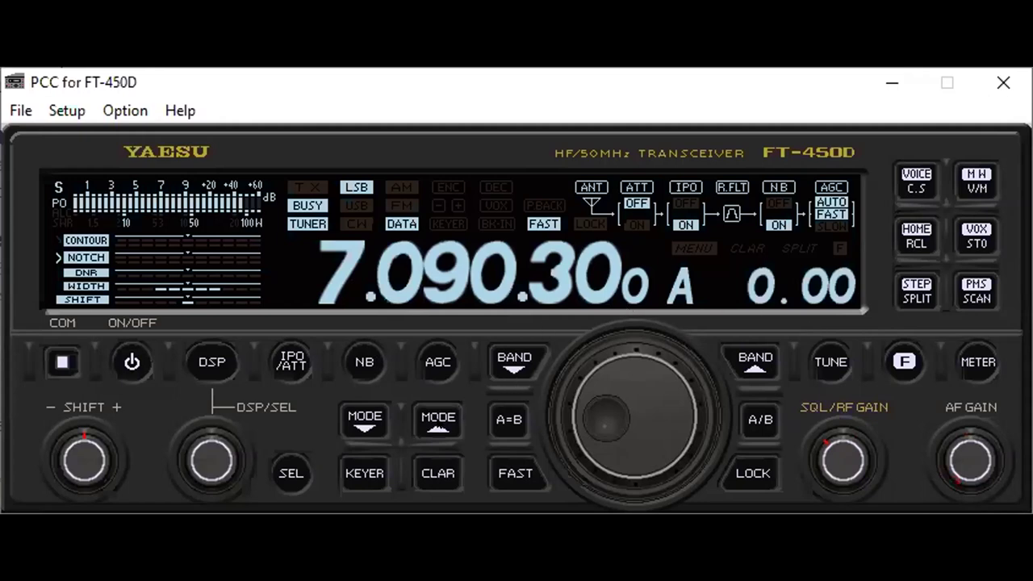
click(438, 417)
click(439, 417)
click(438, 417)
click(438, 417)
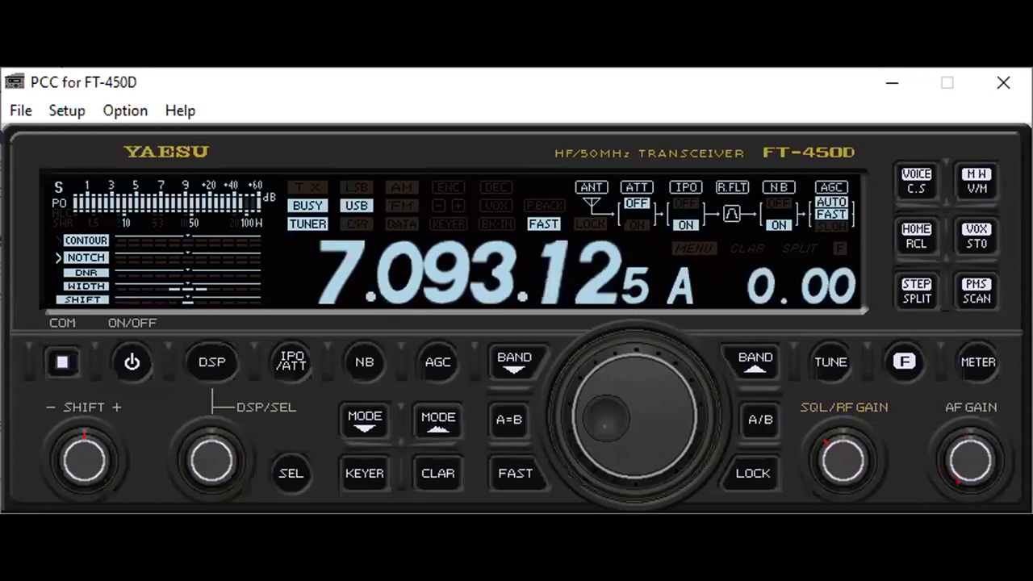
click(438, 417)
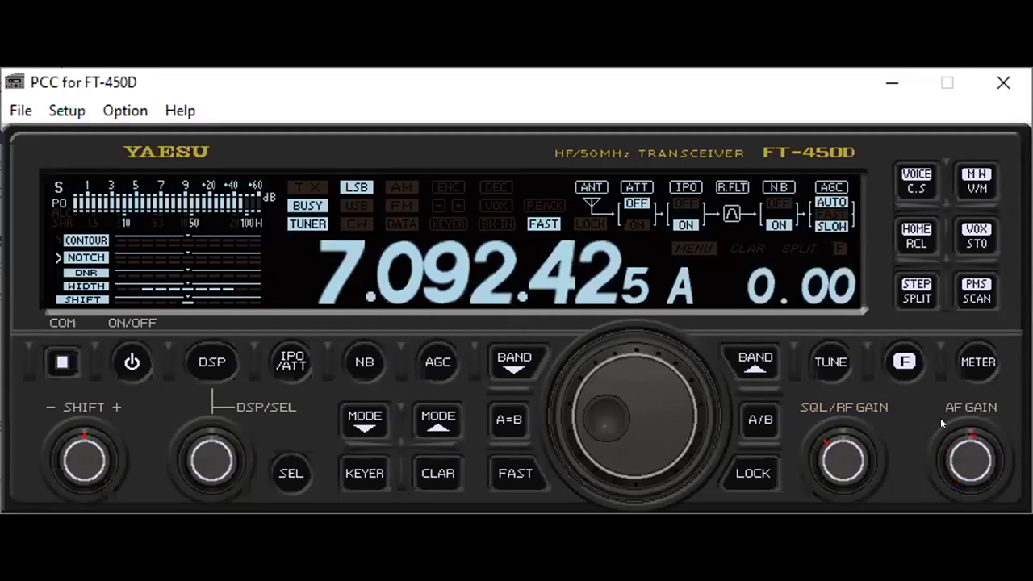
Set the AF gain to about its midpoint and tune VFO A to 7.093.00 MHz
drag(983, 483, 966, 477)
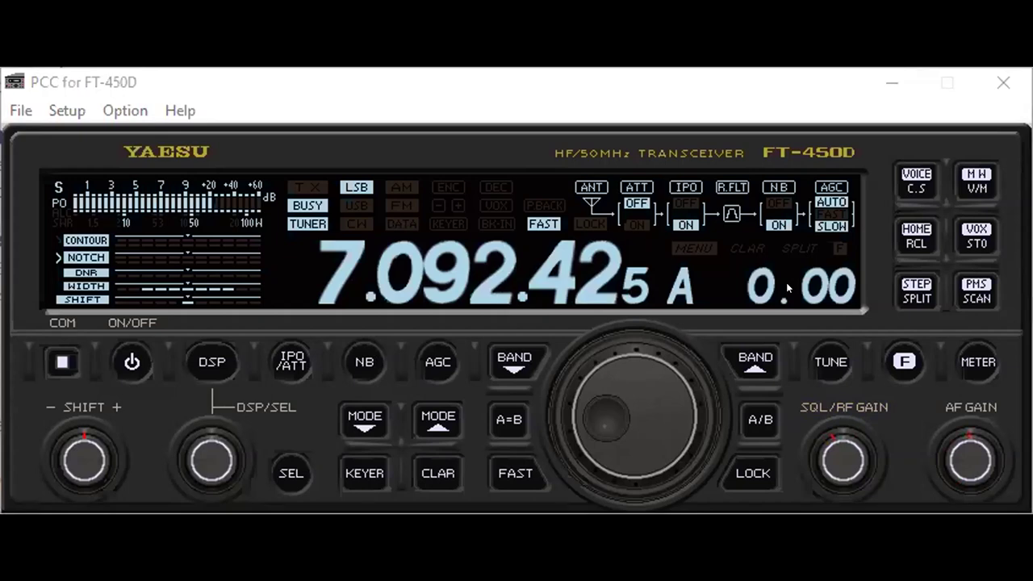
scroll(610, 379, up, 1)
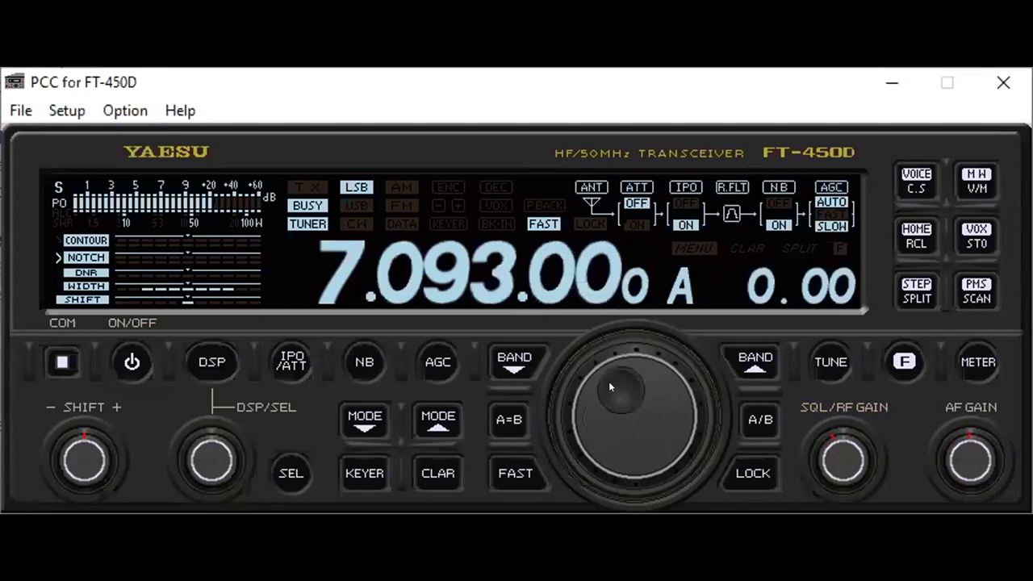
Tune VFO A up the 7 MHz band through 7.116.00 to 7.142.40 MHz
drag(610, 379, 569, 404)
drag(607, 346, 587, 438)
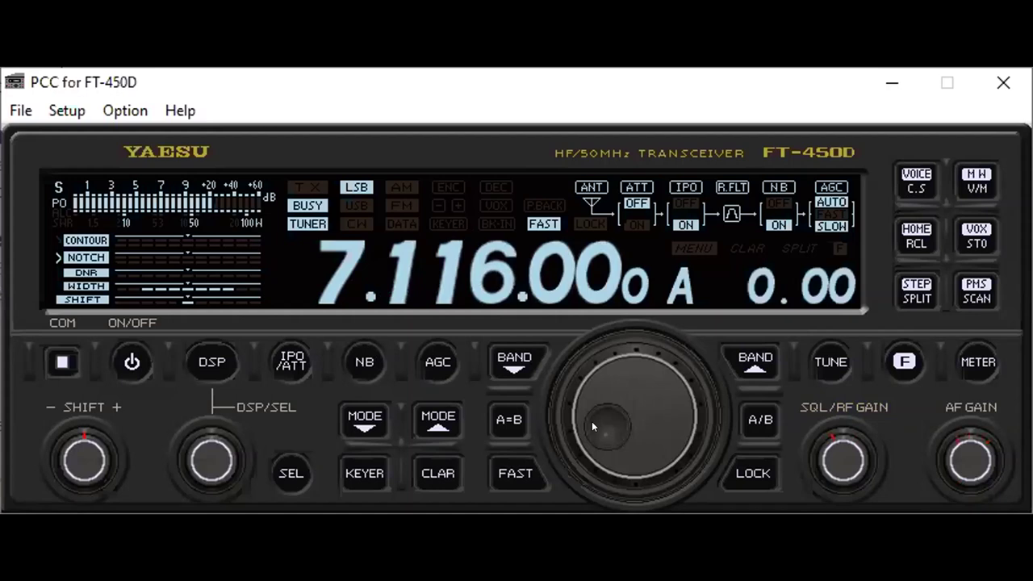
drag(591, 421, 555, 401)
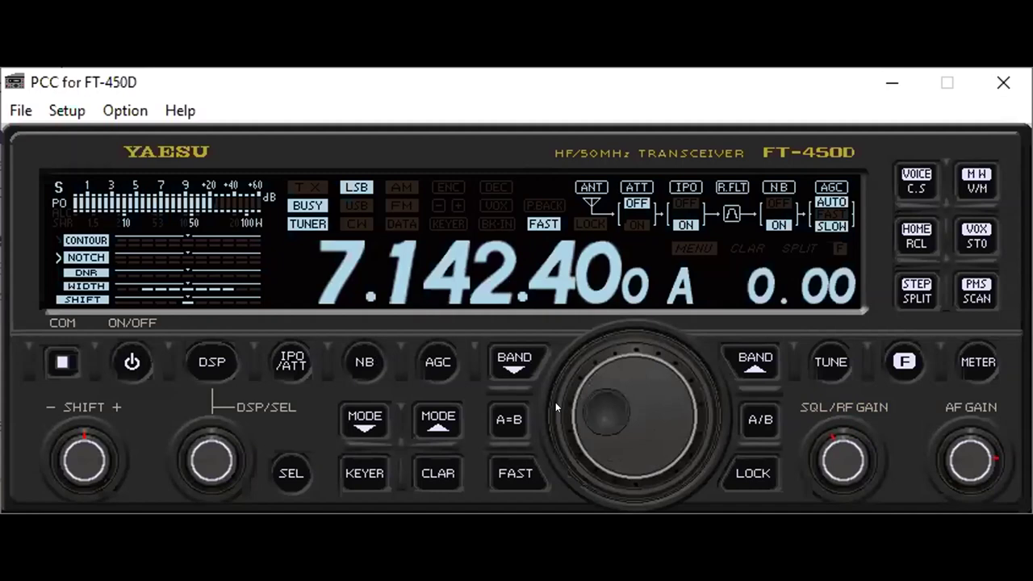
Step the band up through 10 MHz to 14 MHz, then back down to the 3.7 MHz band
click(748, 363)
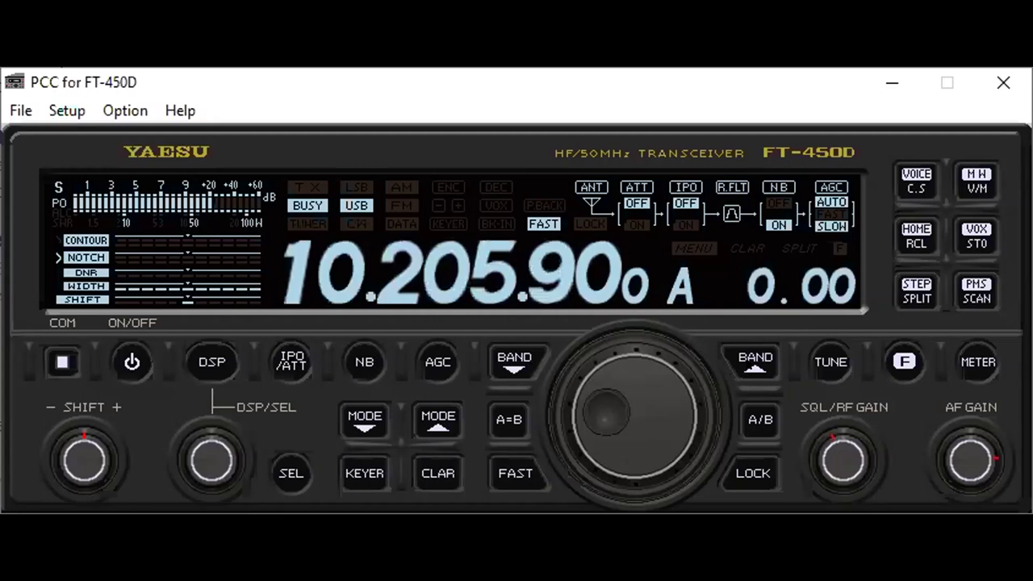
click(744, 355)
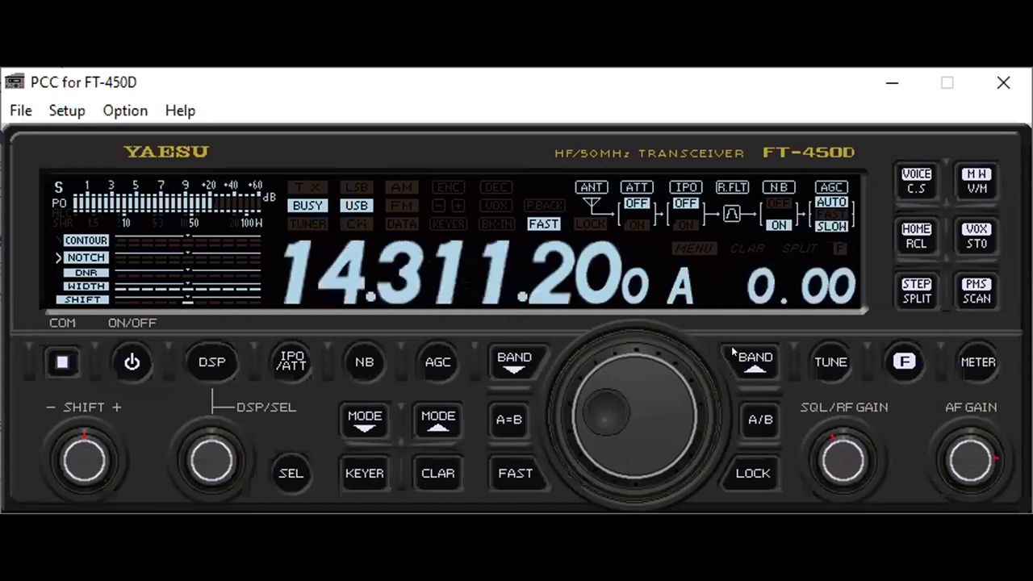
click(514, 355)
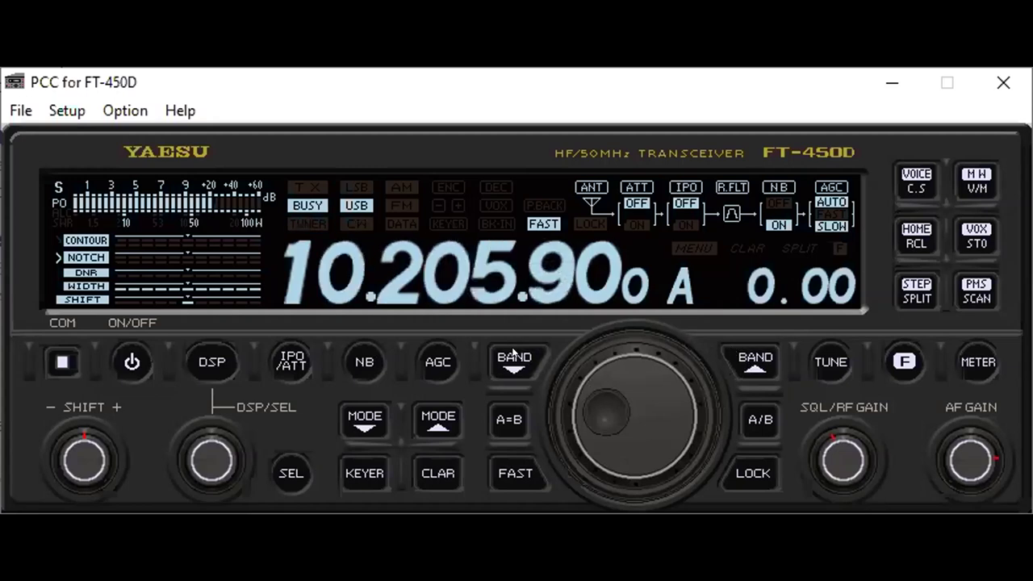
click(514, 359)
click(514, 359)
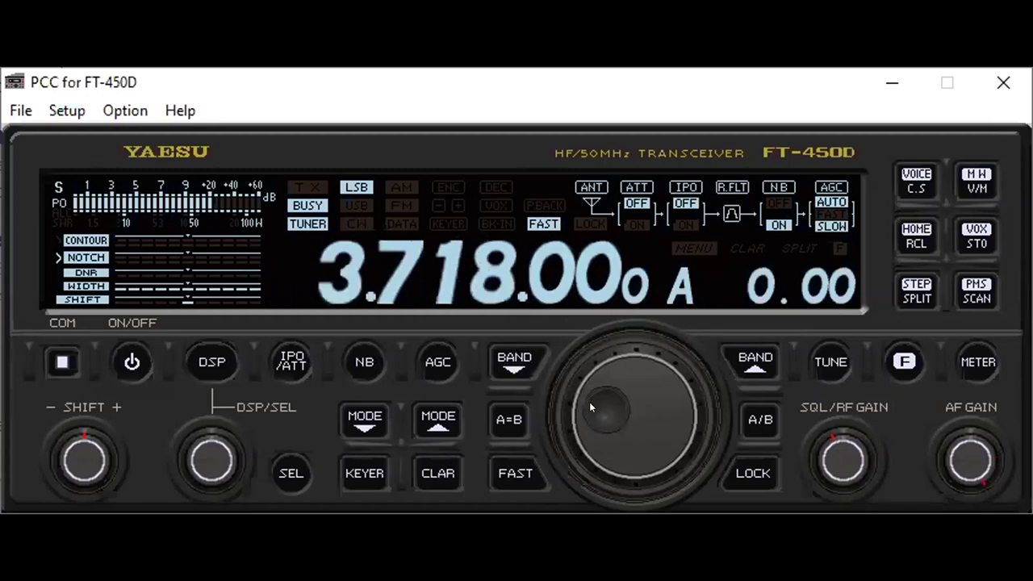
Tune VFO A on the 3.7 MHz band down to 3.701.10 MHz and back up to 3.703.00 MHz
drag(589, 400, 648, 468)
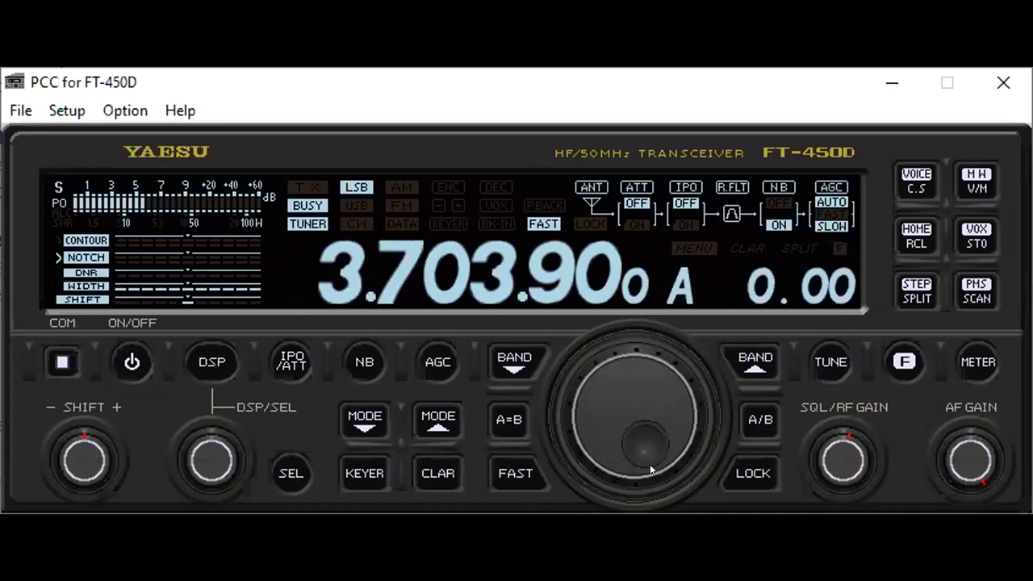
scroll(649, 464, down, 1)
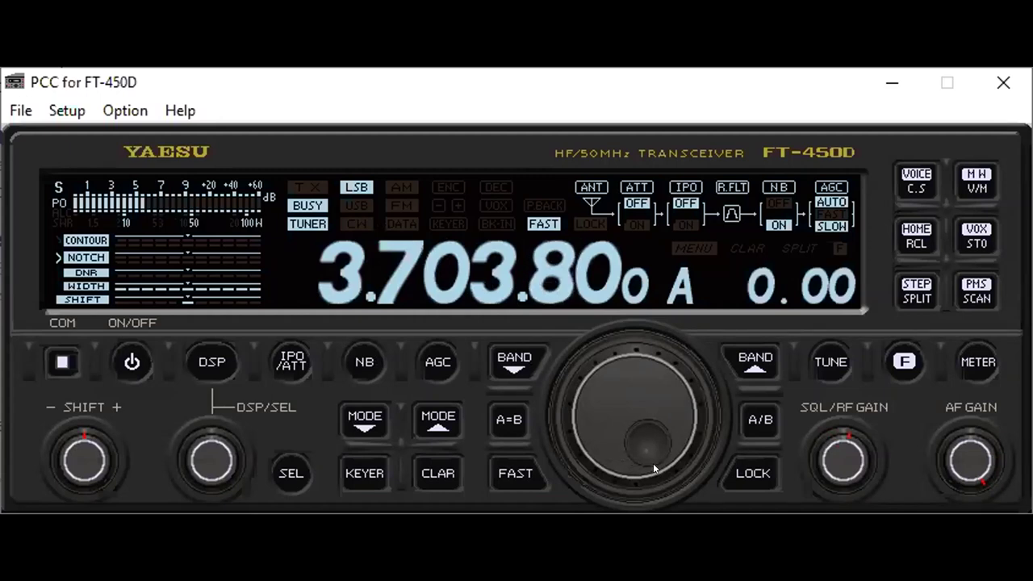
scroll(653, 462, down, 6)
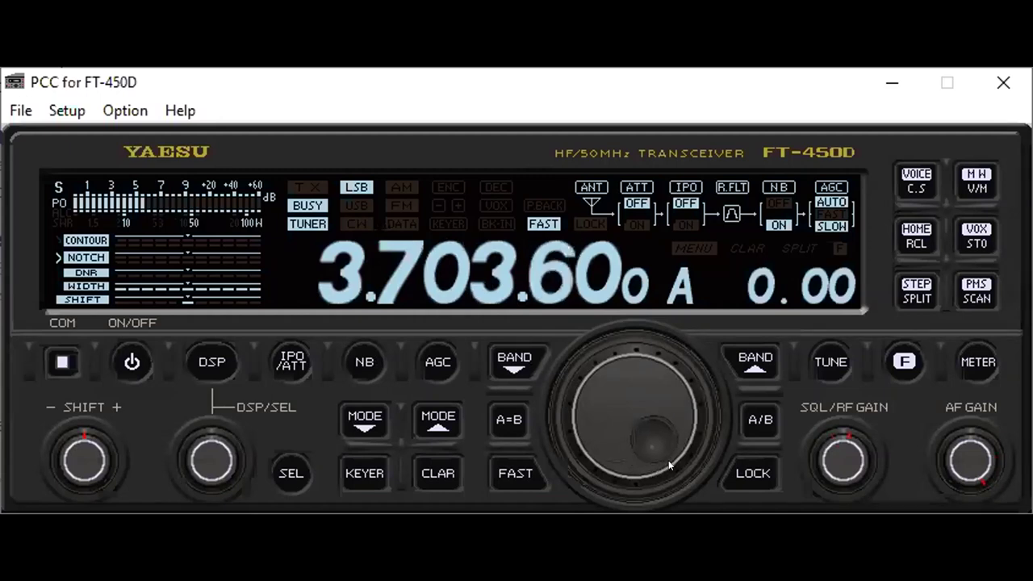
scroll(652, 440, down, 20)
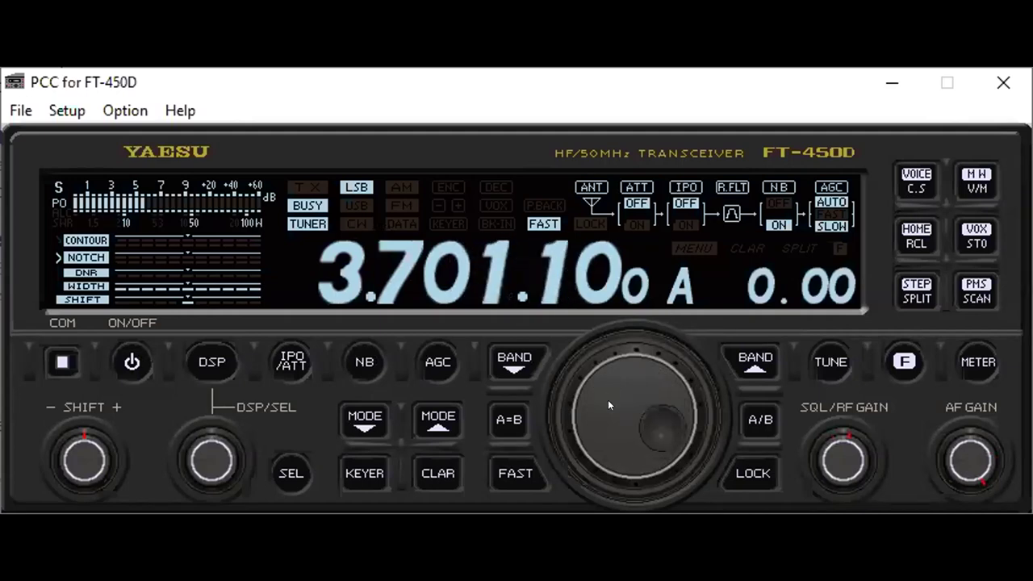
drag(664, 418, 588, 422)
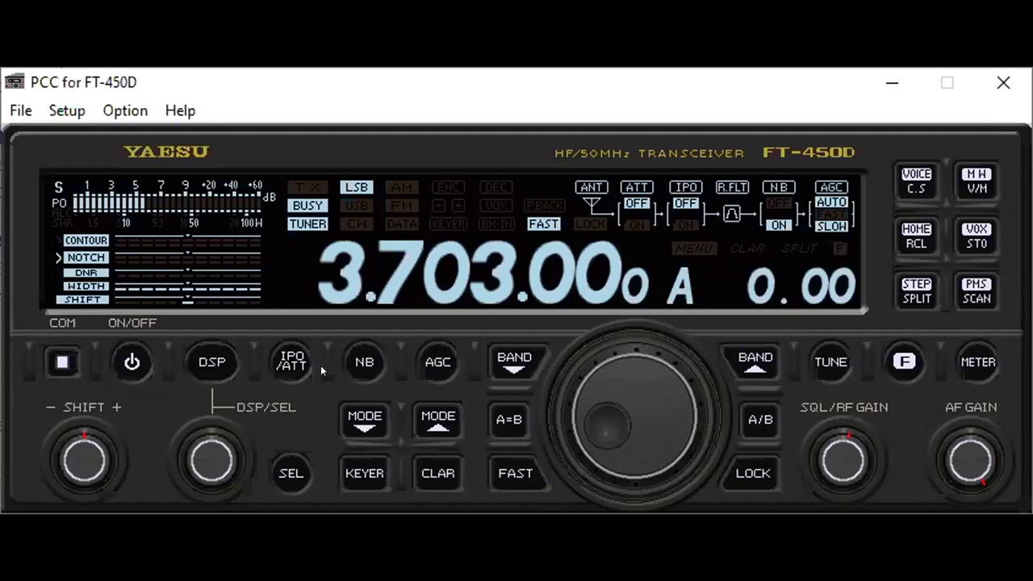
Turn on the DSP digital noise reduction (DNR) and adjust its level up and down to a medium setting
click(199, 371)
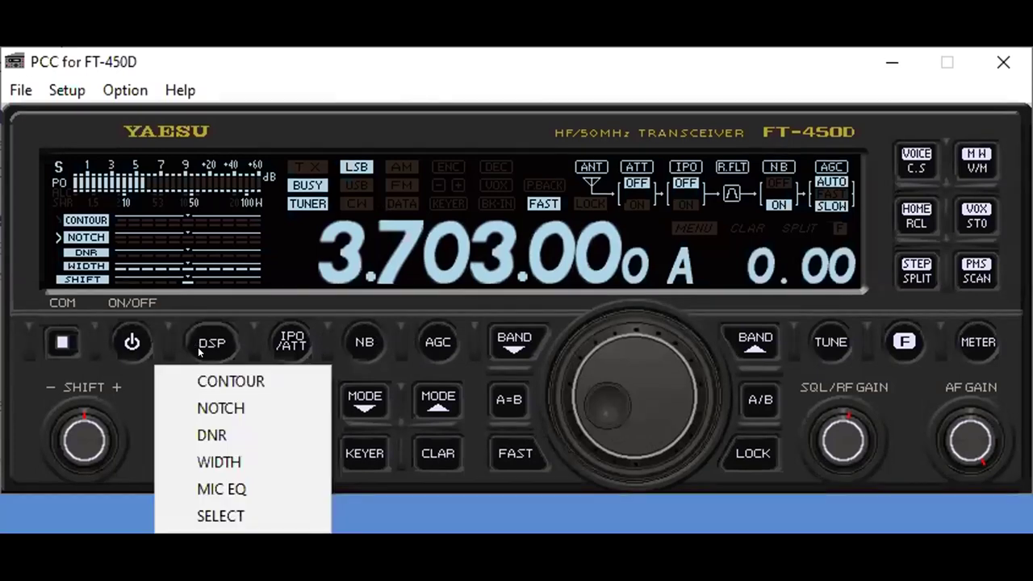
click(211, 435)
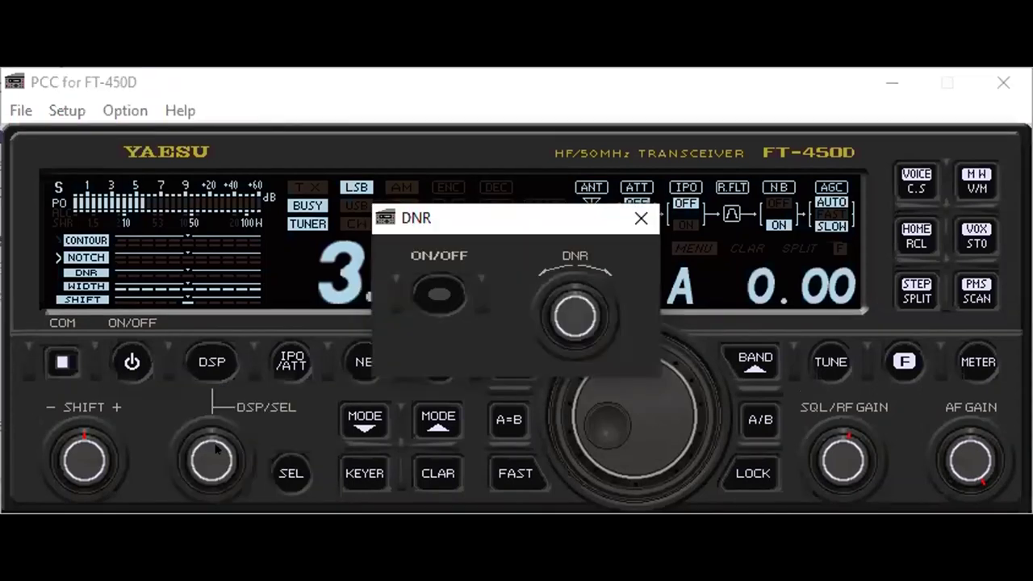
click(439, 295)
scroll(589, 313, up, 3)
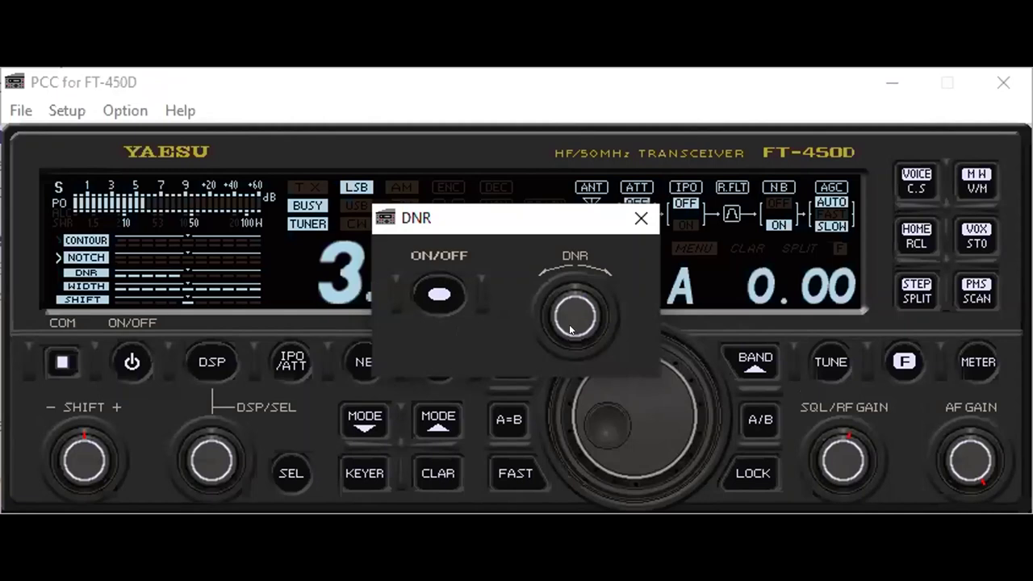
scroll(570, 330, up, 2)
scroll(589, 313, up, 2)
scroll(589, 313, down, 1)
scroll(589, 309, down, 2)
scroll(589, 308, down, 1)
click(639, 218)
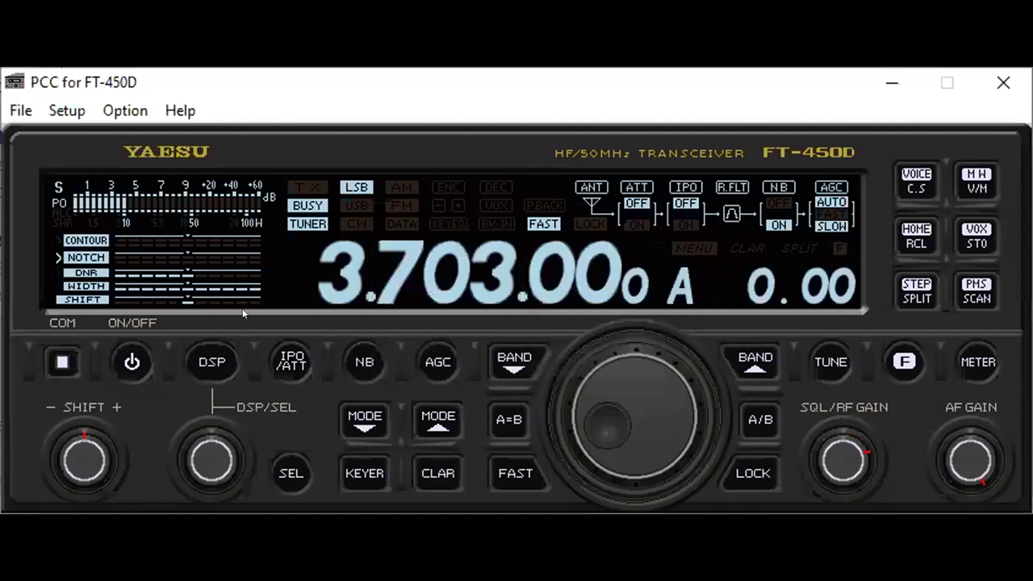
Set the DSP filter width to MIDDLE
click(203, 350)
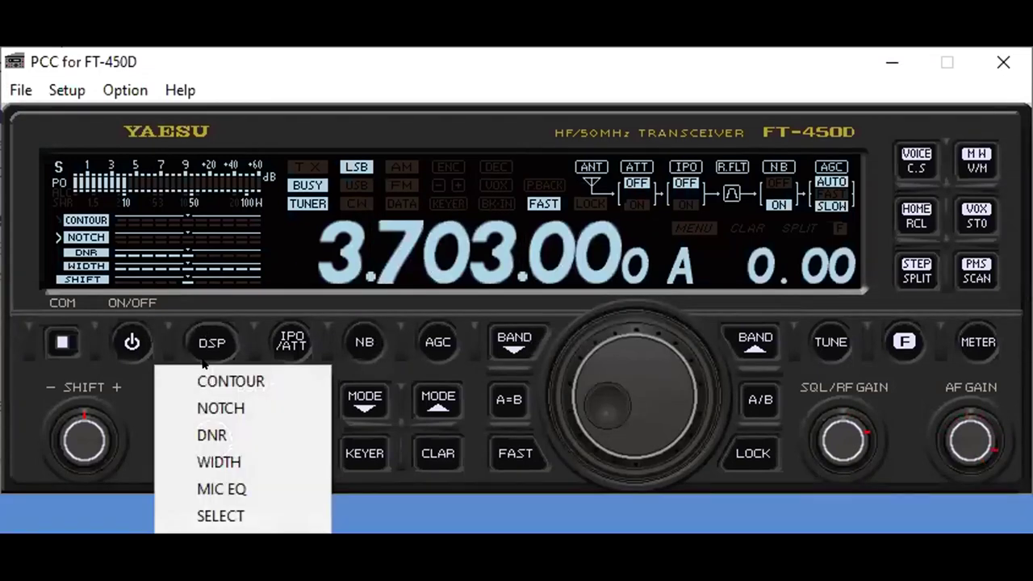
click(217, 461)
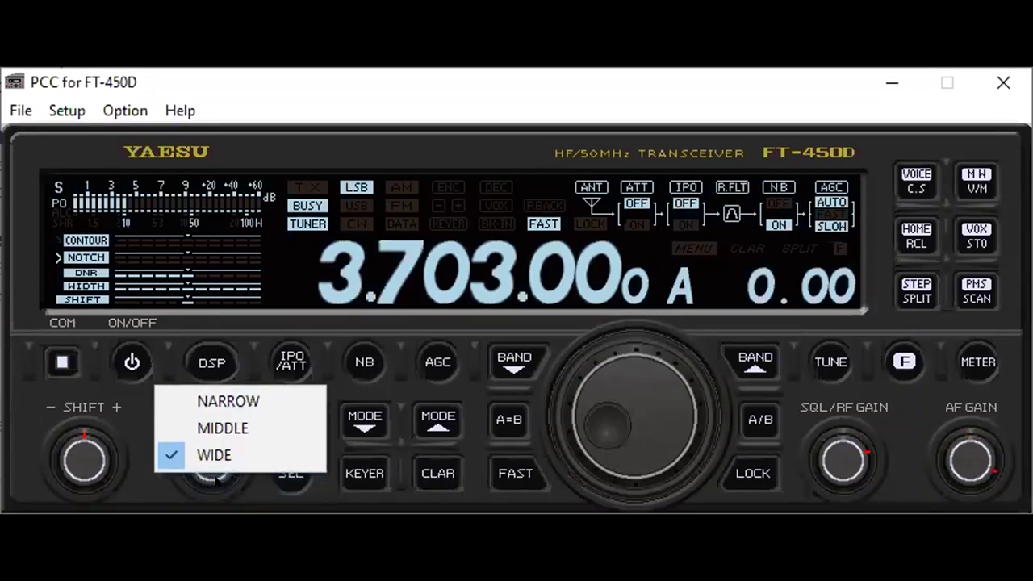
click(217, 425)
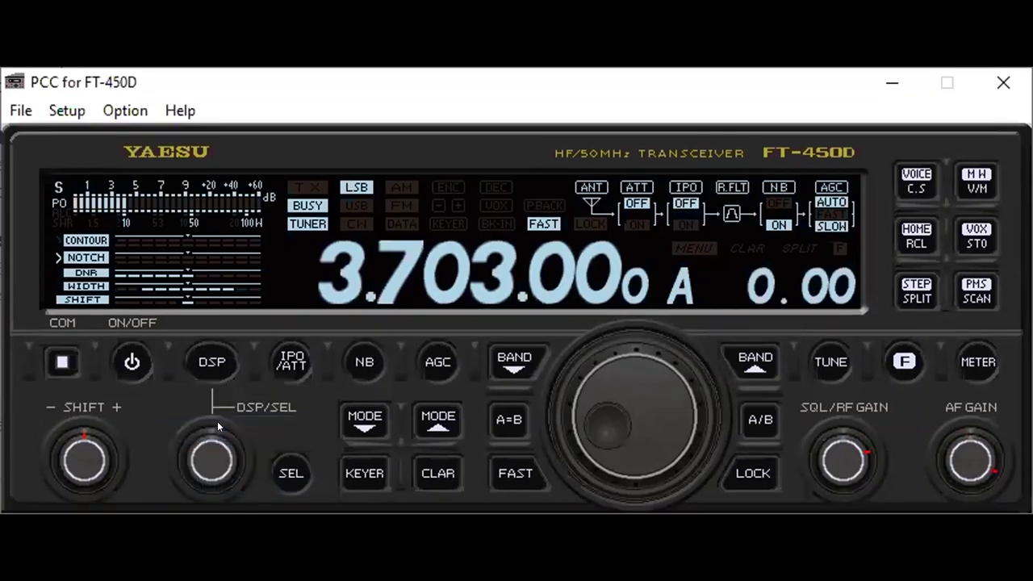
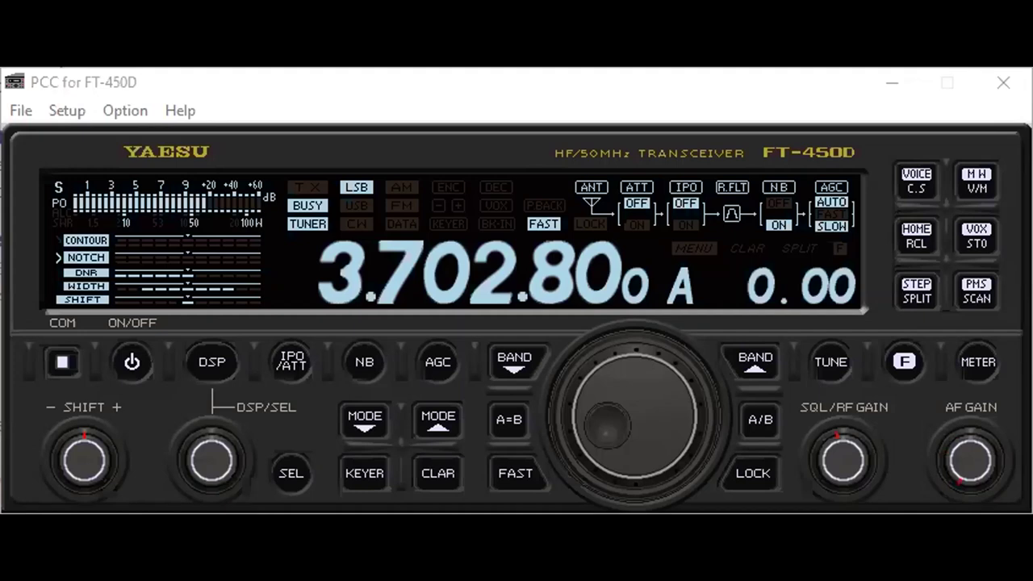
Turn off FAST tuning and lower VFO A to 3.576.63 MHz
drag(593, 425, 510, 482)
click(510, 482)
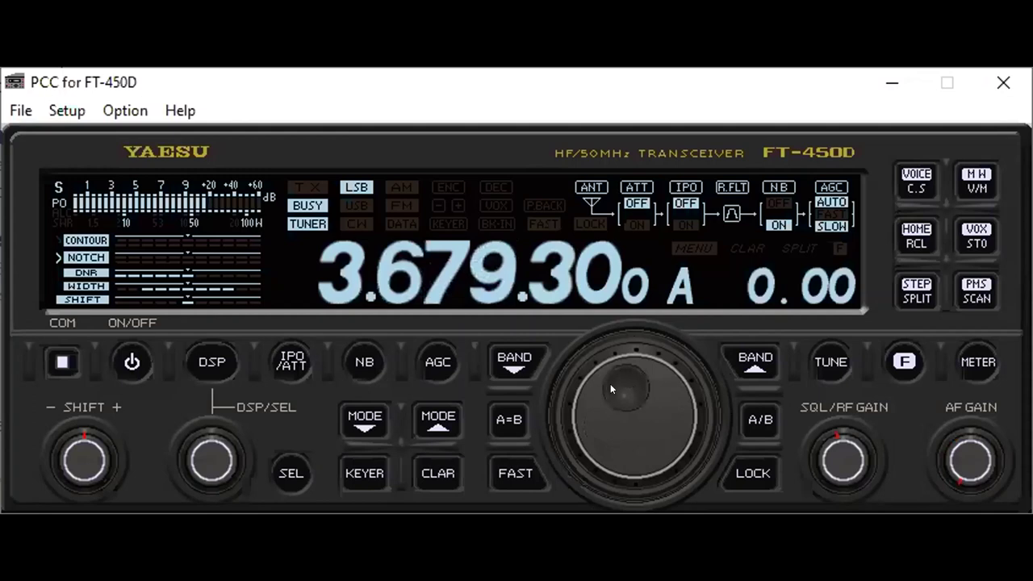
scroll(595, 463, down, 10)
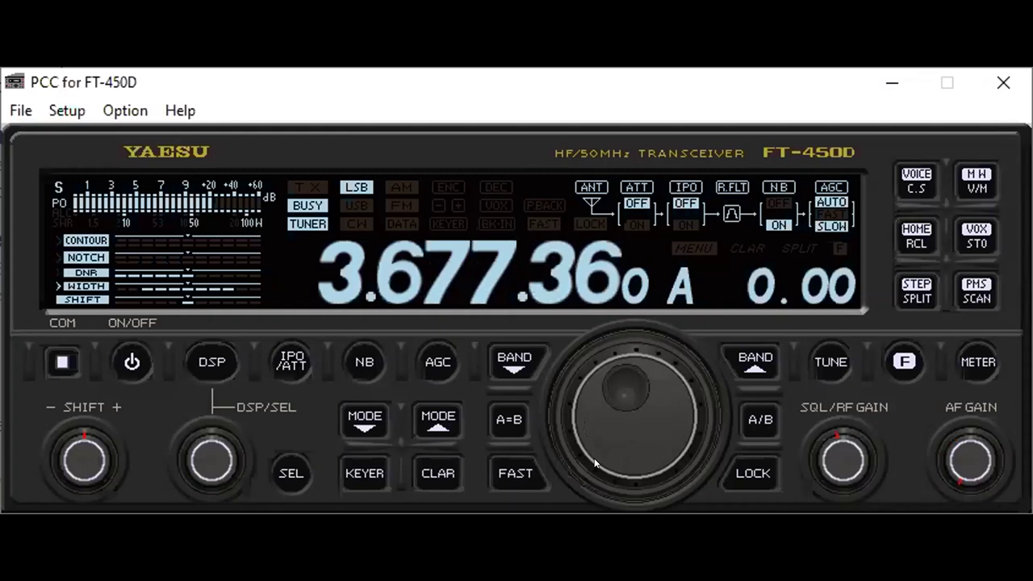
scroll(594, 463, down, 1)
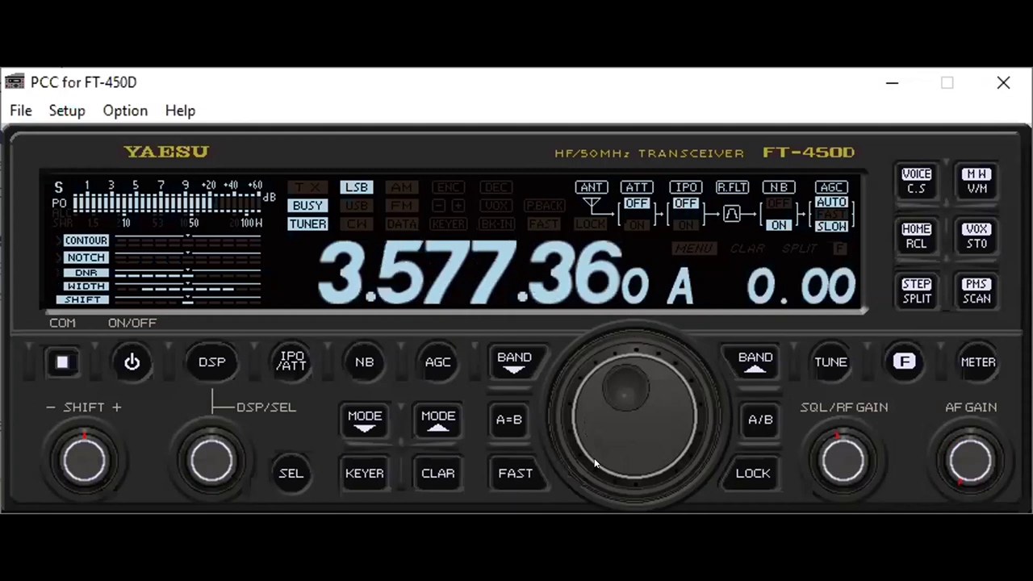
scroll(594, 463, down, 5)
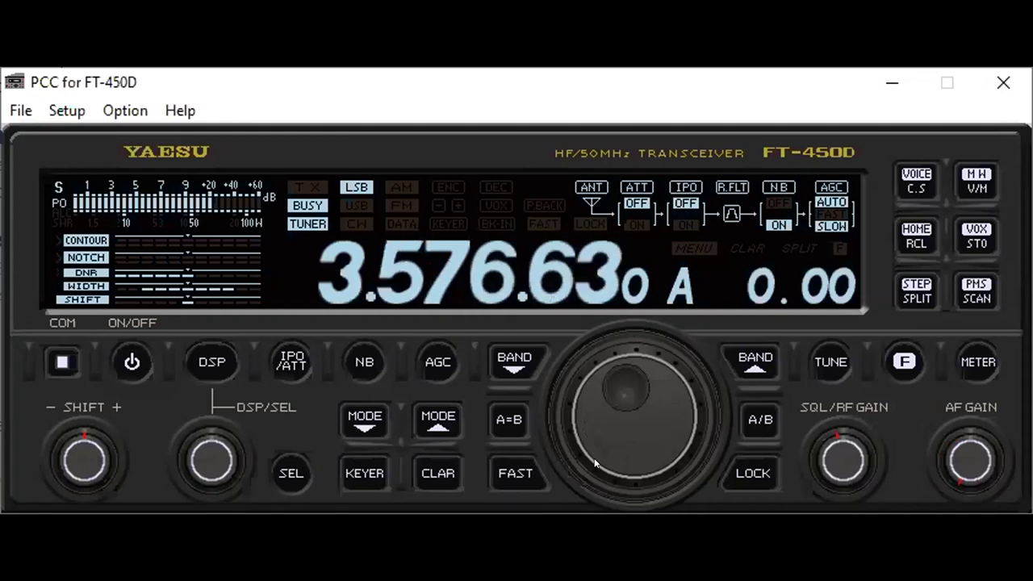
Put the radio in LSB data mode and fine-tune VFO A to about 3.574 MHz
scroll(595, 463, down, 2)
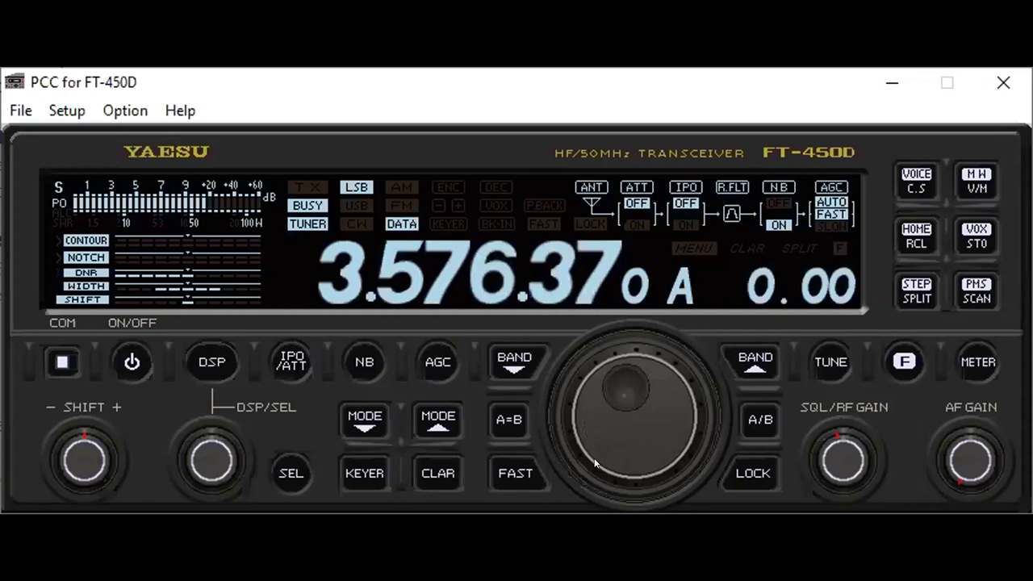
scroll(595, 464, down, 10)
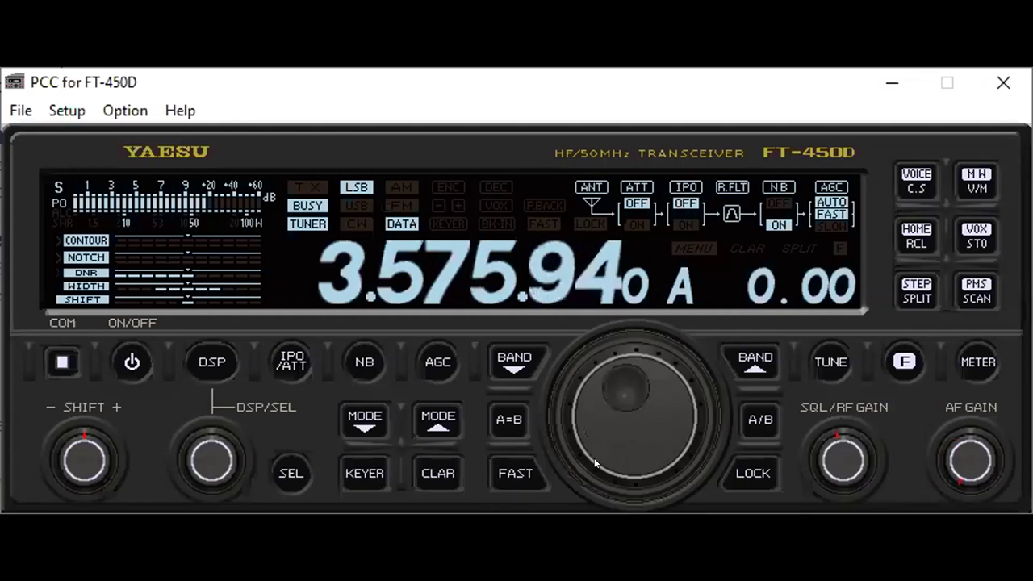
scroll(595, 463, down, 10)
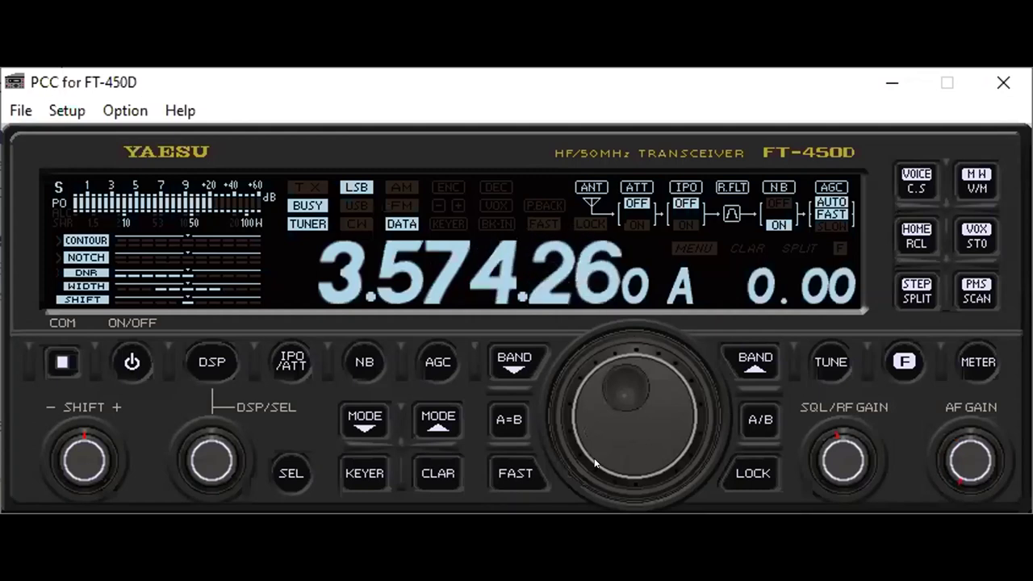
scroll(595, 463, down, 2)
scroll(595, 463, up, 1)
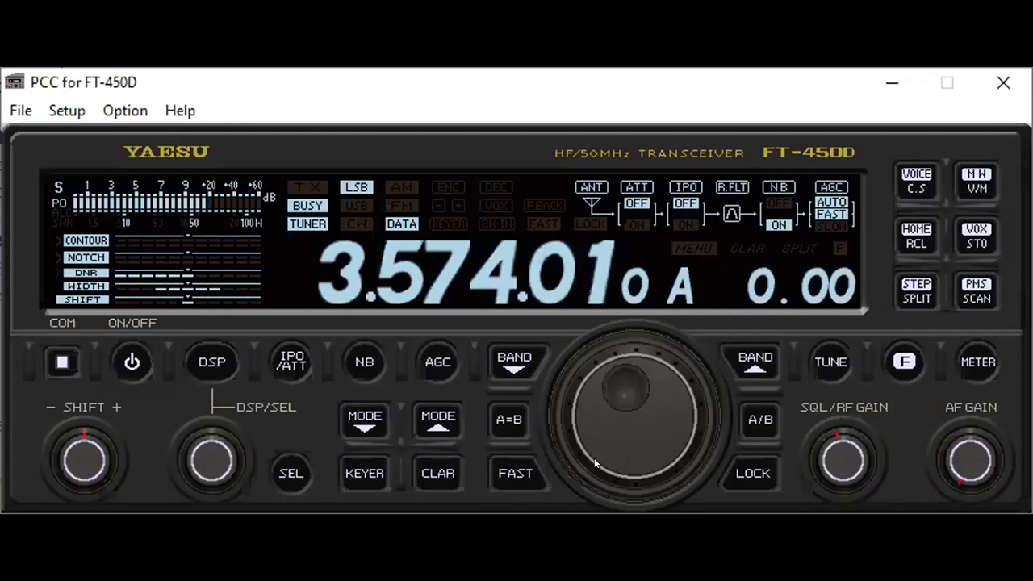
scroll(594, 463, down, 2)
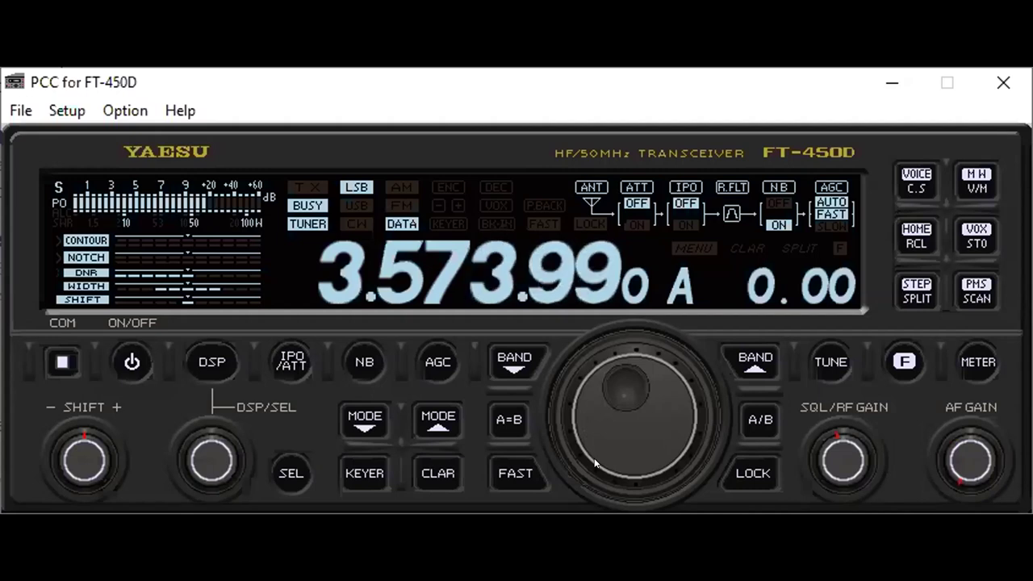
scroll(594, 463, up, 1)
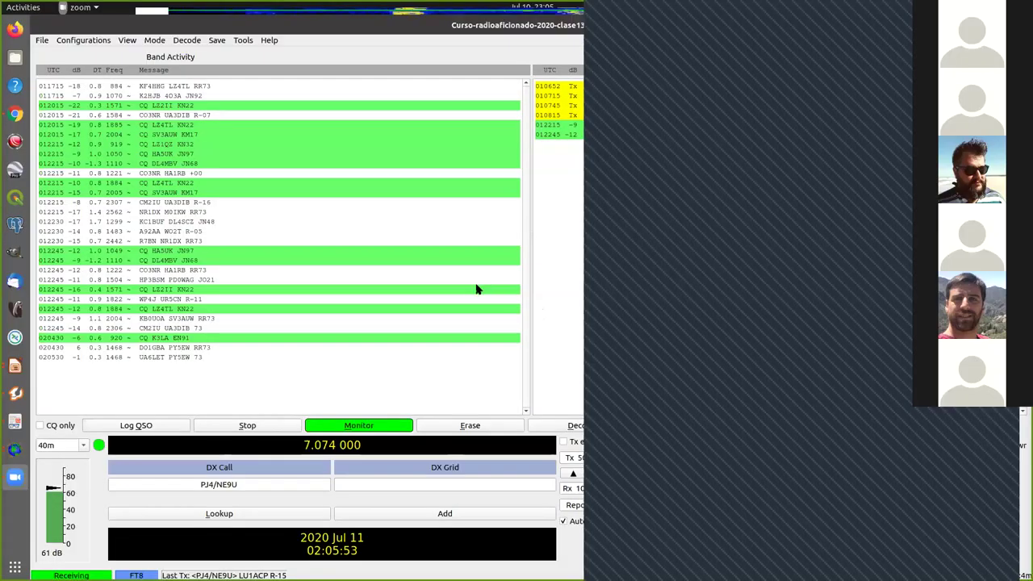
Switch to WSJT-X, open its settings and examine the radio options for rig, CAT control and PTT method
click(42, 39)
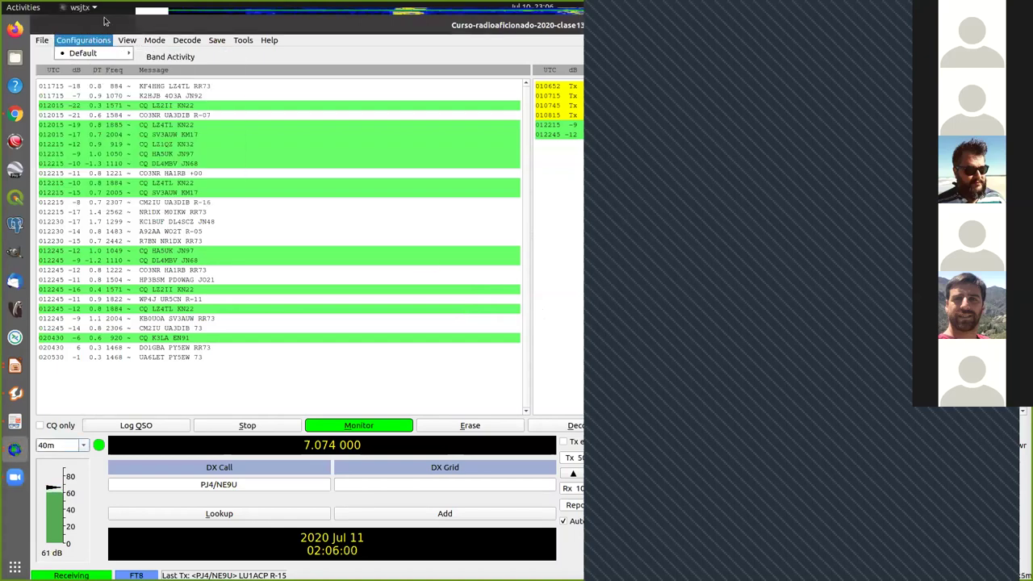
mouse_move(156, 43)
mouse_move(42, 40)
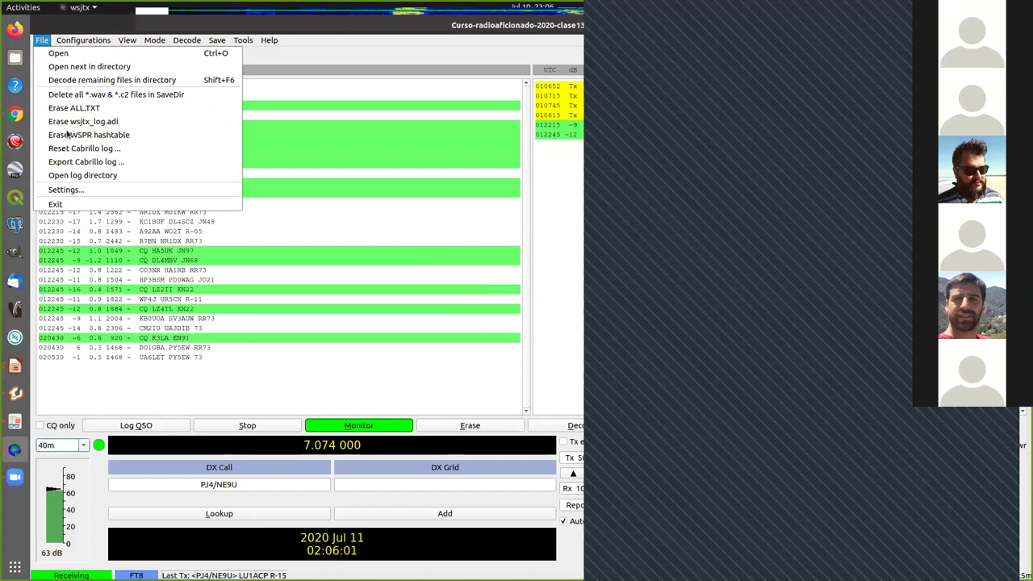
click(79, 188)
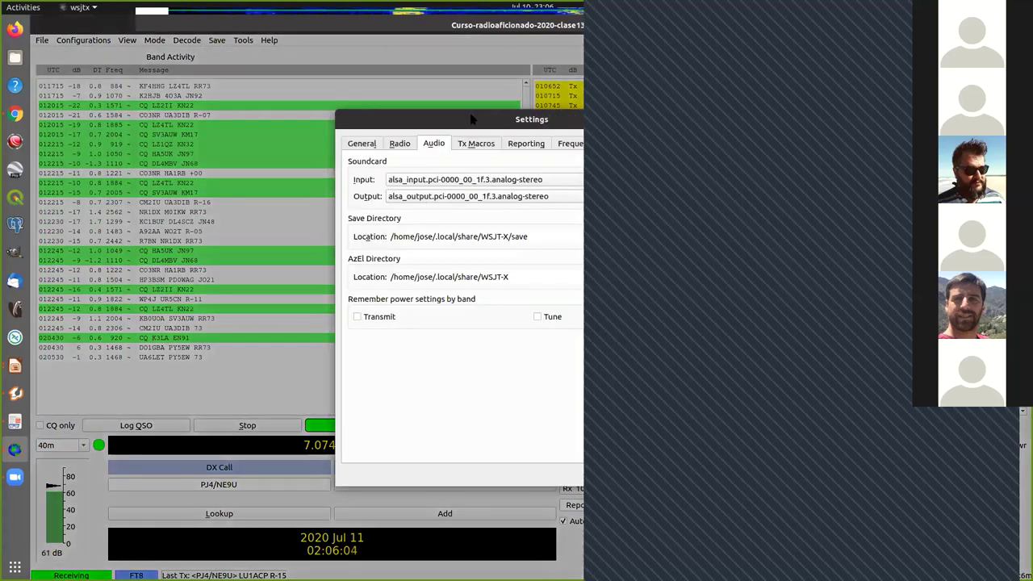
click(397, 144)
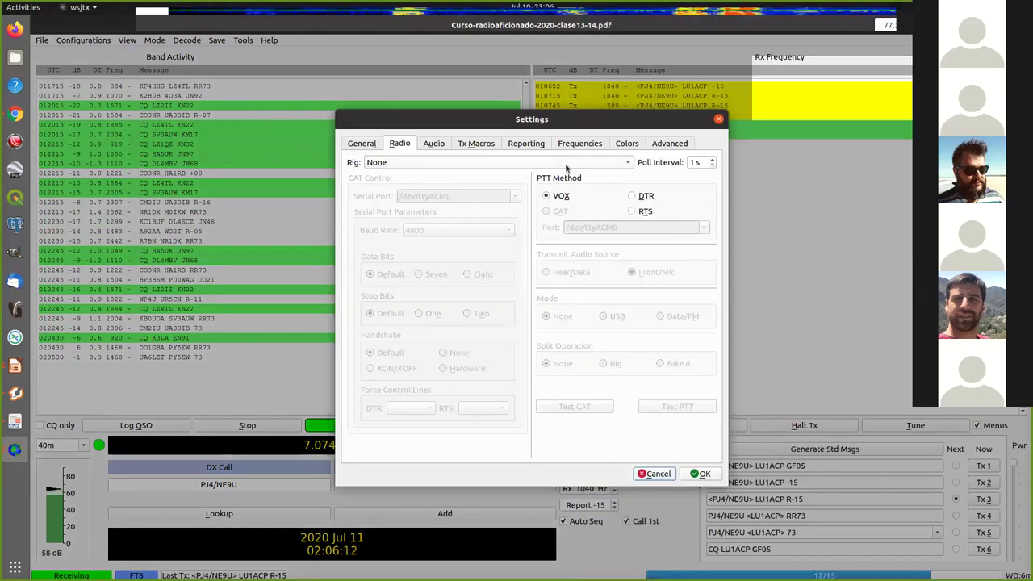
Examine the station's own call sign and grid locator fields in the general settings
click(362, 142)
click(421, 180)
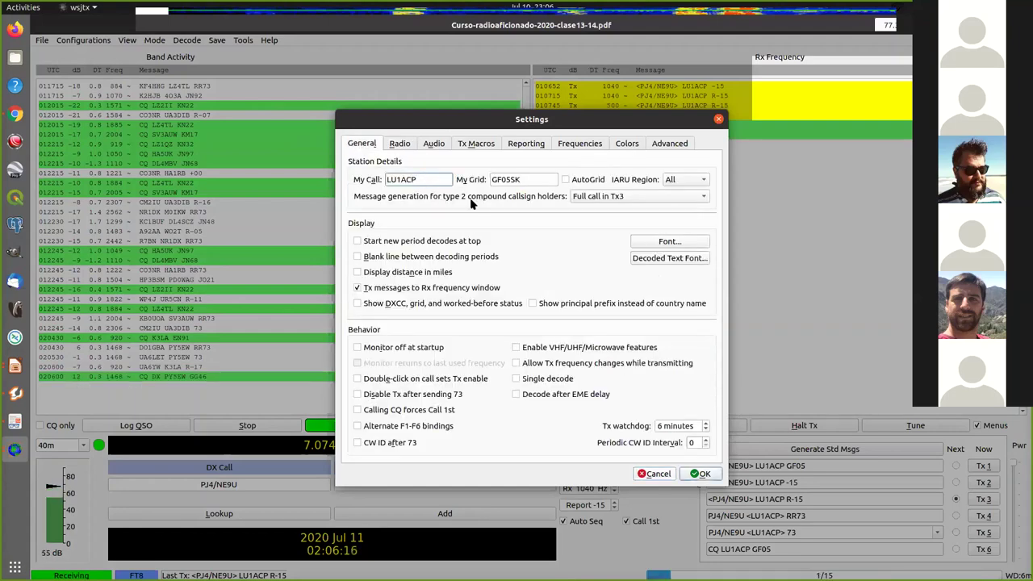
click(554, 179)
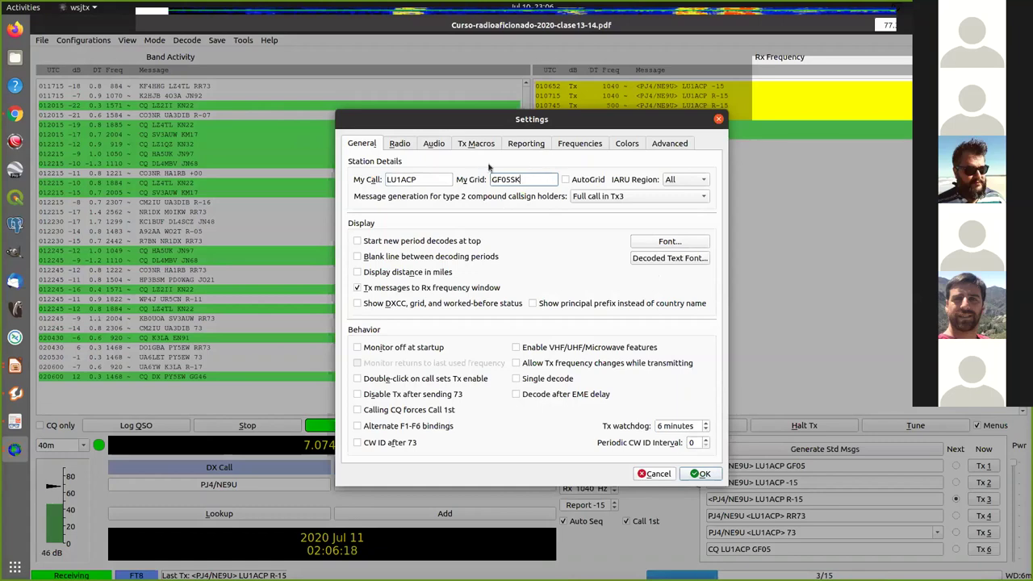
Check the IARU region choices in the general settings and close the settings without saving
click(686, 179)
click(678, 177)
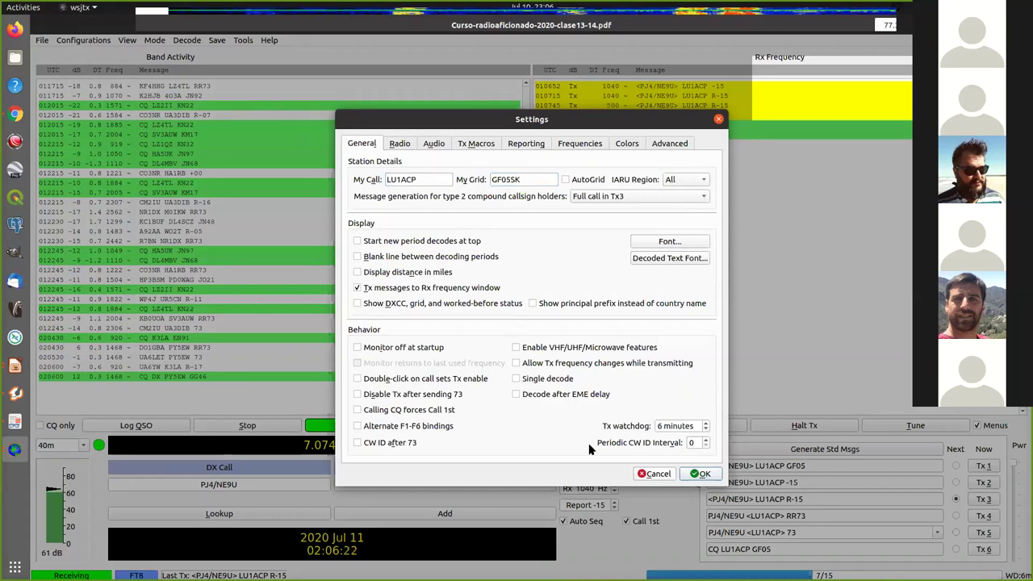
click(652, 474)
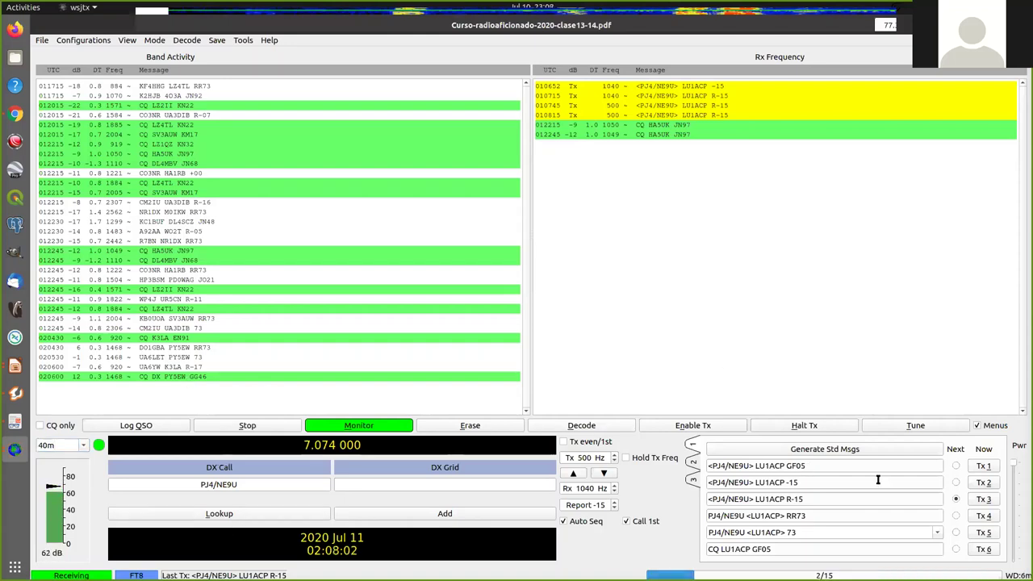
Load PY5EW's CQ DX call as the station to work and change the band to 80 m at 3.573 MHz
double_click(174, 376)
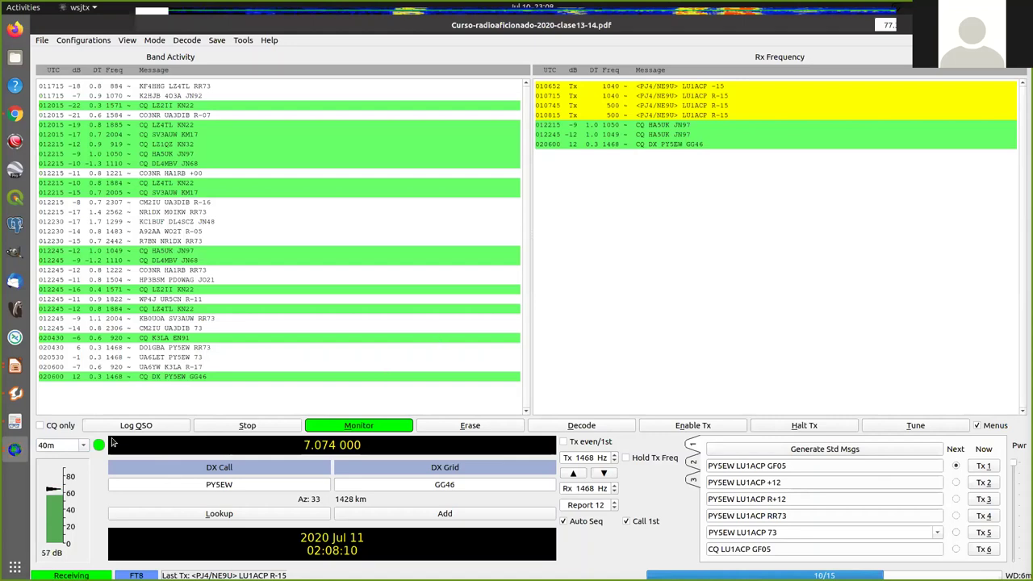
click(84, 446)
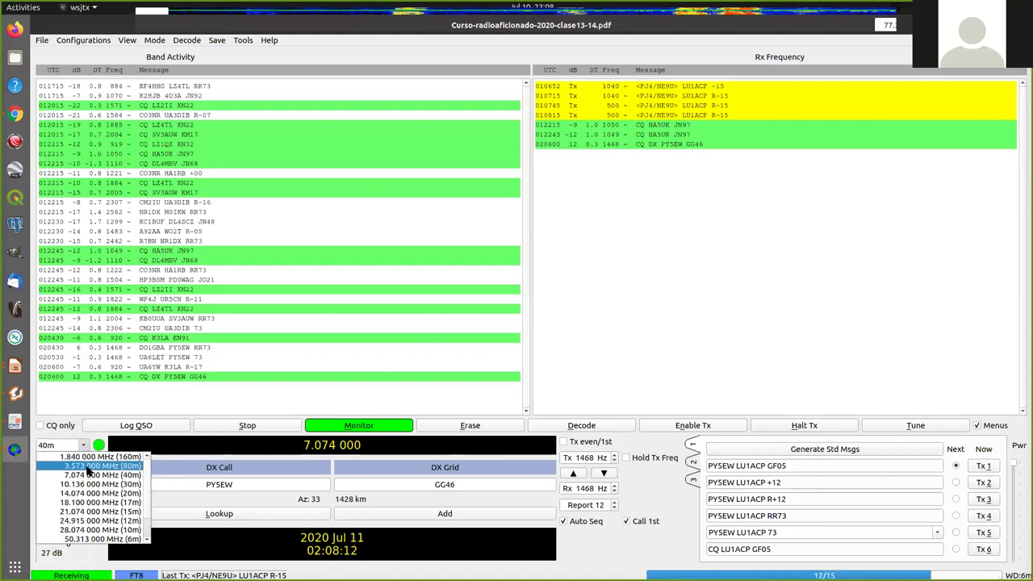
click(89, 466)
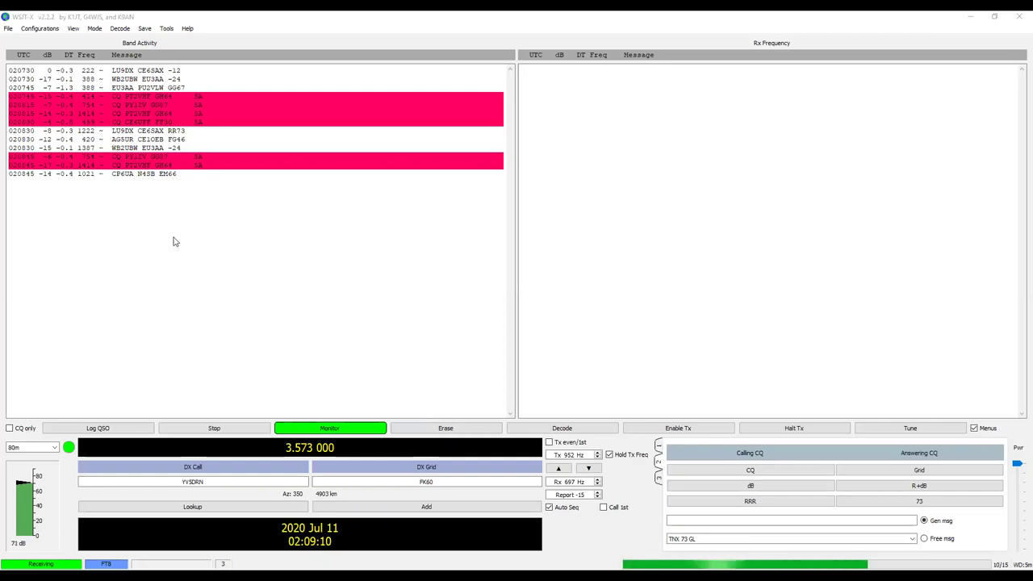
double_click(147, 191)
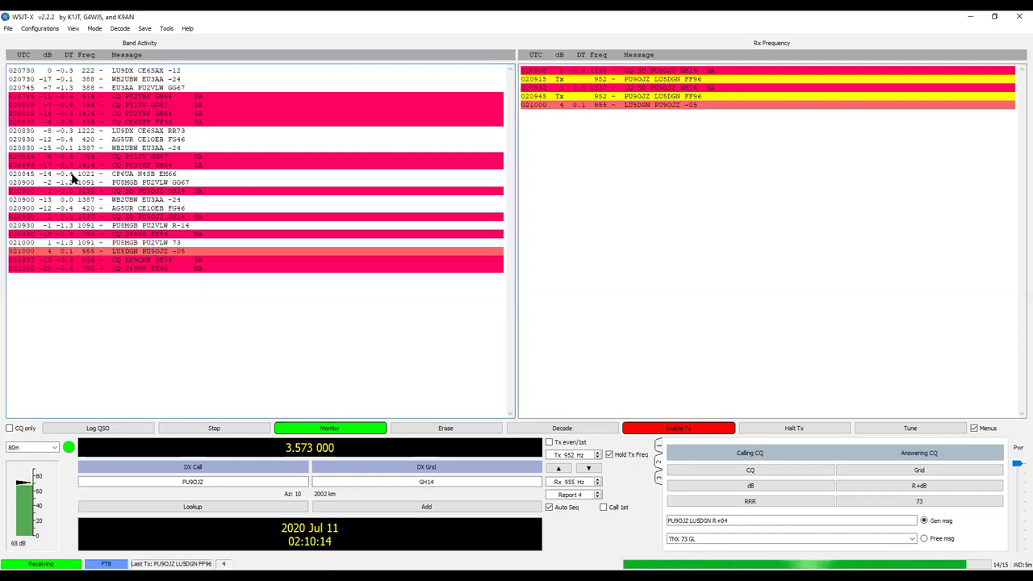
double_click(129, 268)
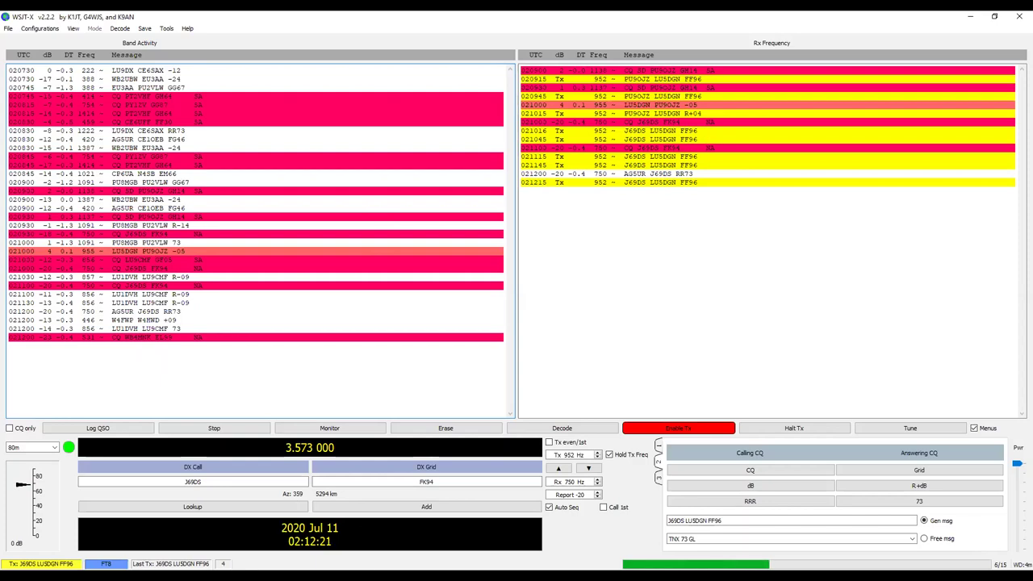
Bring up the Wide Graph waterfall, move it clear of the decoded messages, and examine the received signals
key(ctrl+w)
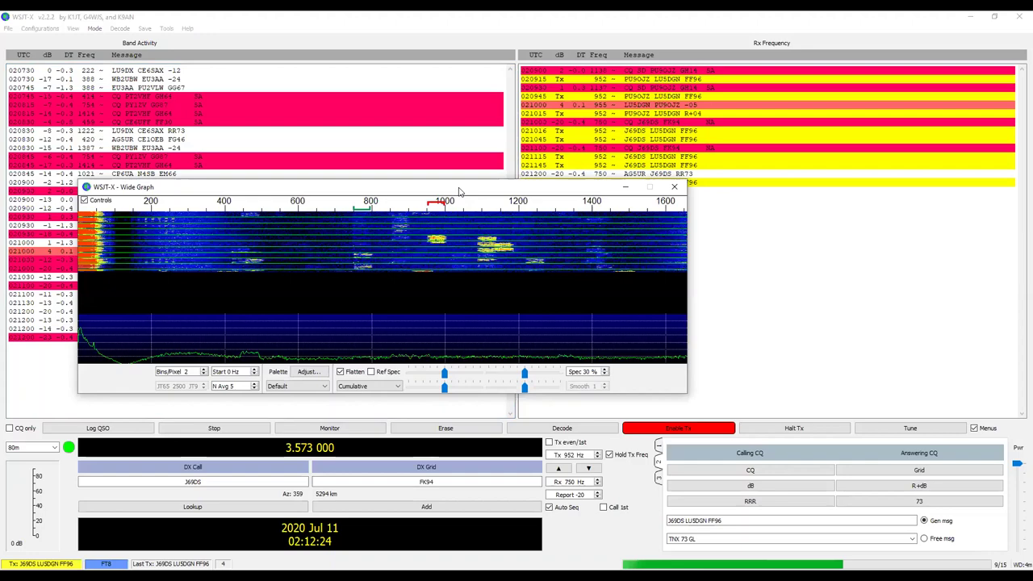
drag(242, 187, 546, 316)
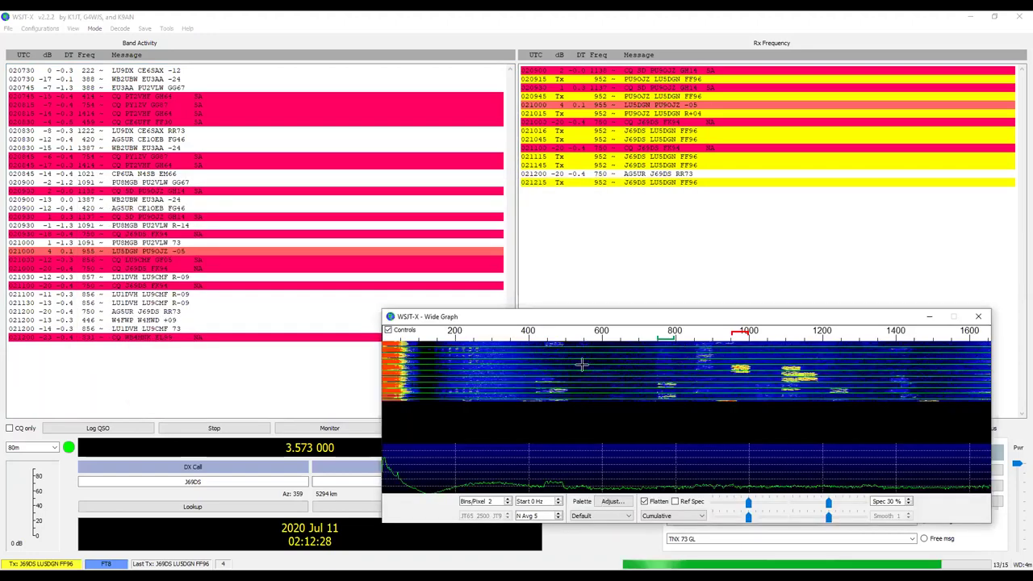
key(ctrl+w)
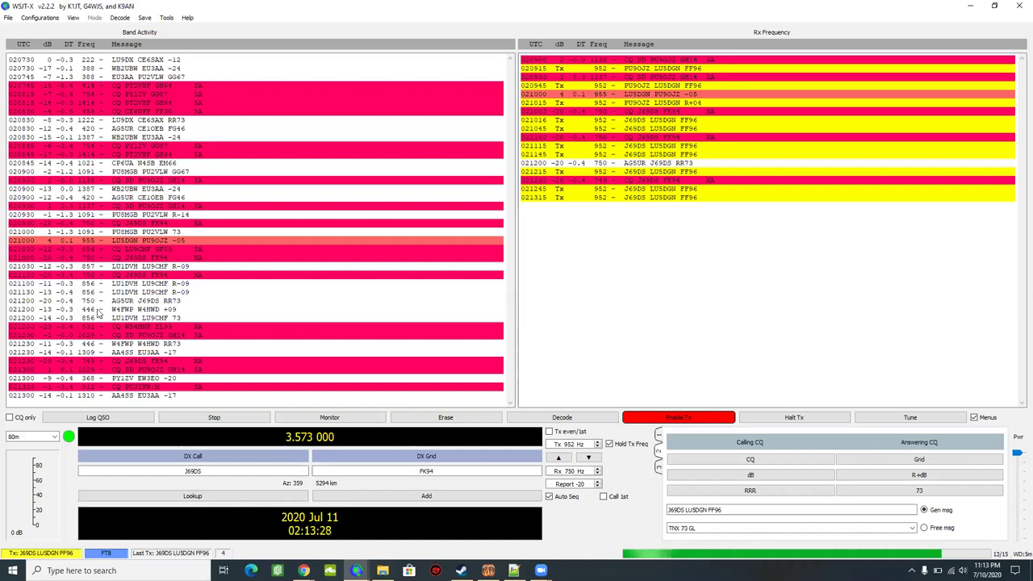
click(772, 423)
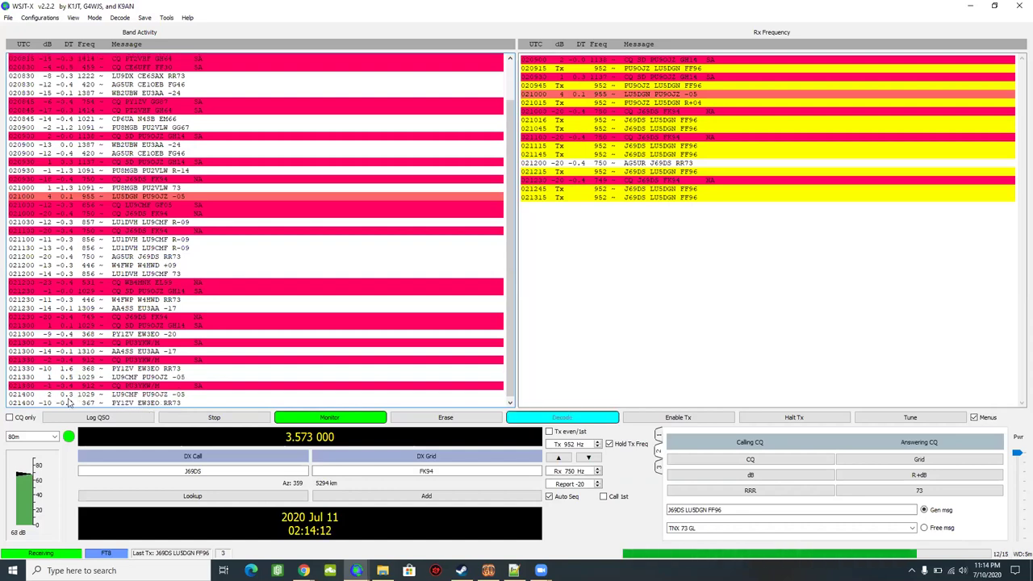
double_click(140, 386)
click(260, 416)
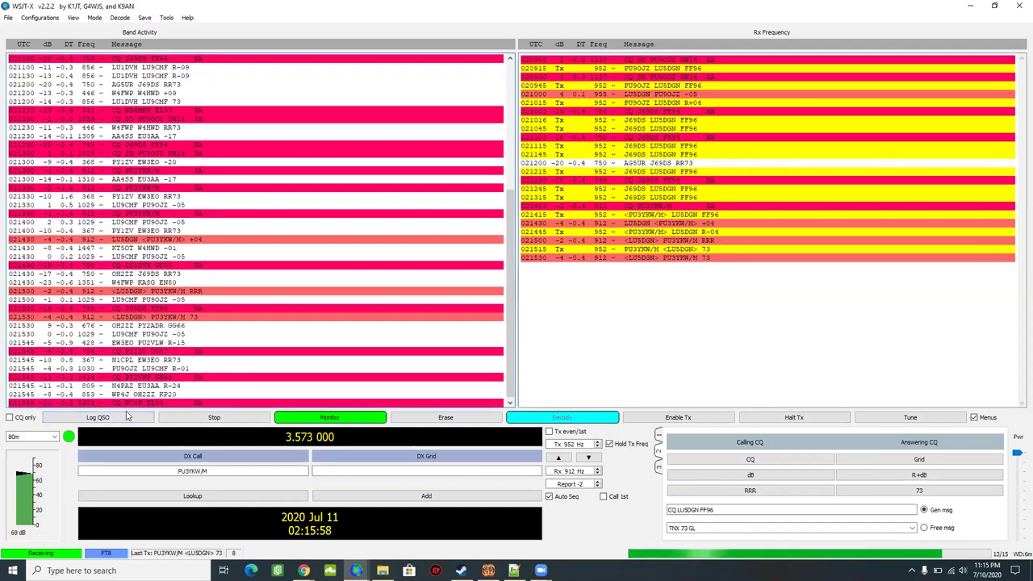
double_click(125, 403)
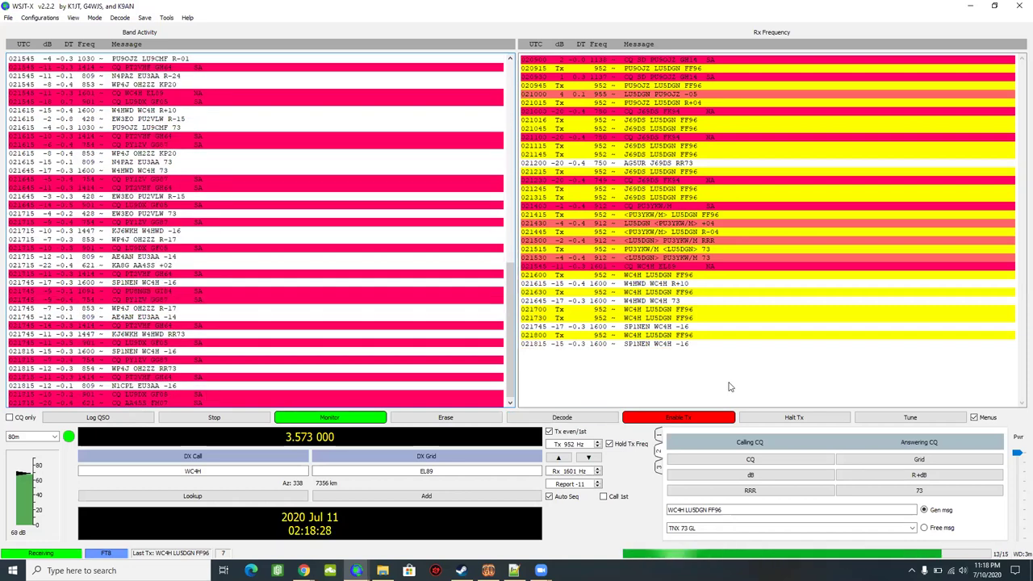
click(794, 417)
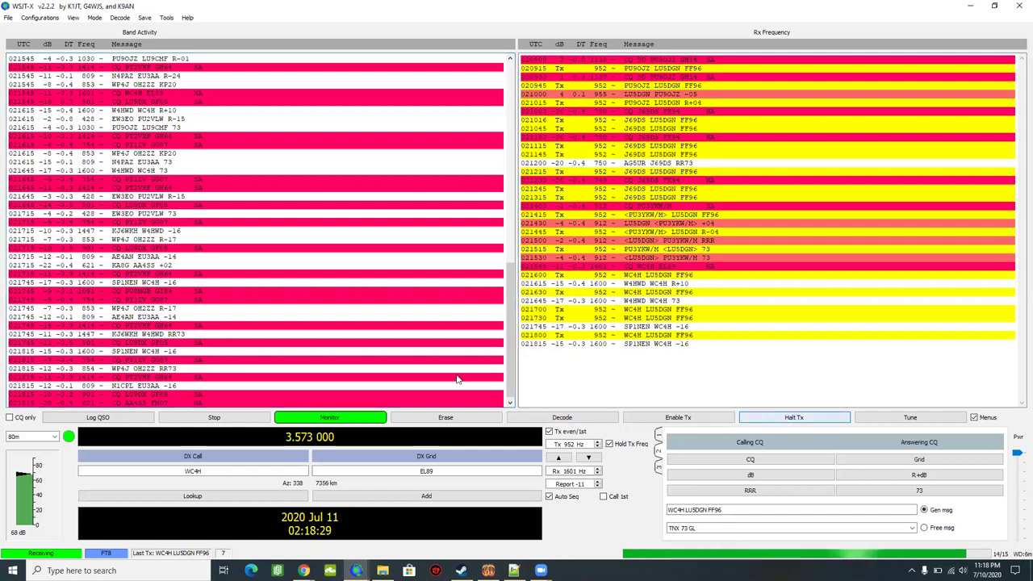
double_click(171, 402)
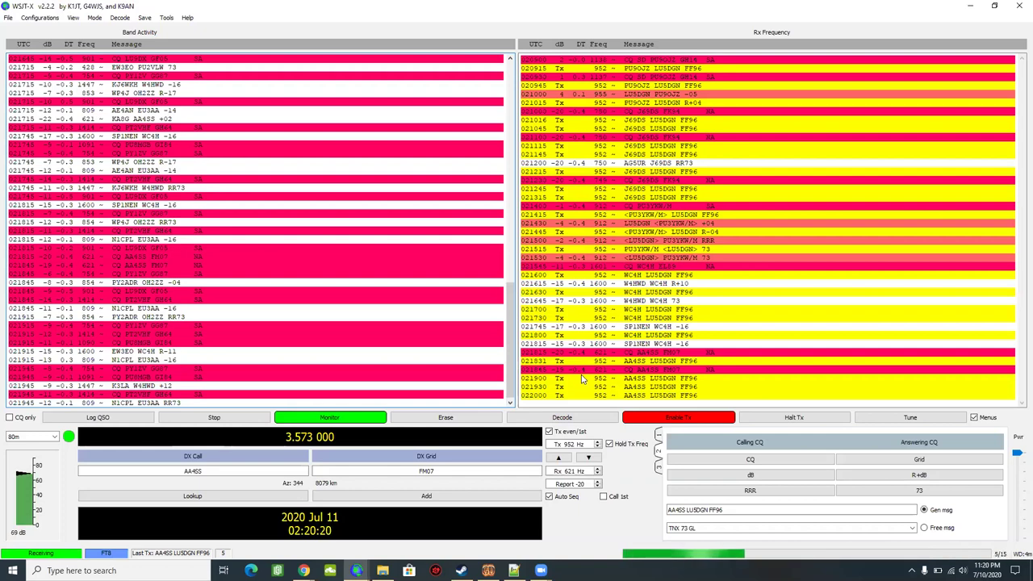
click(823, 419)
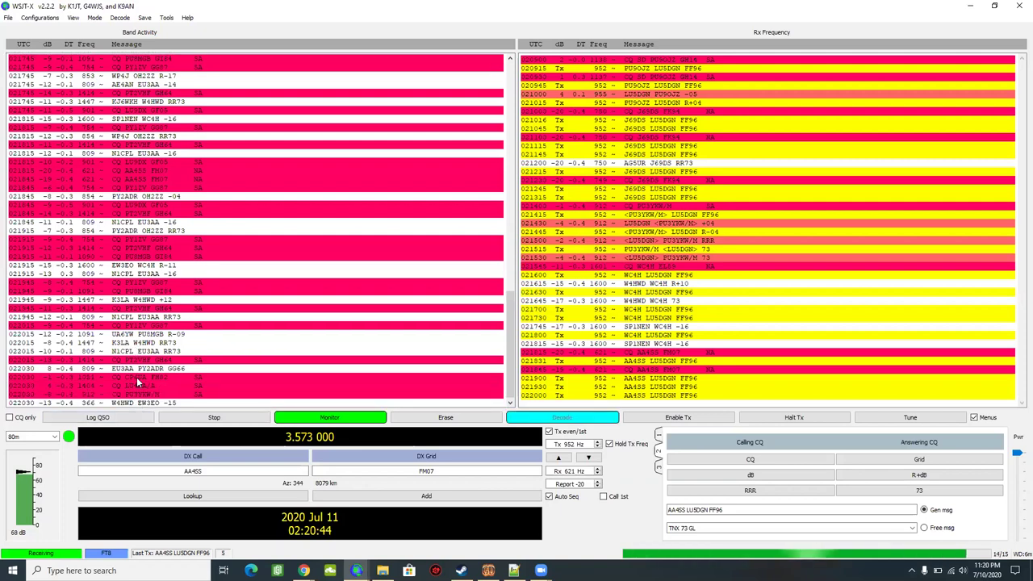
double_click(137, 377)
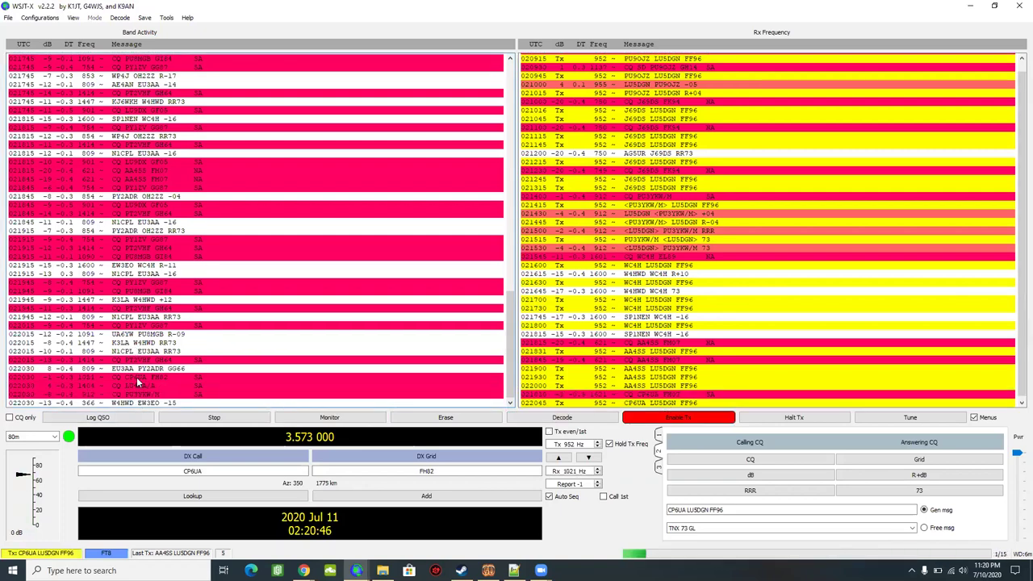